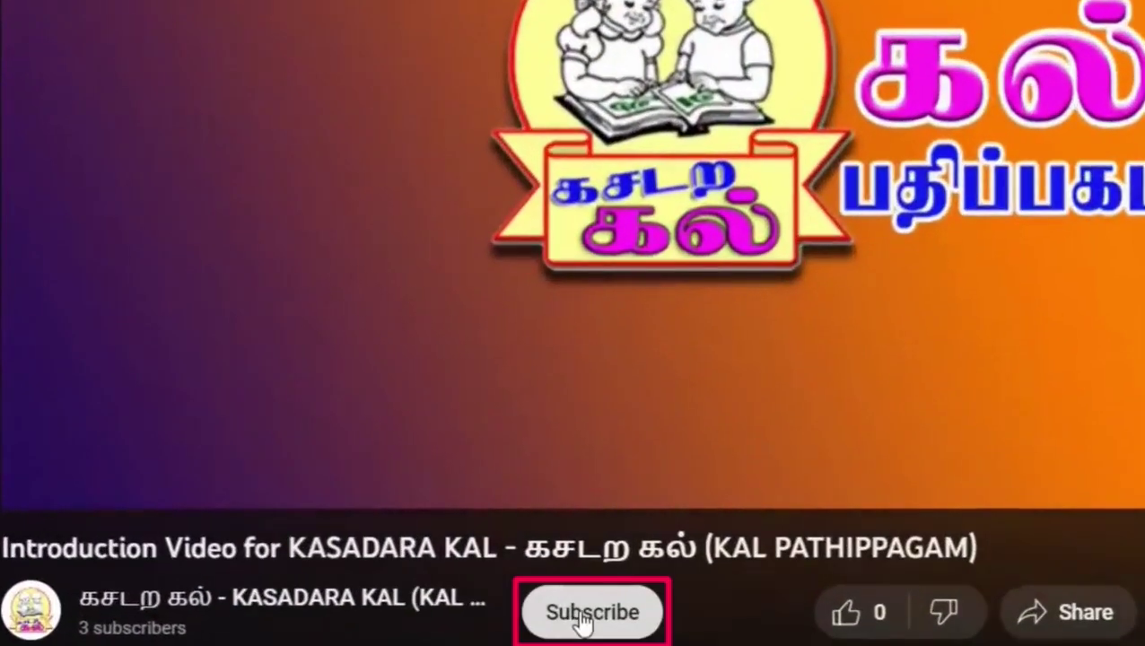
# - Subscribe to the channel with All notifications turned on and like the introduction video
pyautogui.click(583, 618)
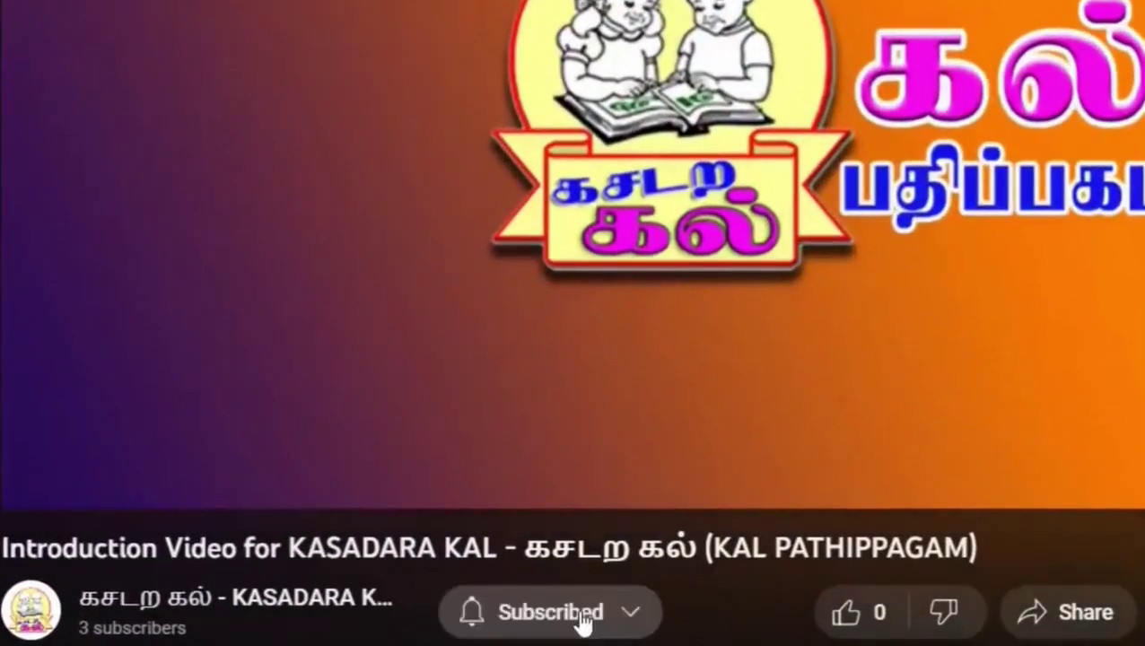
pyautogui.click(476, 617)
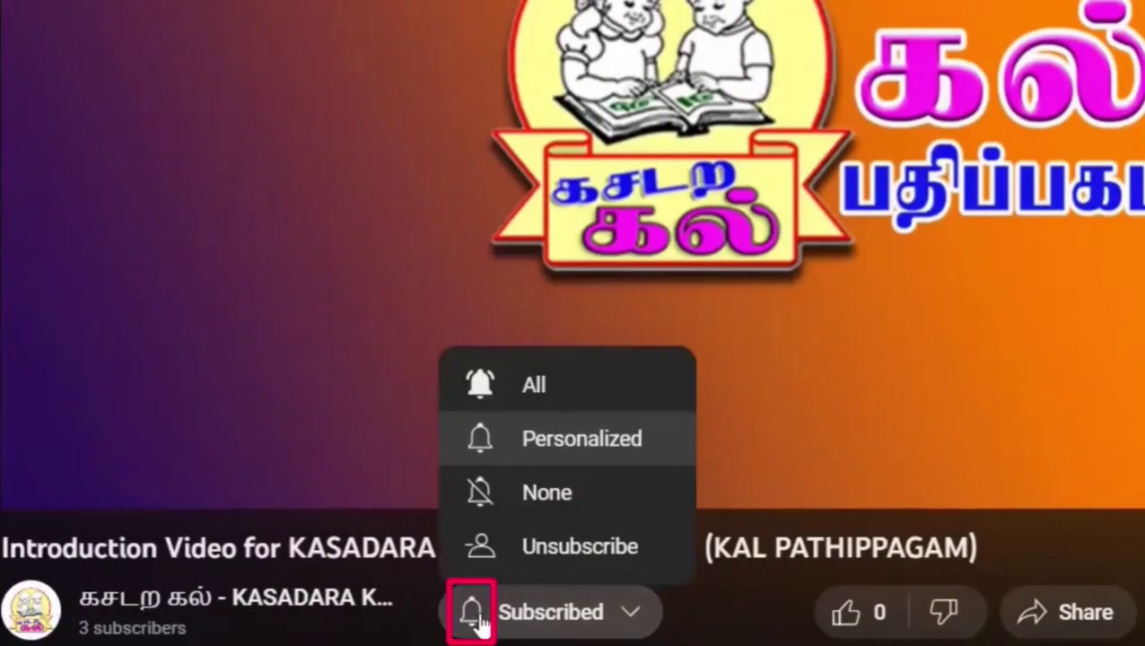
pyautogui.click(491, 395)
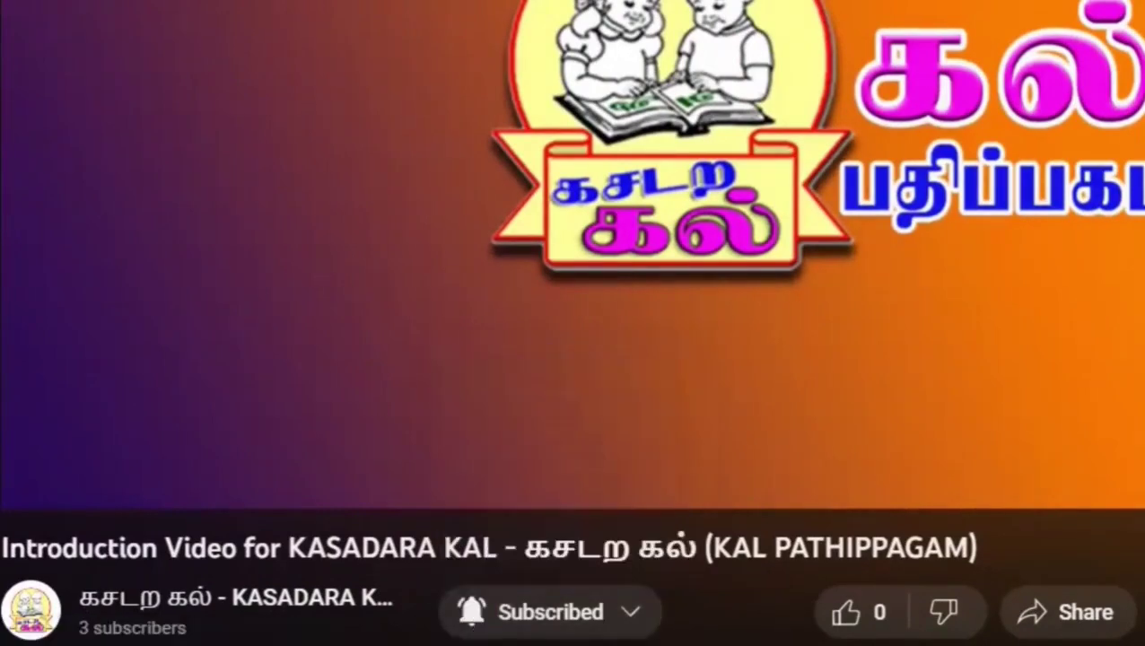
pyautogui.click(889, 620)
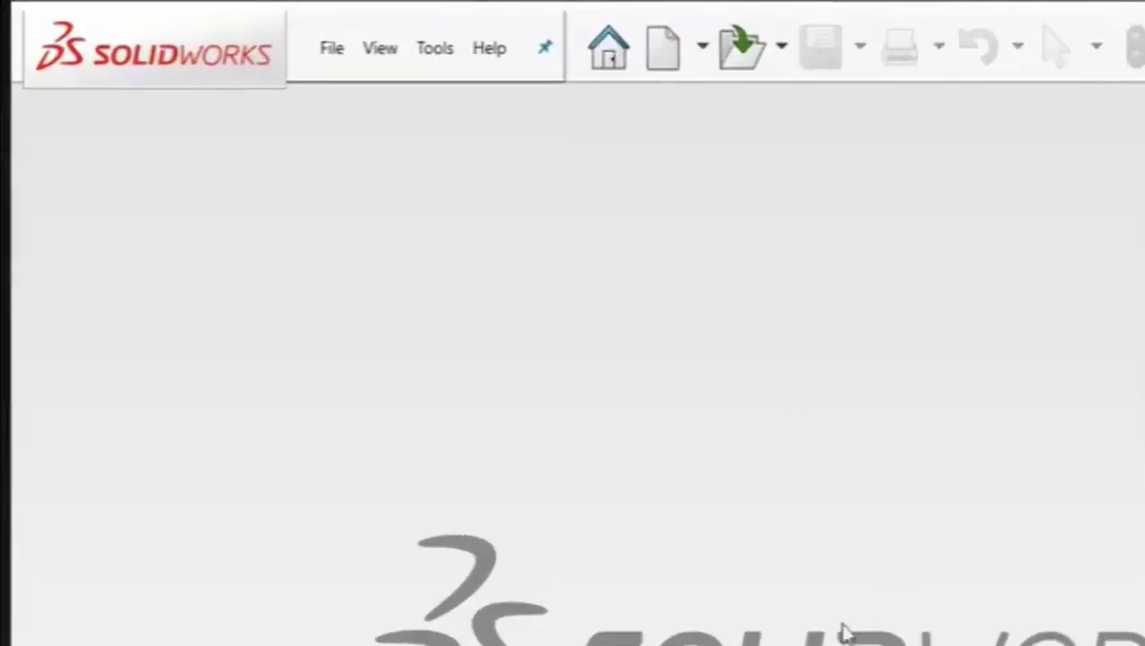
# - Create a new document from the Part template in the New SOLIDWORKS Document dialog
pyautogui.click(661, 59)
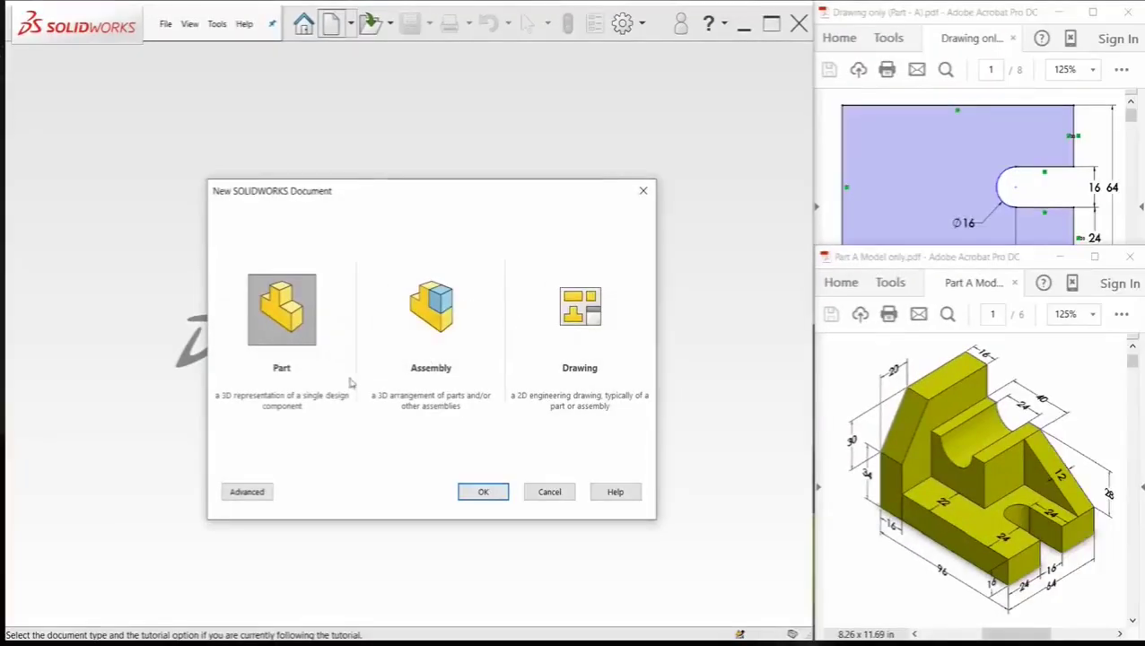
pyautogui.click(285, 332)
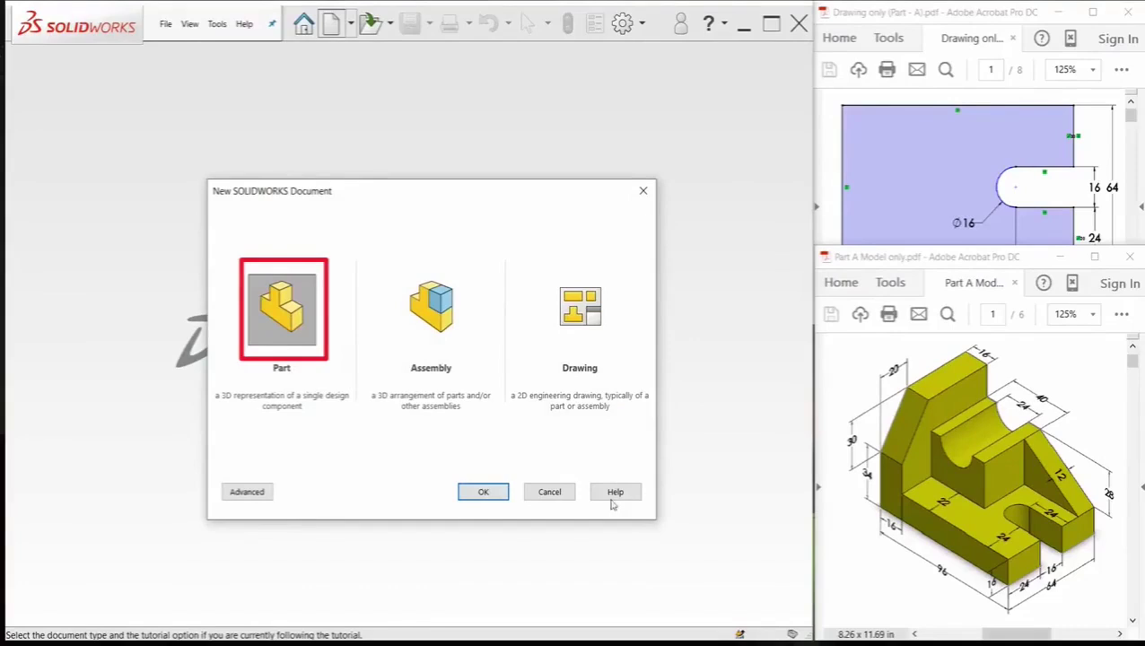
pyautogui.click(472, 491)
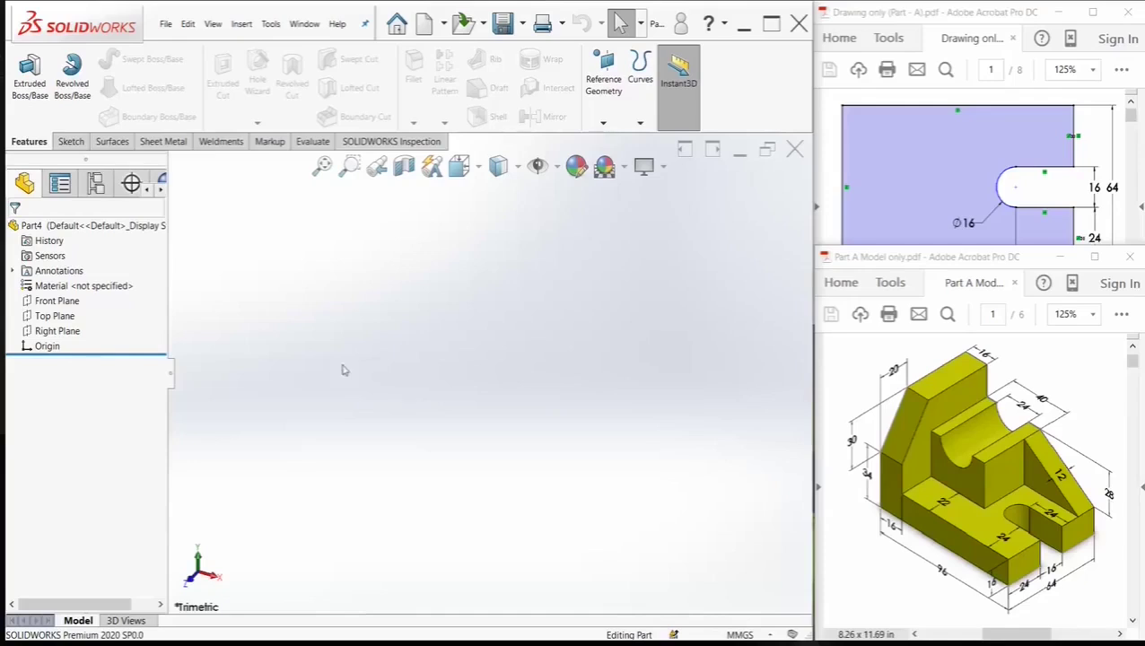
pyautogui.click(28, 88)
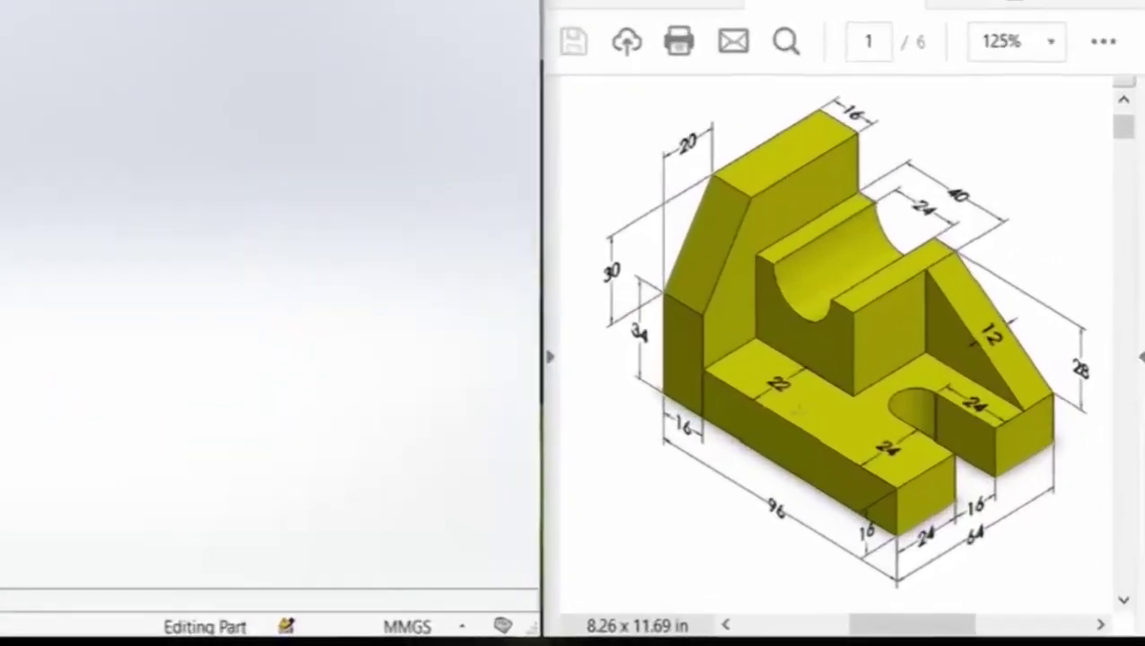
pyautogui.click(696, 446)
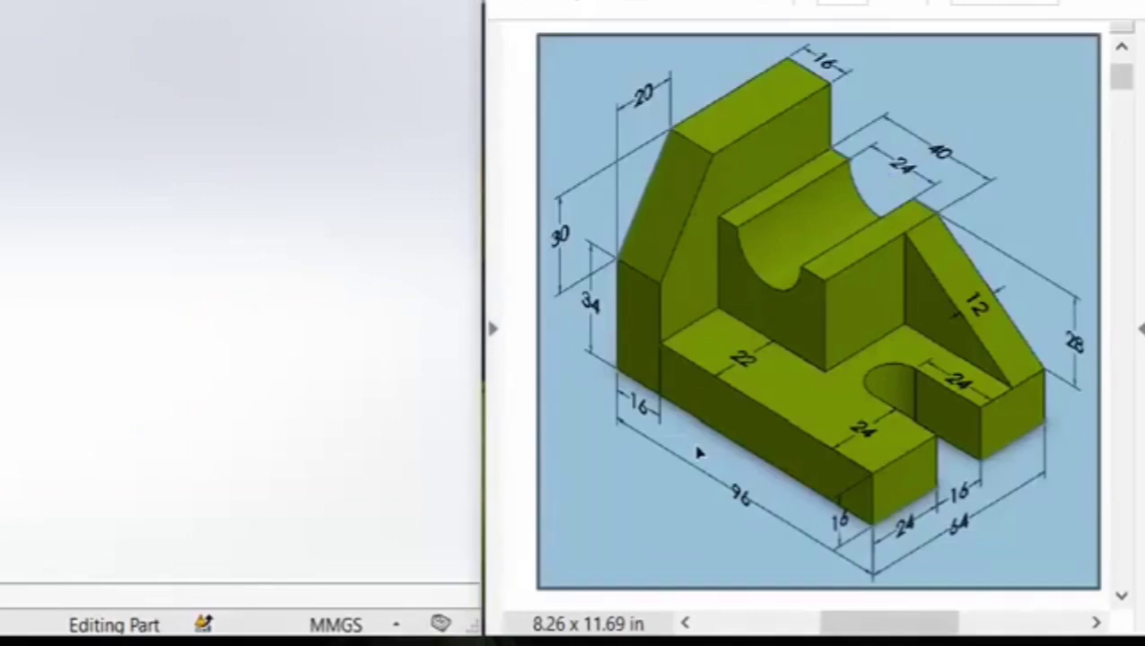
pyautogui.click(633, 477)
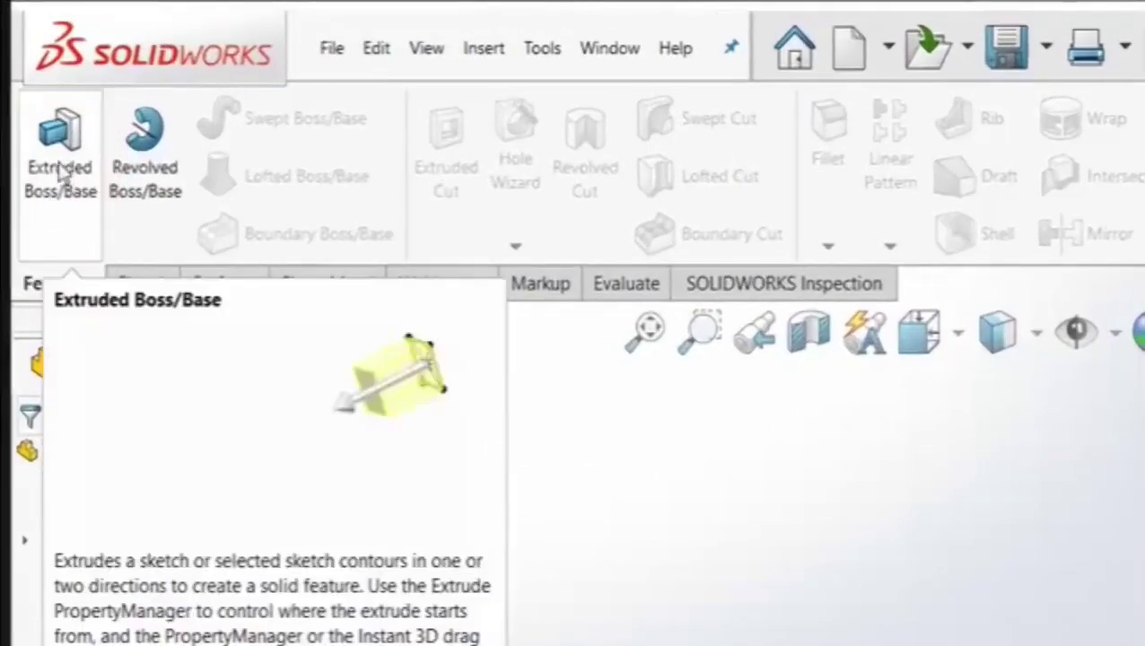
# - Start an Extruded Boss/Base sketched on the Top Plane, switching between Features and Sketch tools
pyautogui.click(63, 174)
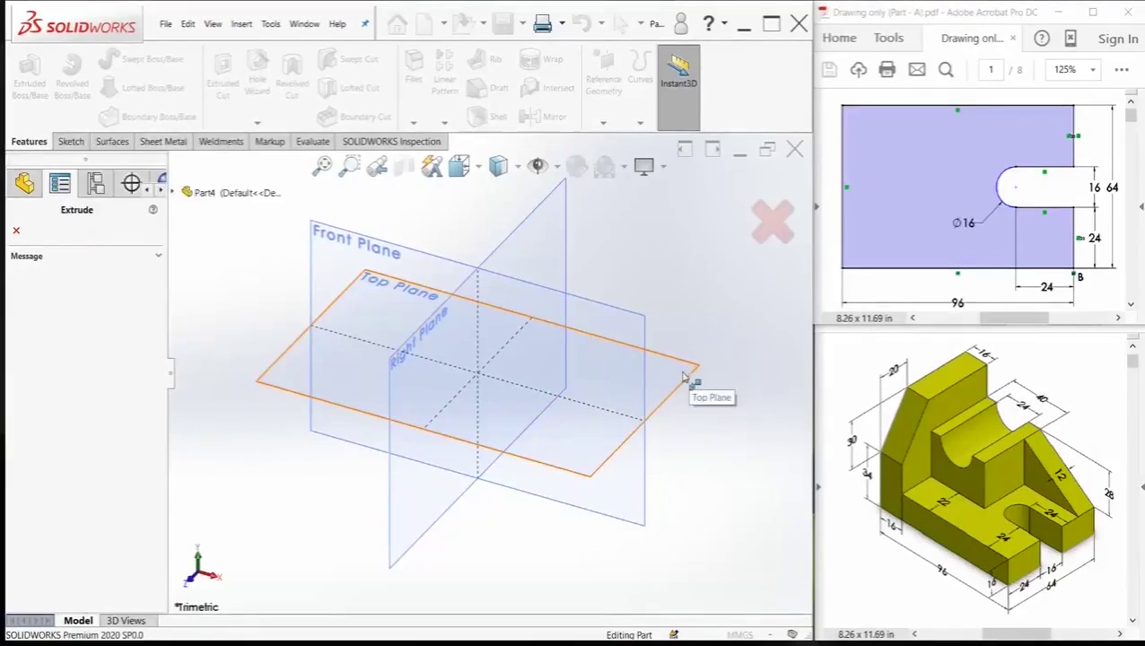
pyautogui.click(677, 374)
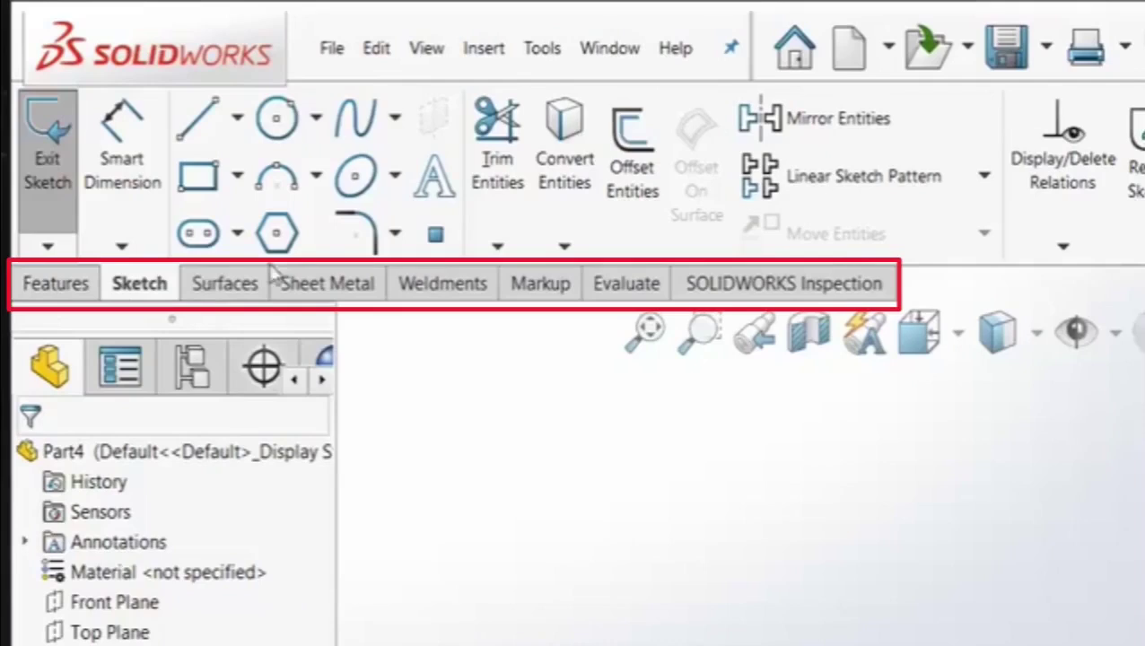
pyautogui.click(61, 285)
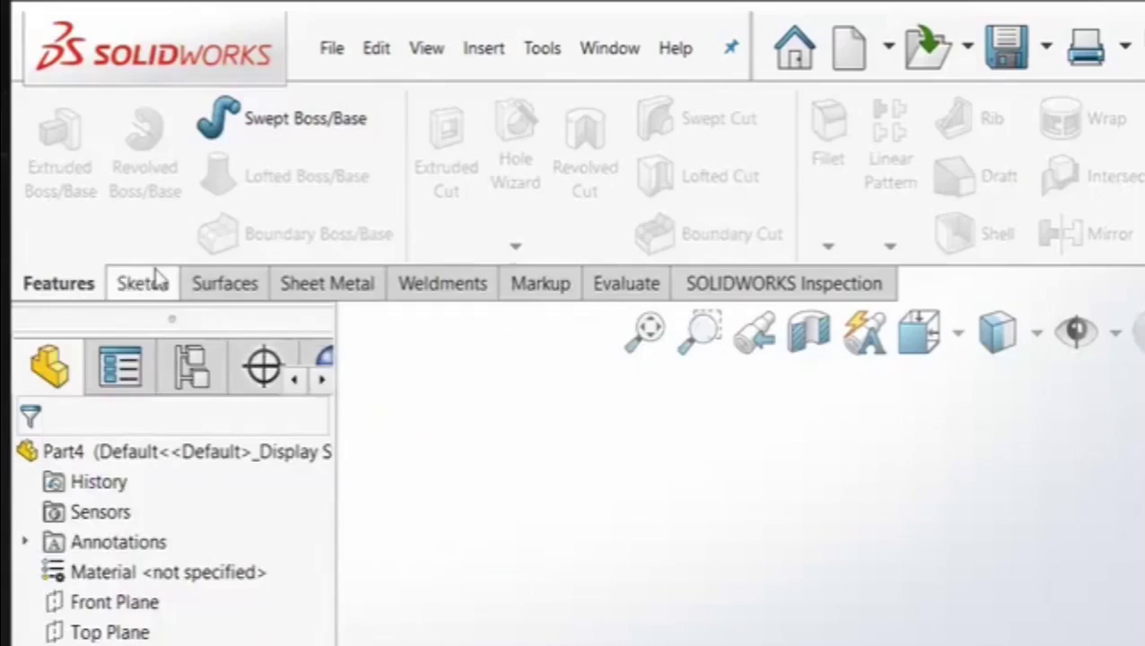
pyautogui.click(146, 289)
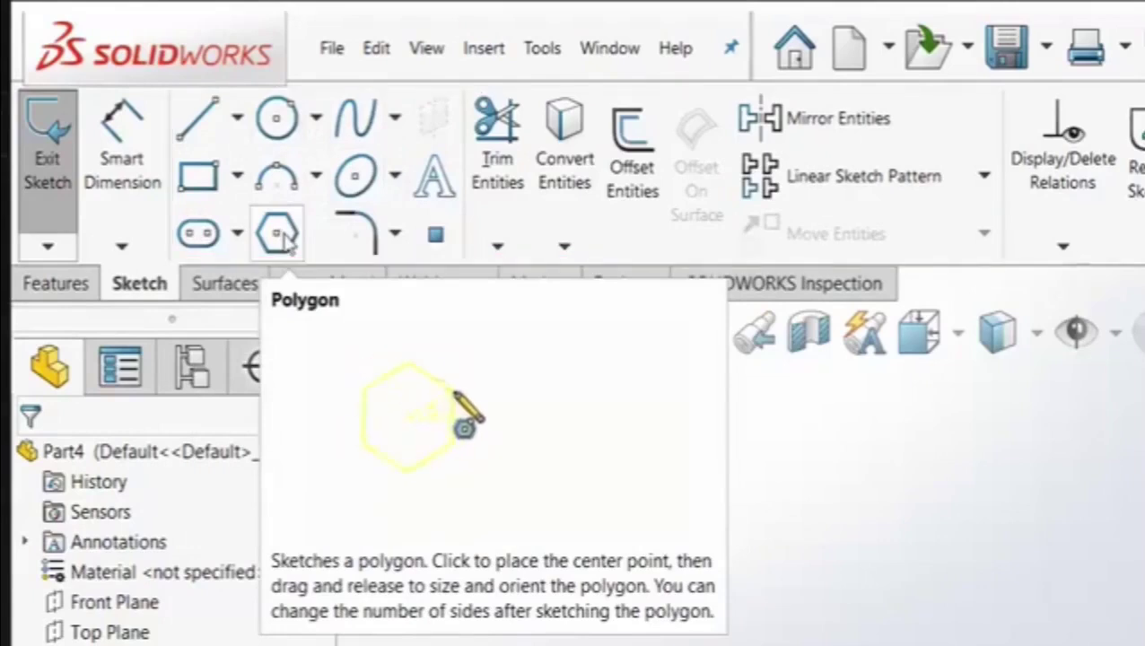
pyautogui.click(75, 288)
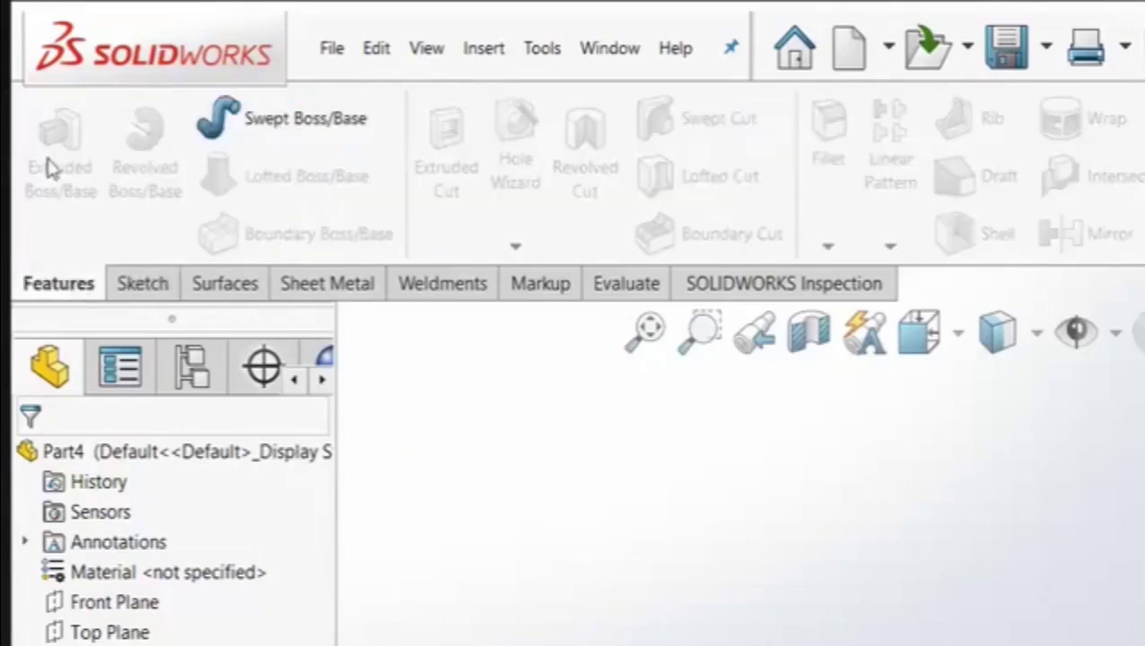
pyautogui.click(144, 285)
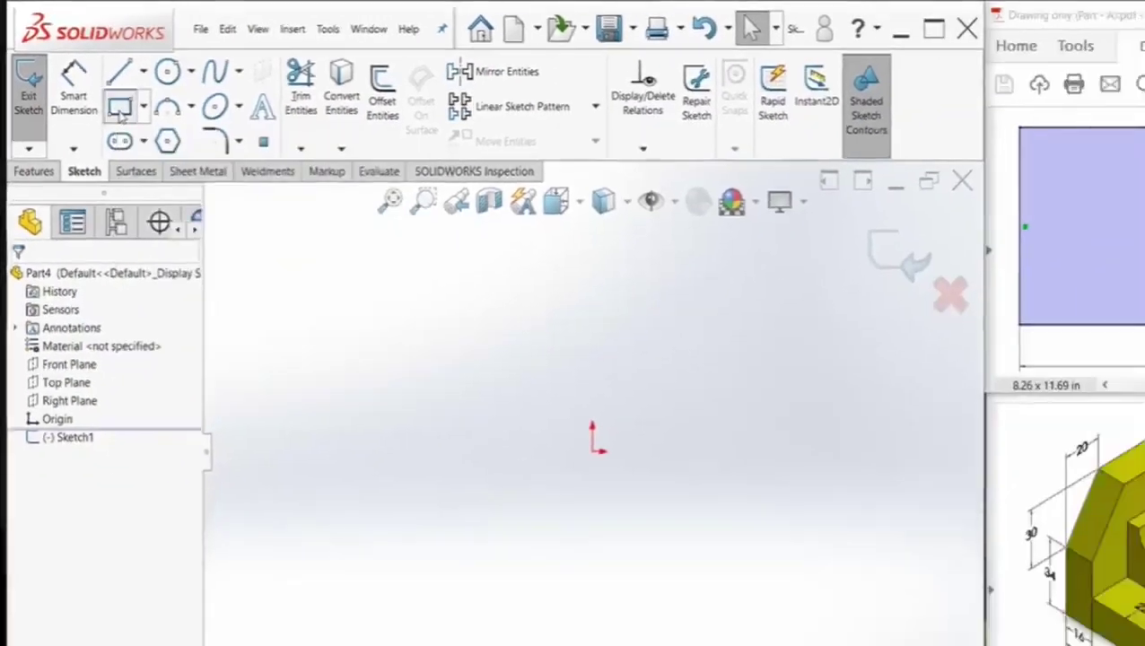
# - Draw a corner rectangle from the origin extending down and to the right
pyautogui.click(119, 108)
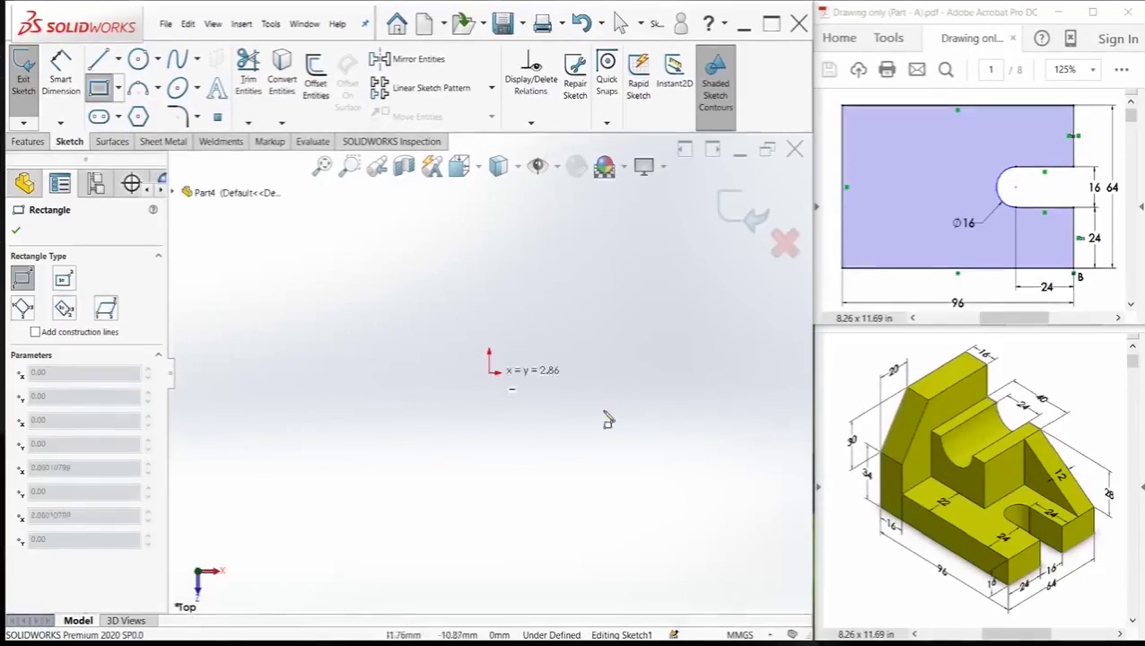
pyautogui.click(489, 372)
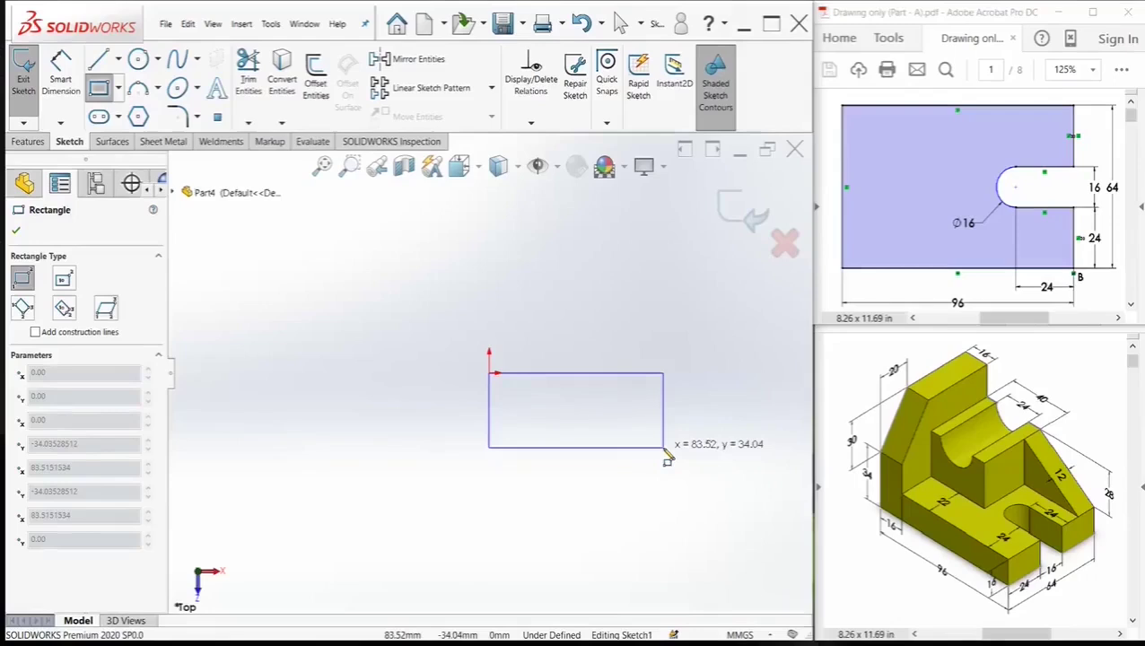
pyautogui.click(665, 449)
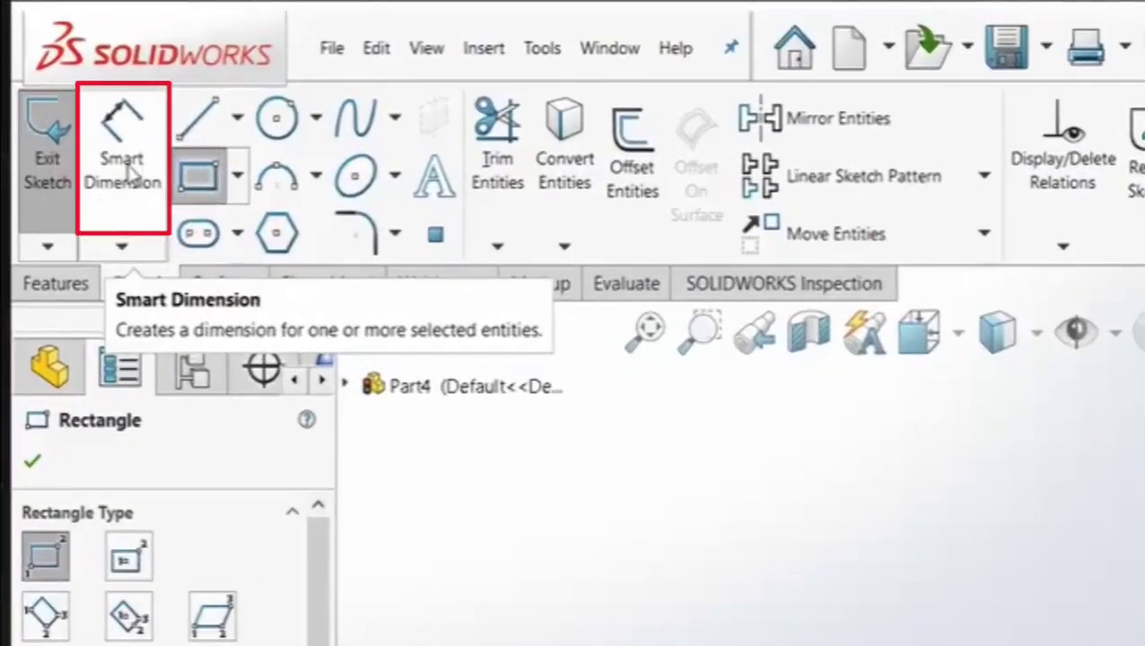
# - Dimension the rectangle 96 wide by 64 tall, then maximize the SOLIDWORKS window
pyautogui.click(126, 175)
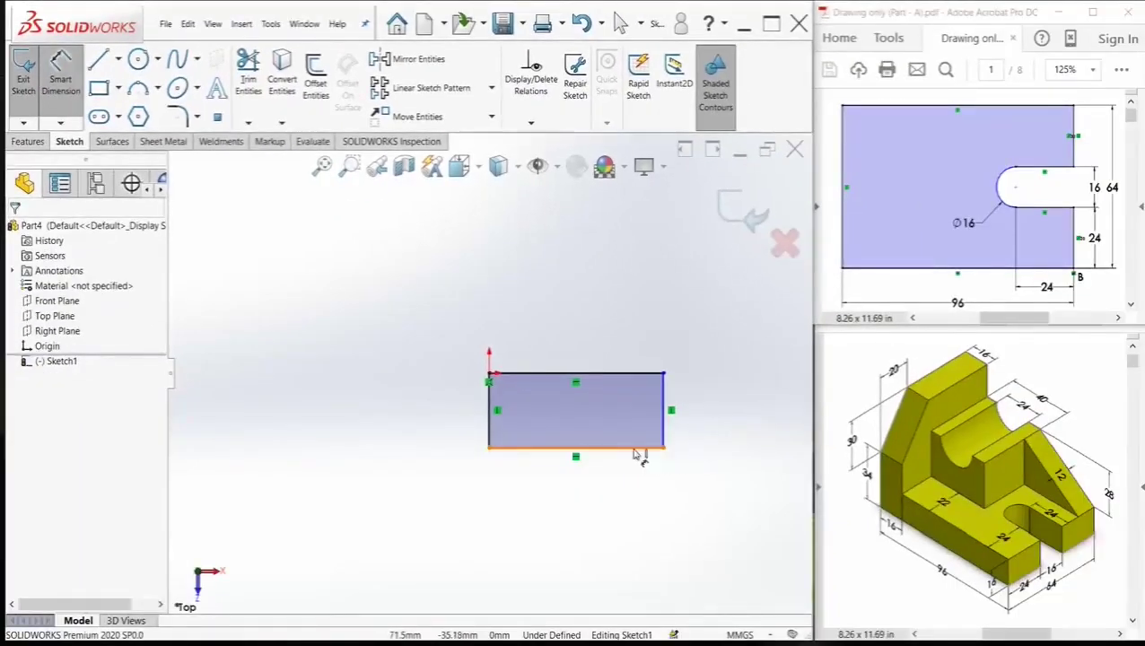
pyautogui.click(626, 454)
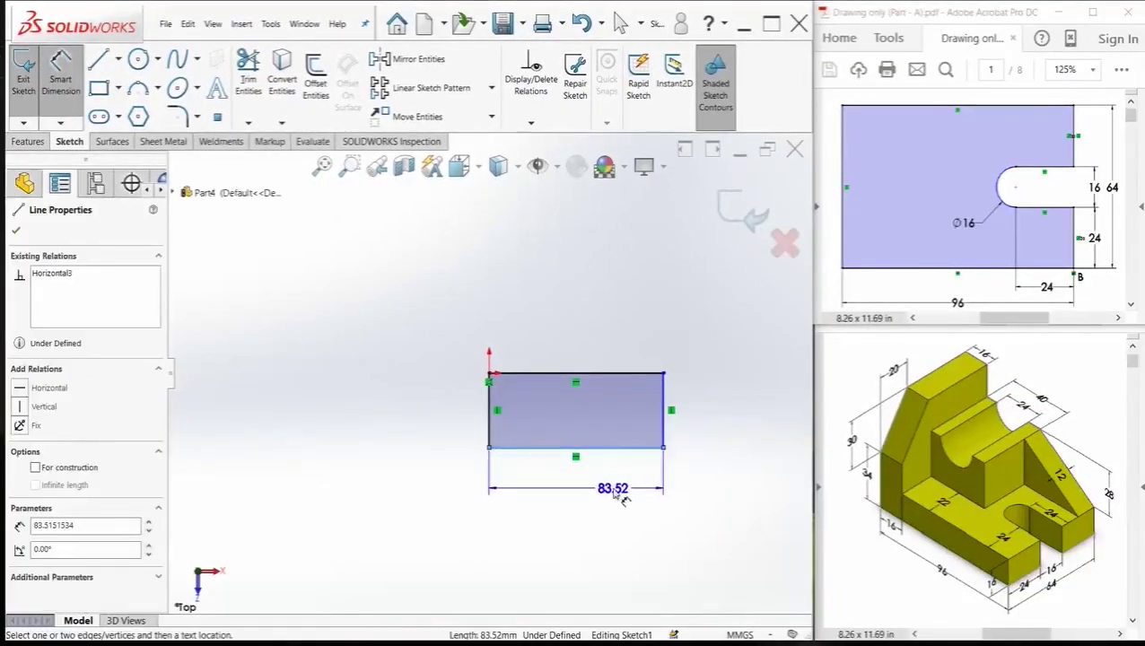
pyautogui.click(589, 503)
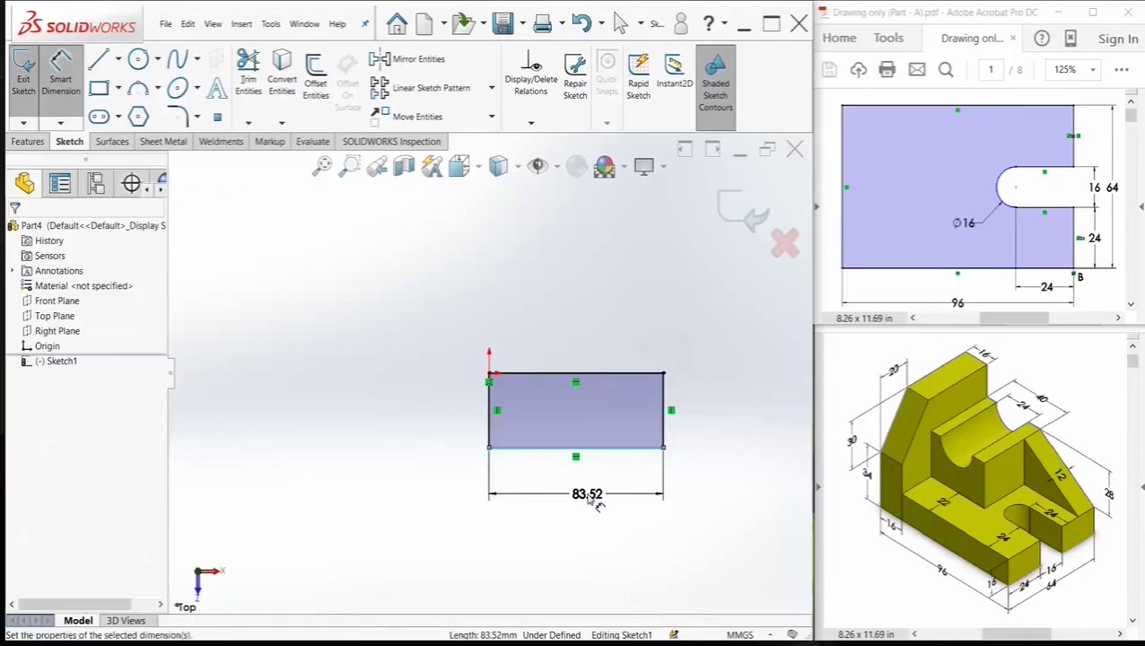
pyautogui.write('96')
pyautogui.press('Return')
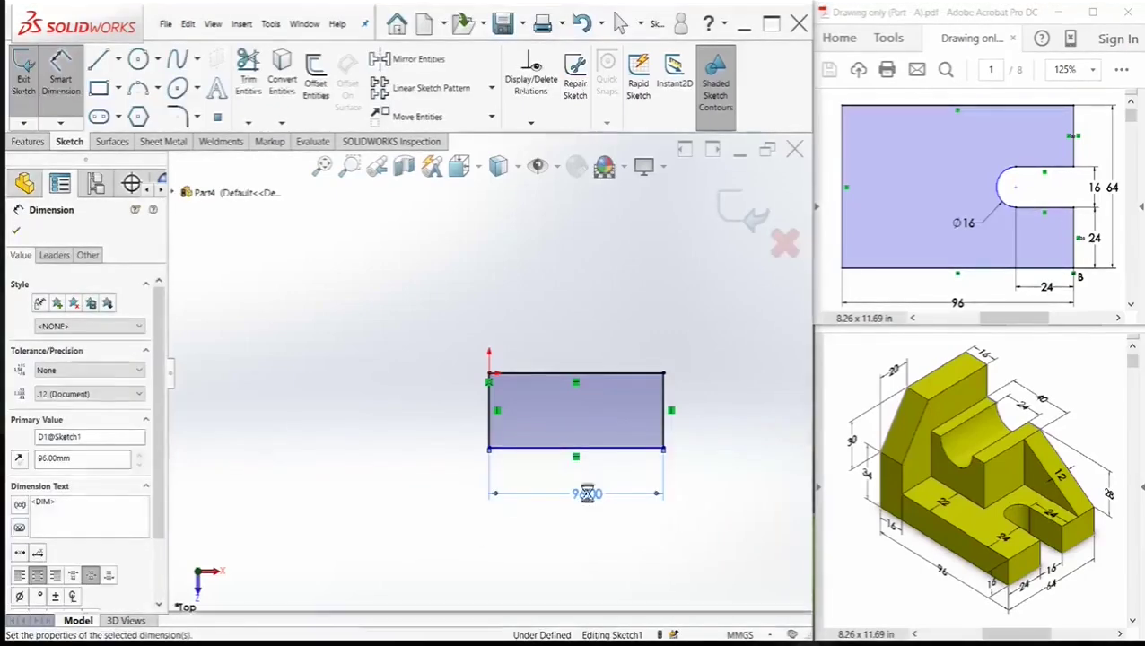
pyautogui.click(488, 431)
pyautogui.click(461, 440)
pyautogui.write('64')
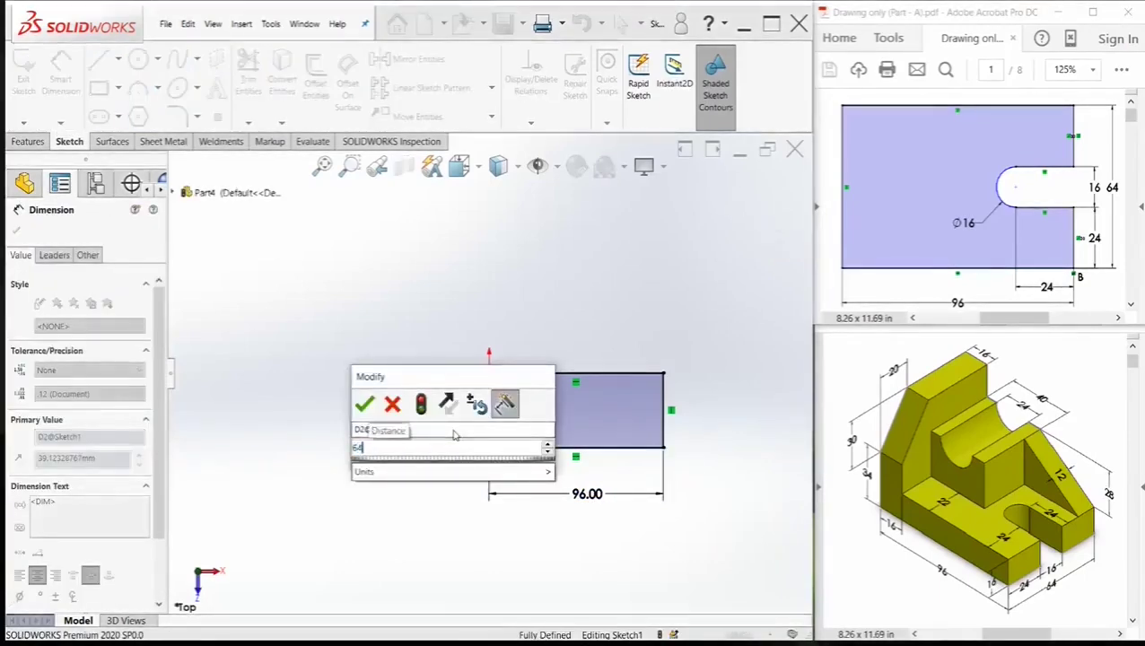
pyautogui.press('Return')
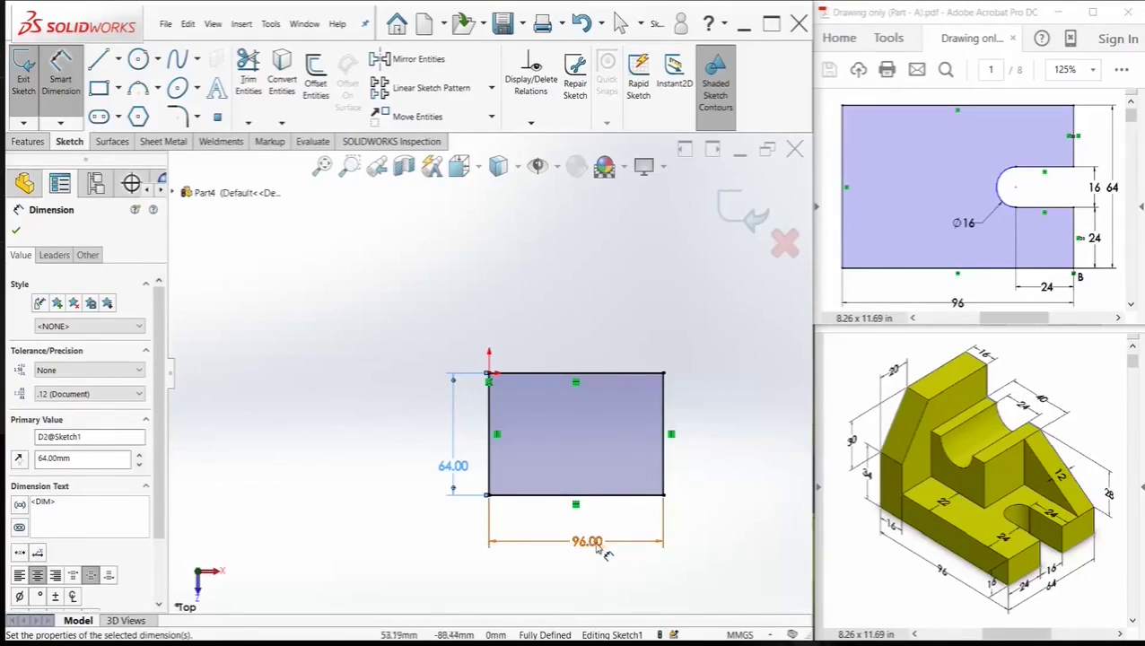
pyautogui.click(773, 27)
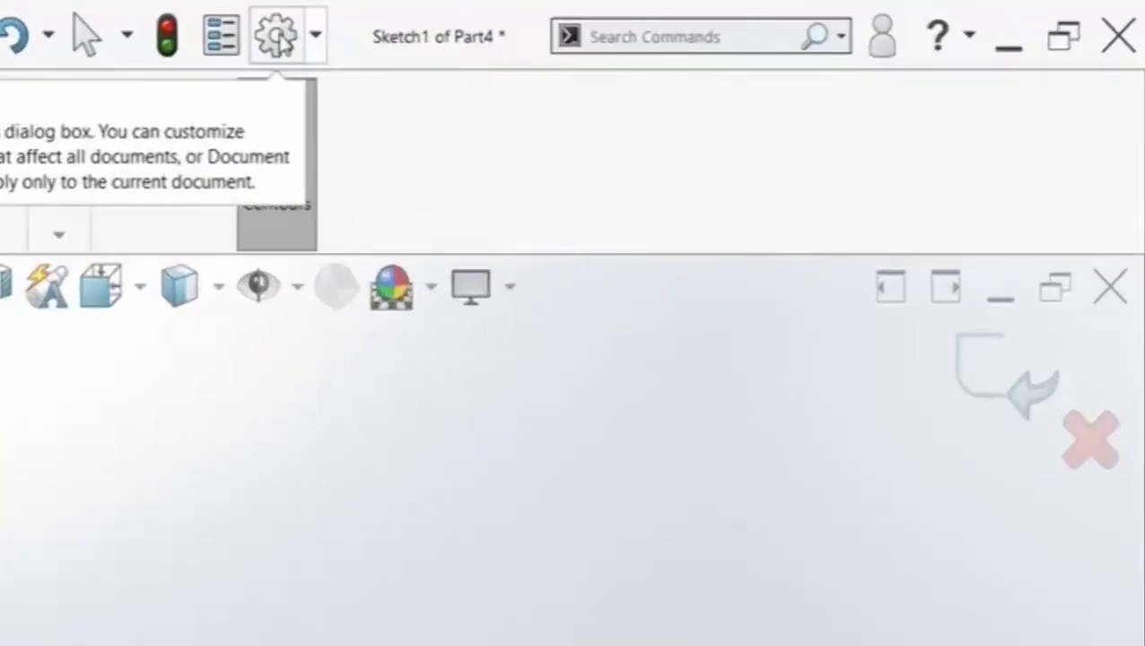
# - Set the document units to MMGS with Length Decimals set to None
pyautogui.click(278, 37)
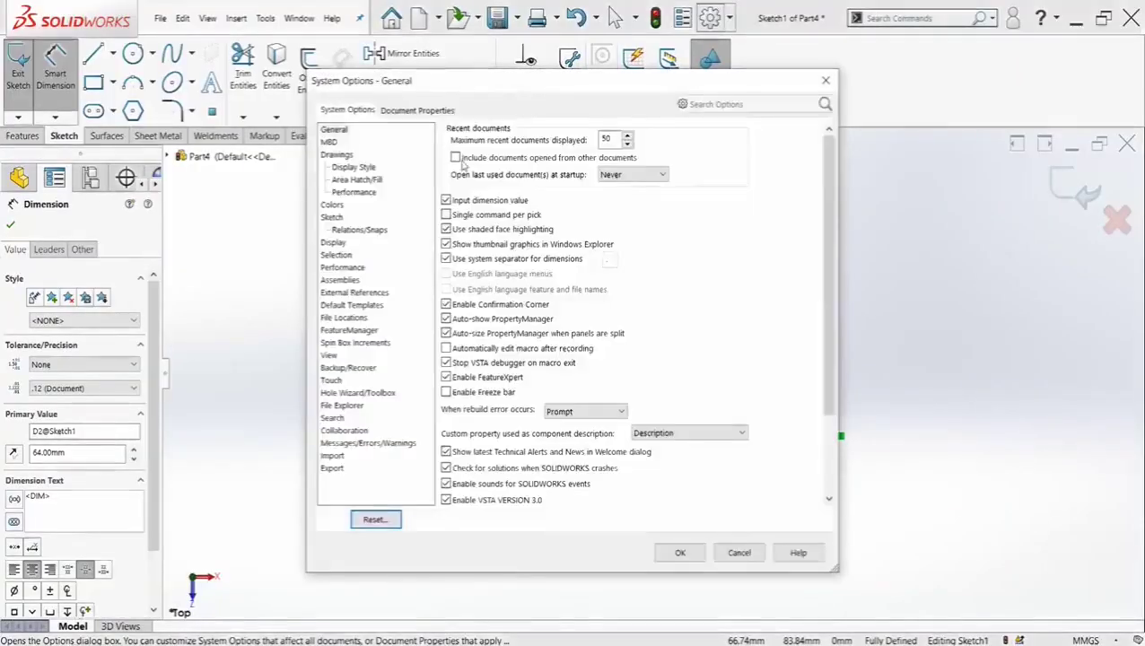
pyautogui.click(417, 109)
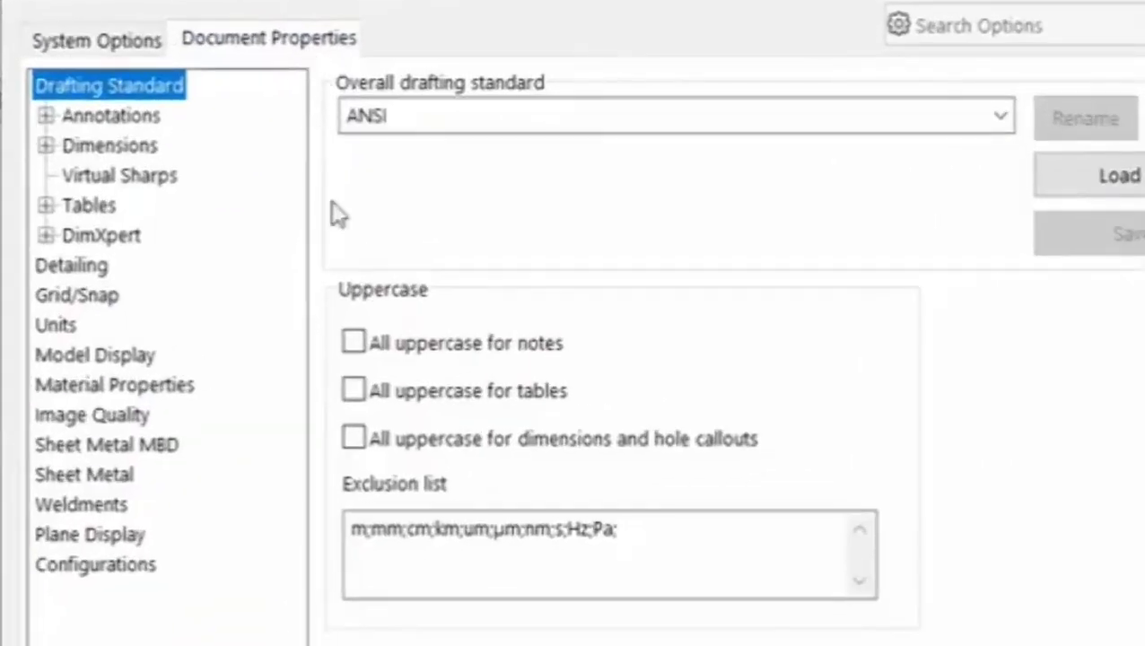
pyautogui.click(59, 330)
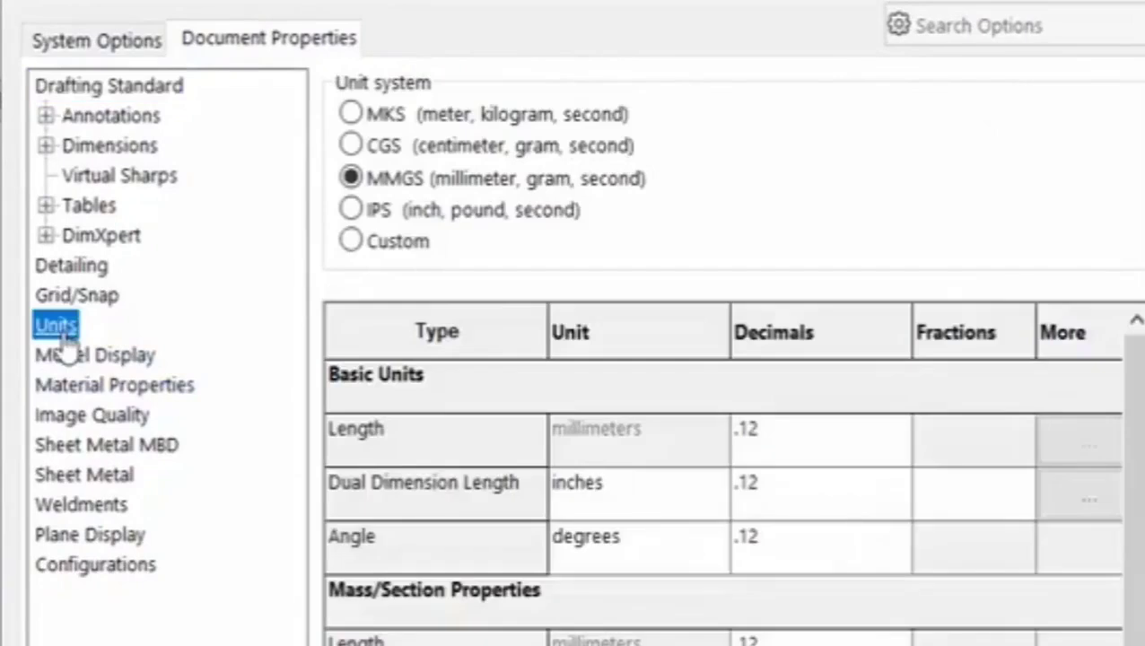
pyautogui.click(508, 190)
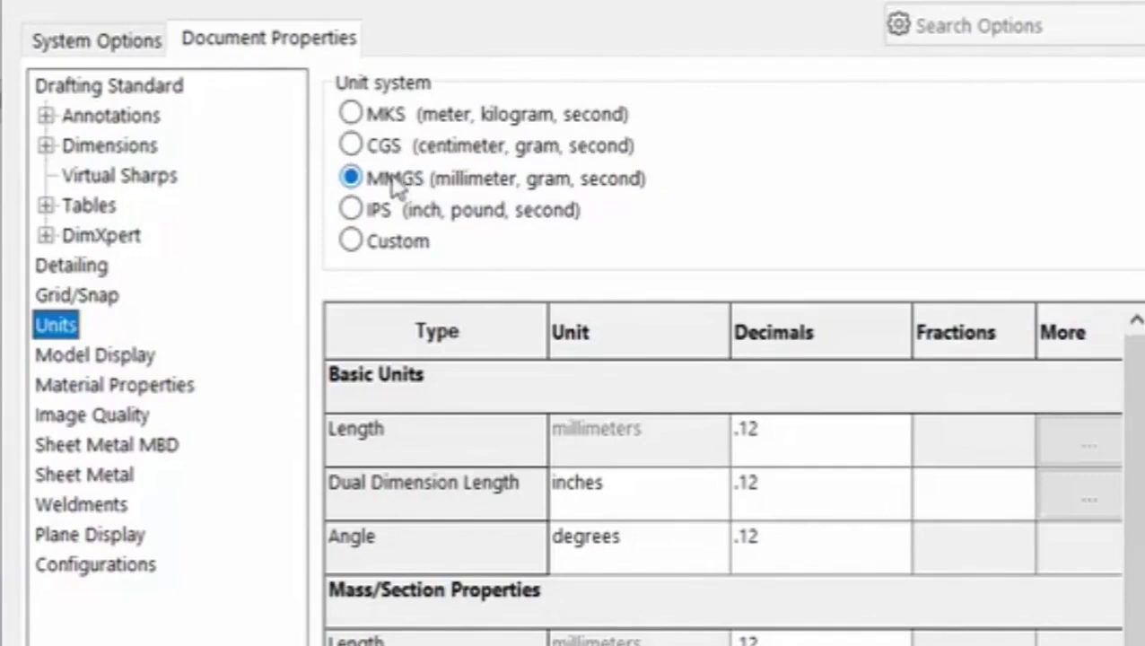
pyautogui.click(779, 448)
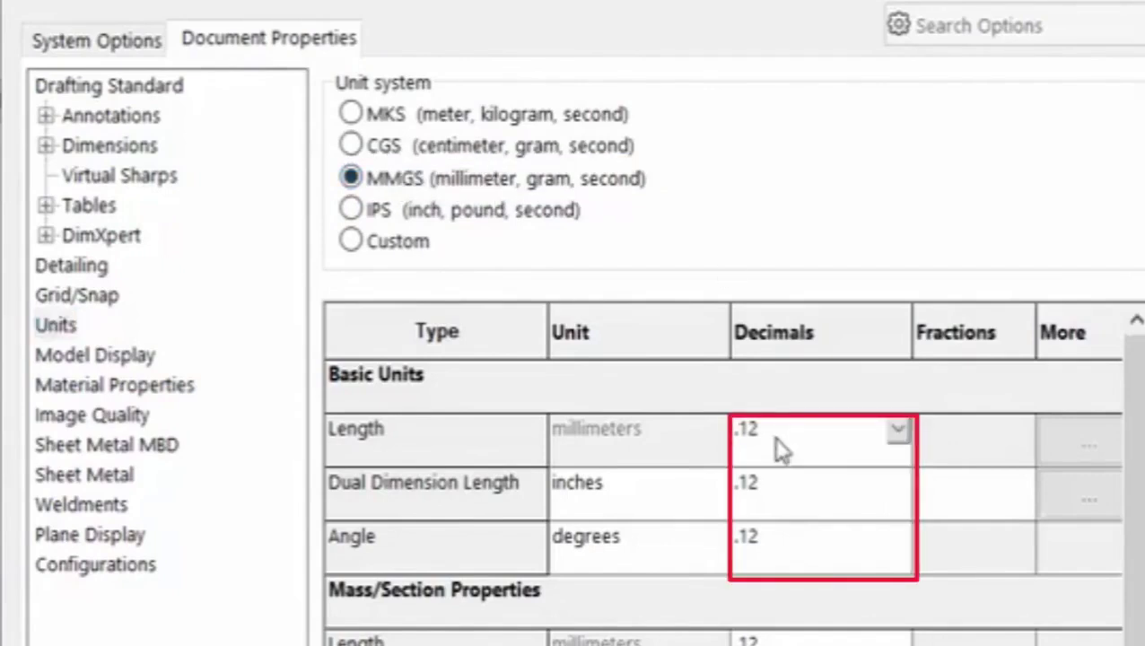
pyautogui.click(778, 441)
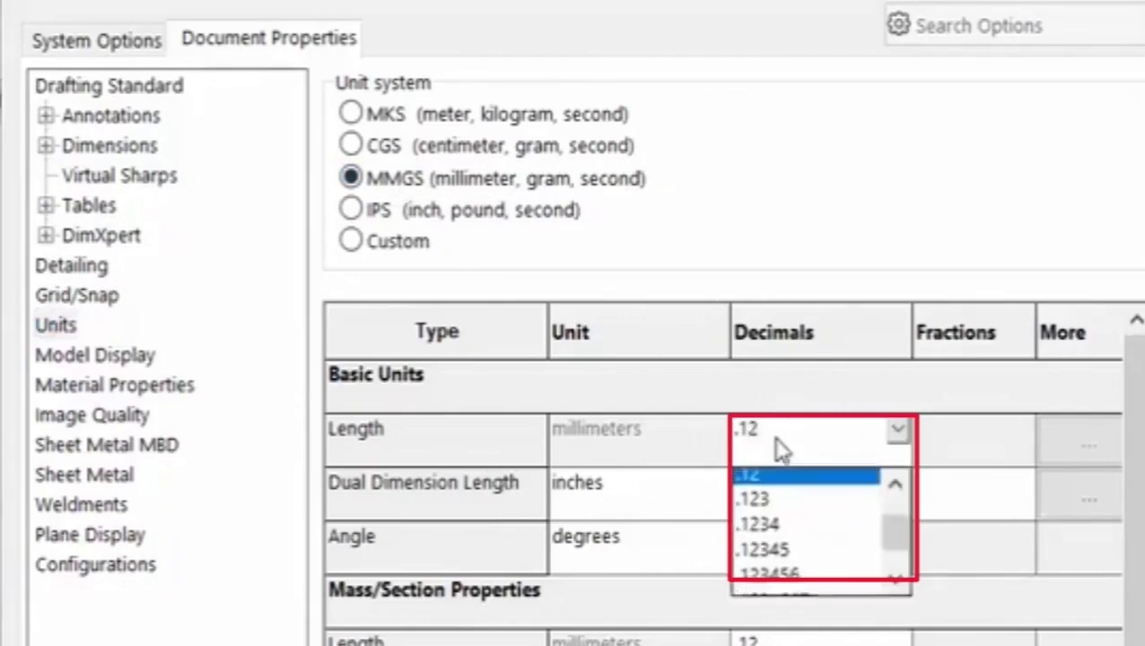
pyautogui.scroll(2, 779, 510)
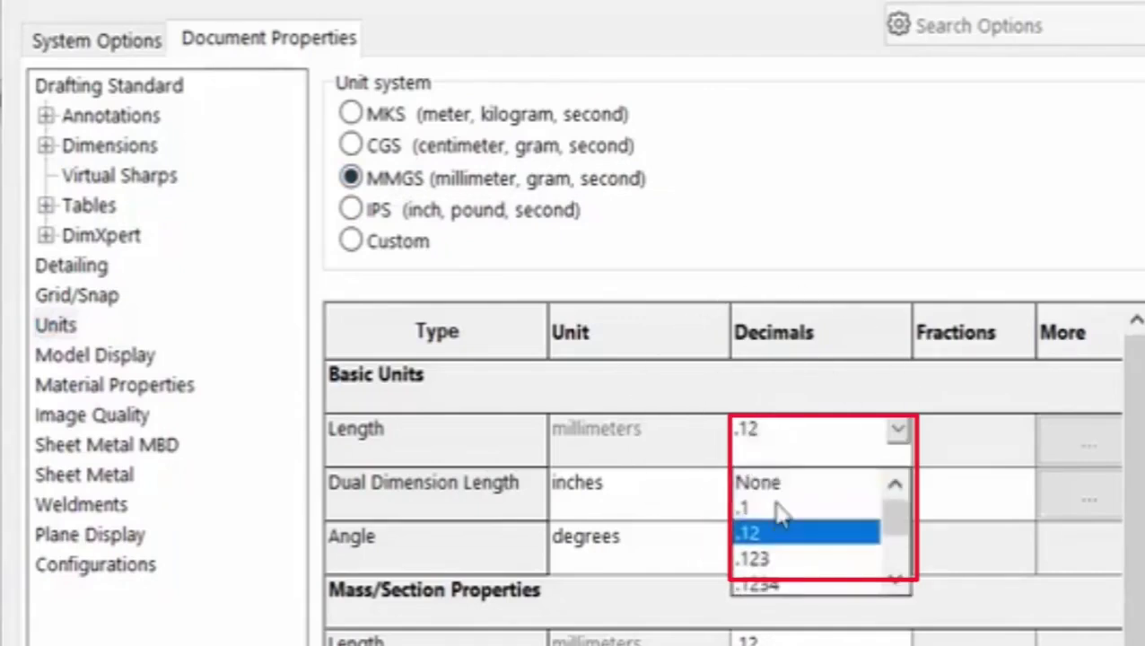
pyautogui.click(771, 486)
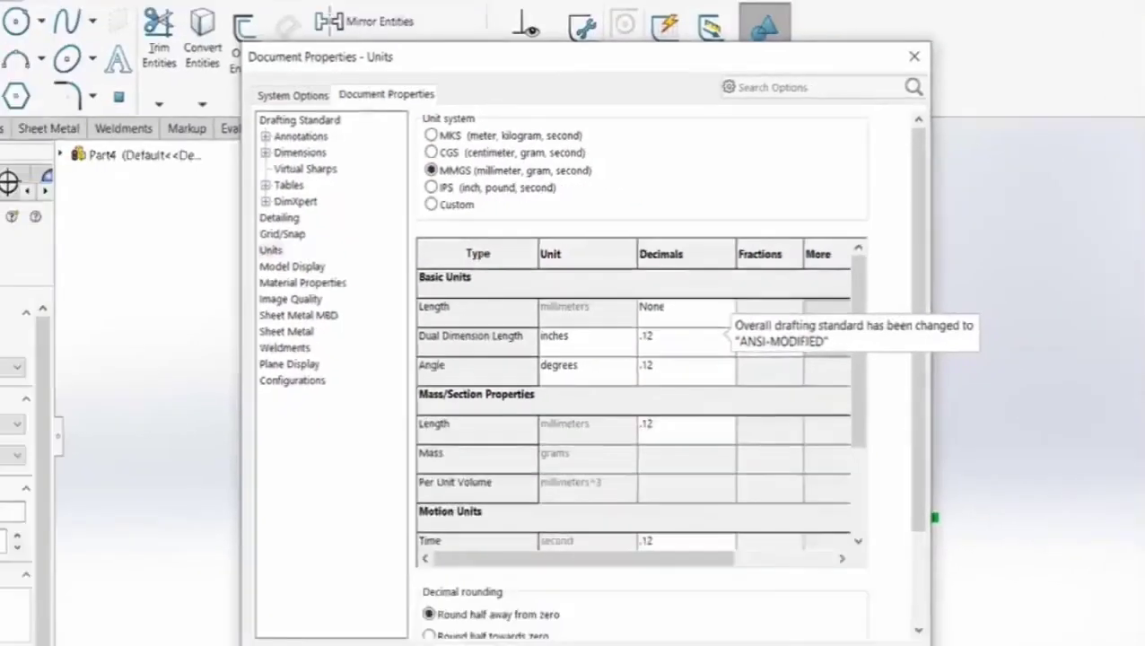
pyautogui.click(715, 645)
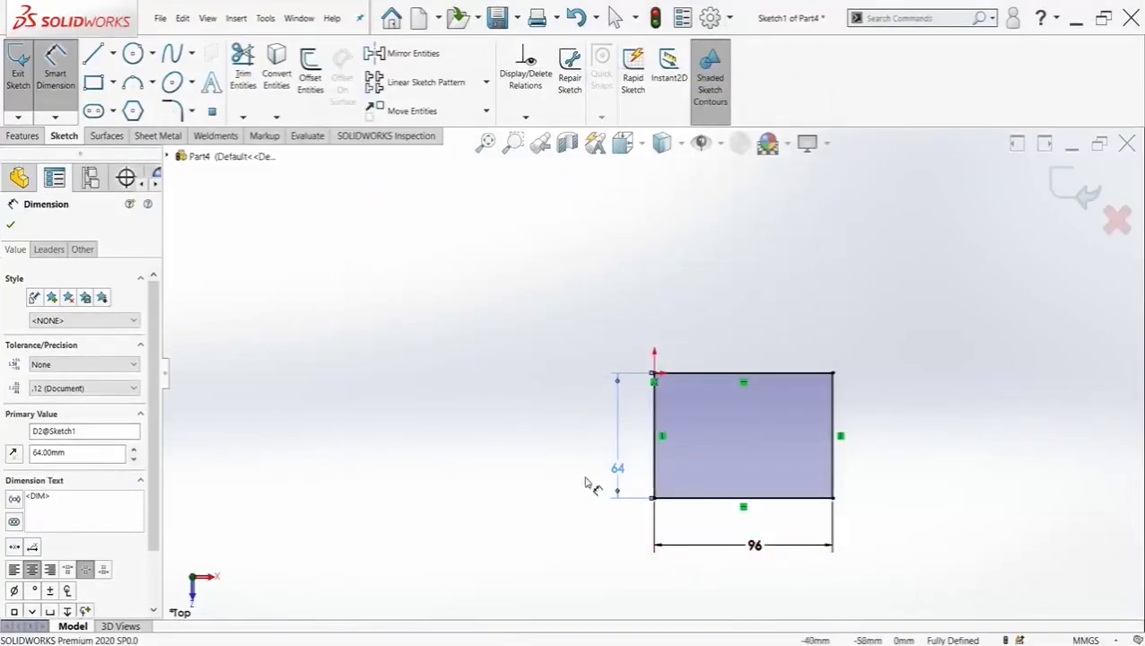
# - Move the 64 dimension left and tile the window beside the reference PDF, zoomed to fit
pyautogui.moveTo(625, 477); pyautogui.dragTo(621, 443)
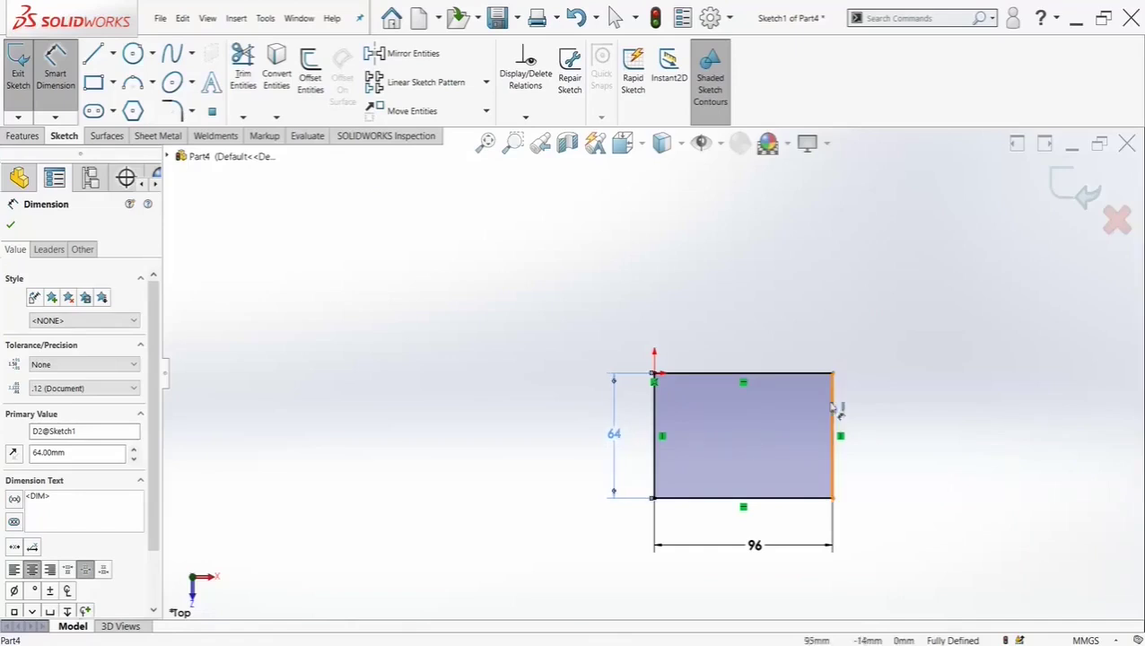
pyautogui.click(1102, 18)
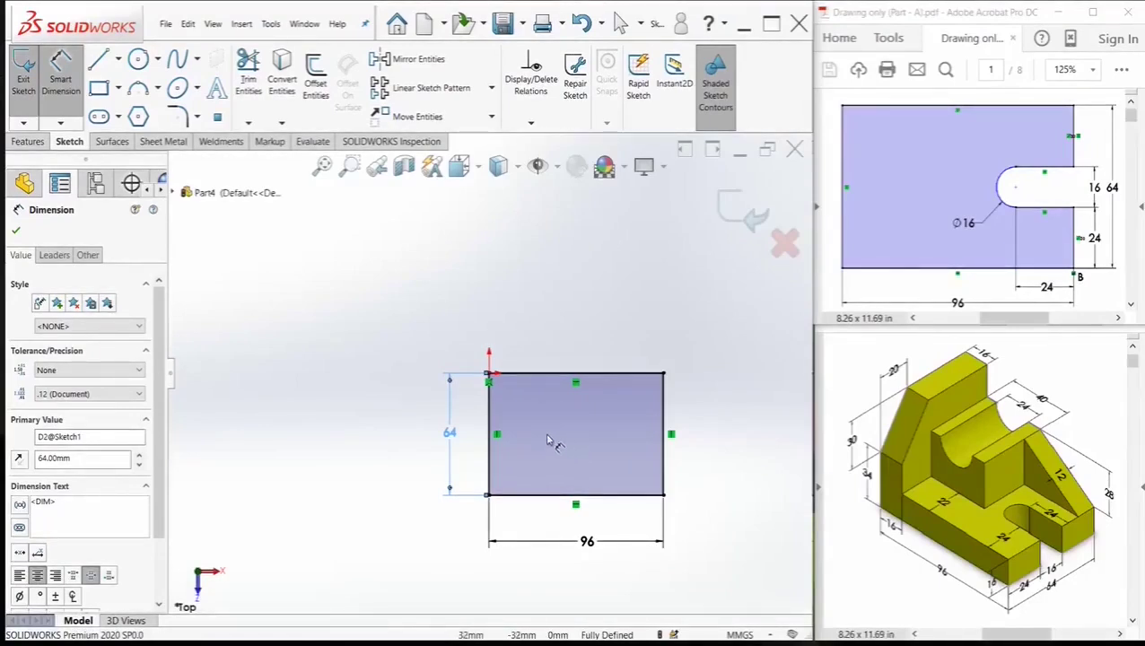
pyautogui.scroll(-2, 547, 439)
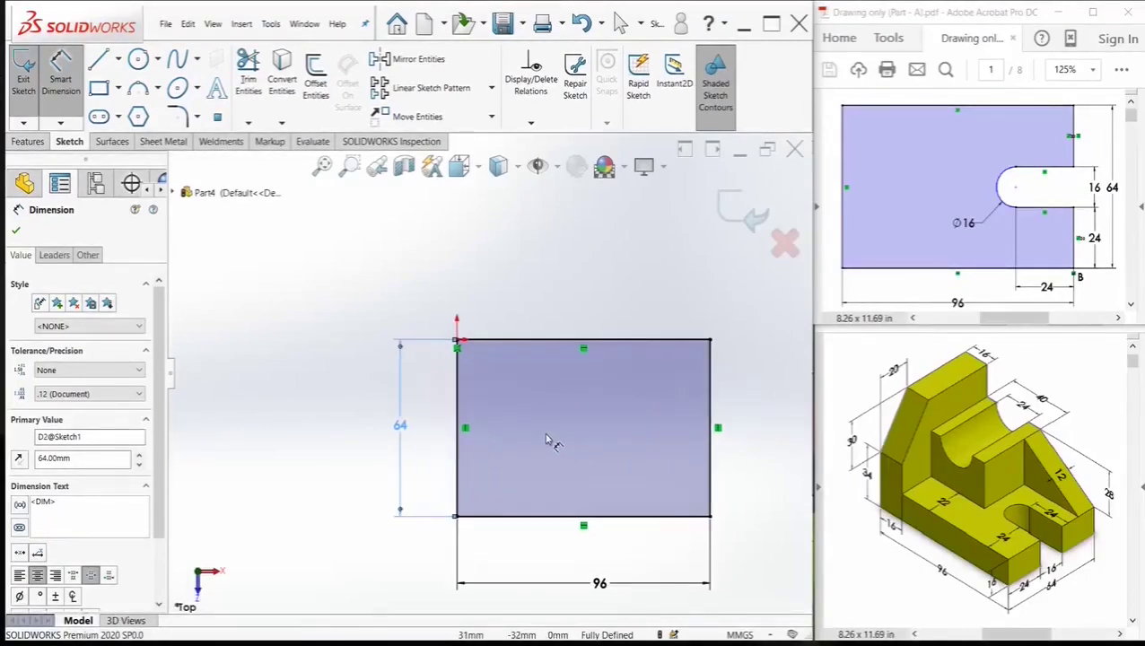
pyautogui.scroll(3, 546, 439)
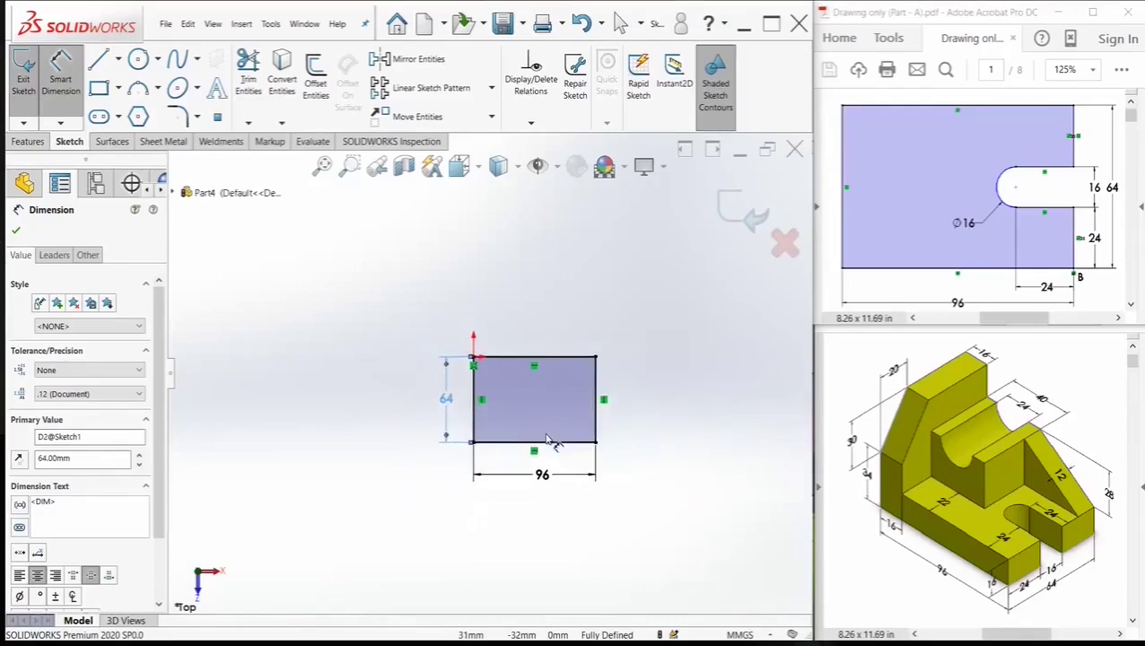
pyautogui.scroll(-2, 547, 439)
pyautogui.scroll(4, 530, 413)
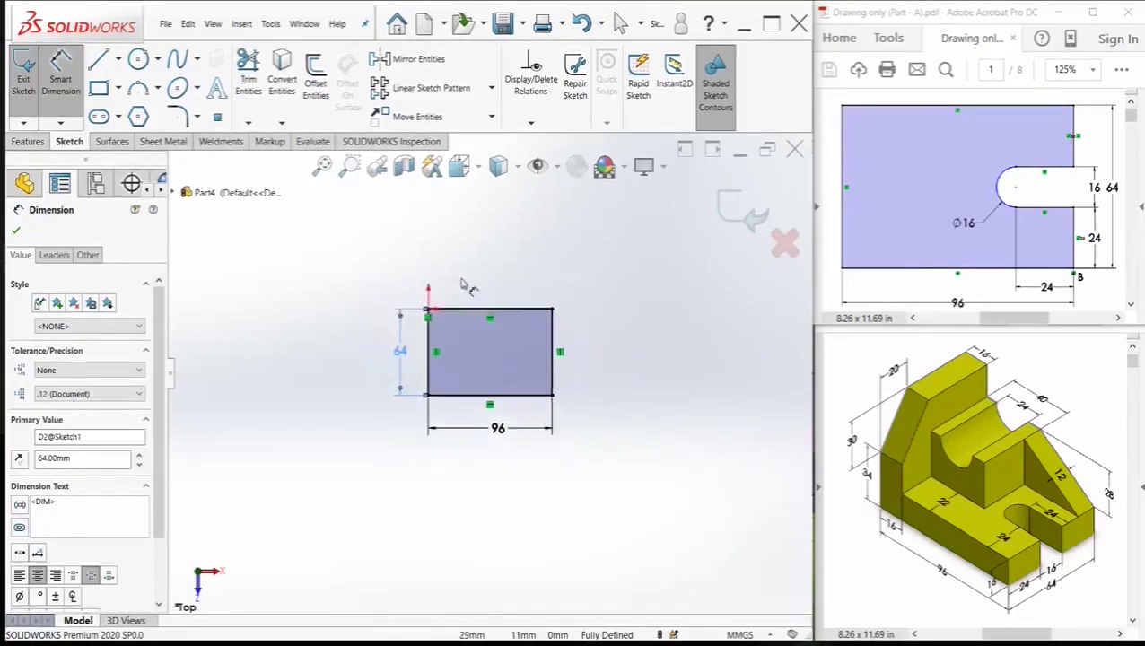
pyautogui.scroll(-3, 466, 303)
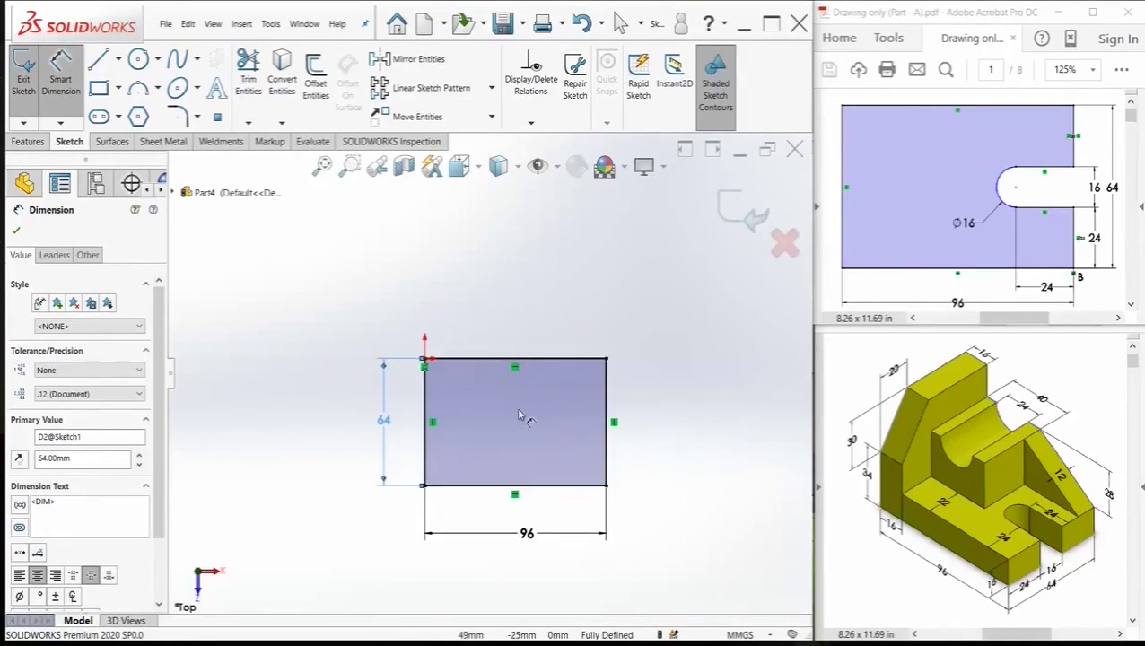
pyautogui.press('f')
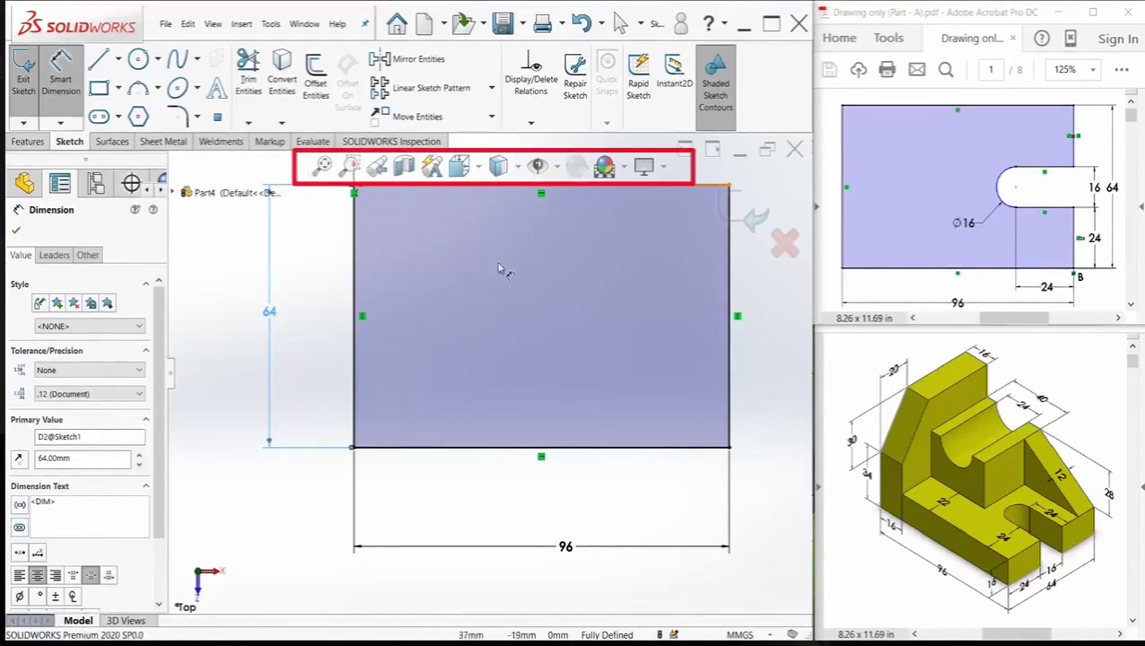
# - Apply the Plain White scene as the model background
pyautogui.press('z')
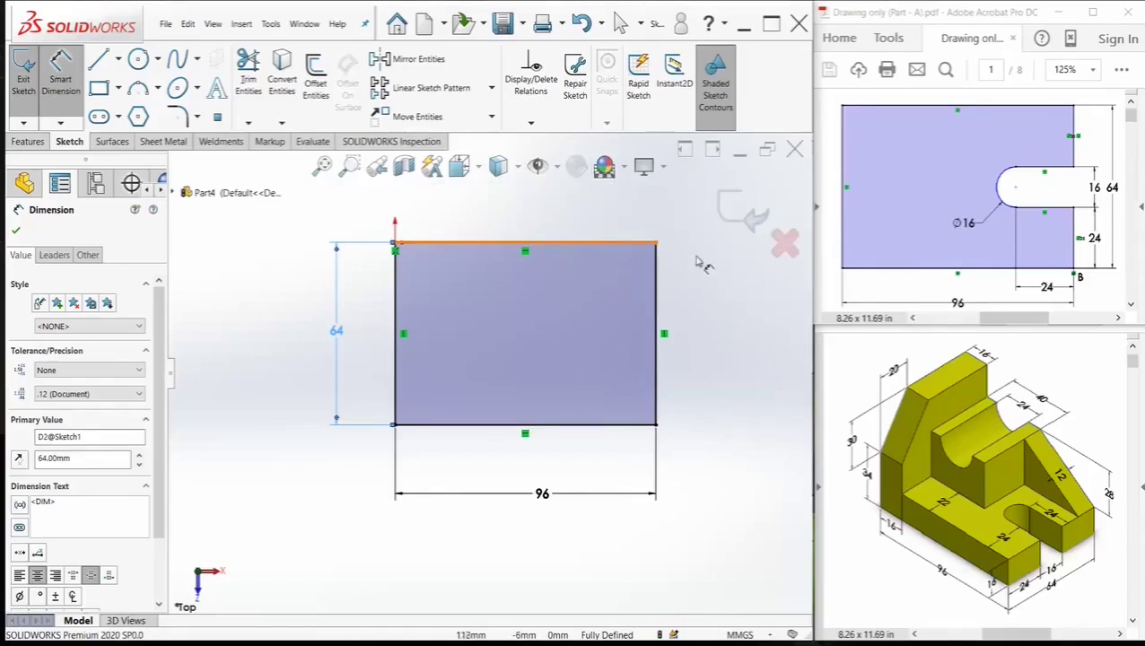
pyautogui.click(624, 171)
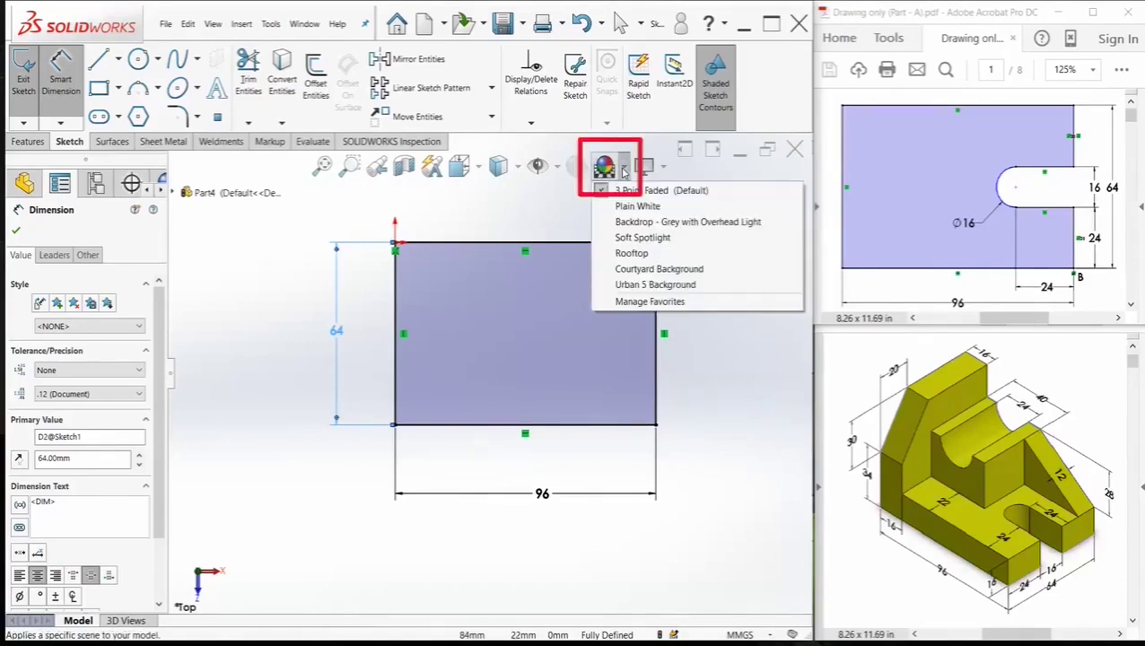
pyautogui.click(629, 205)
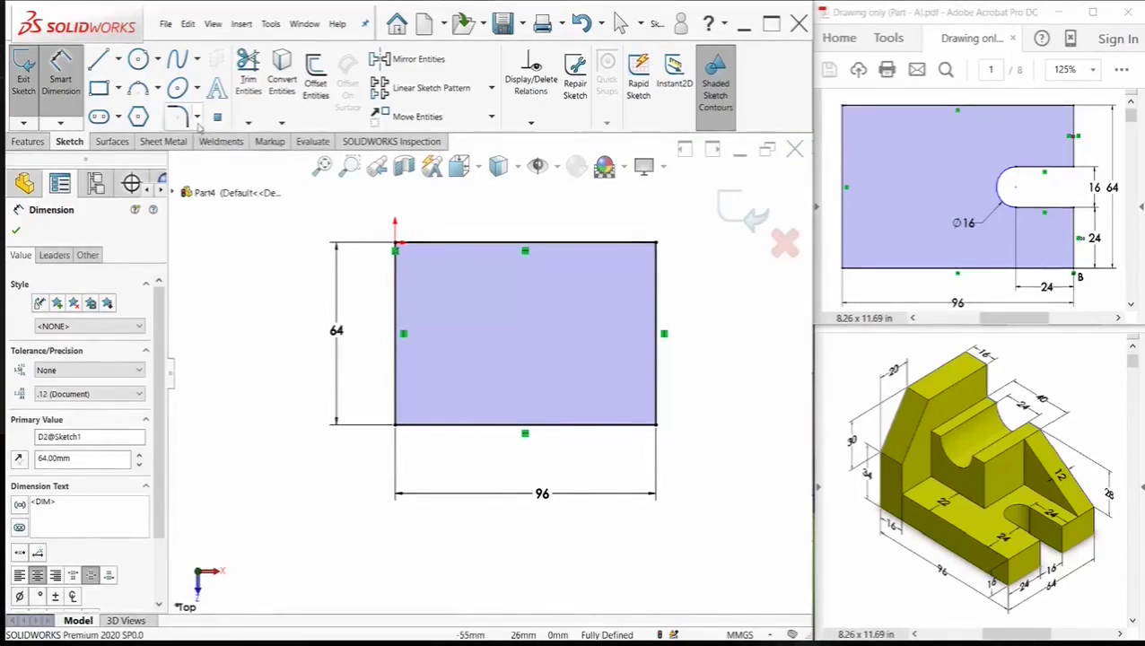
# - Draw a small corner rectangle on the plate's right edge and set its width to 24
pyautogui.click(99, 87)
pyautogui.click(655, 349)
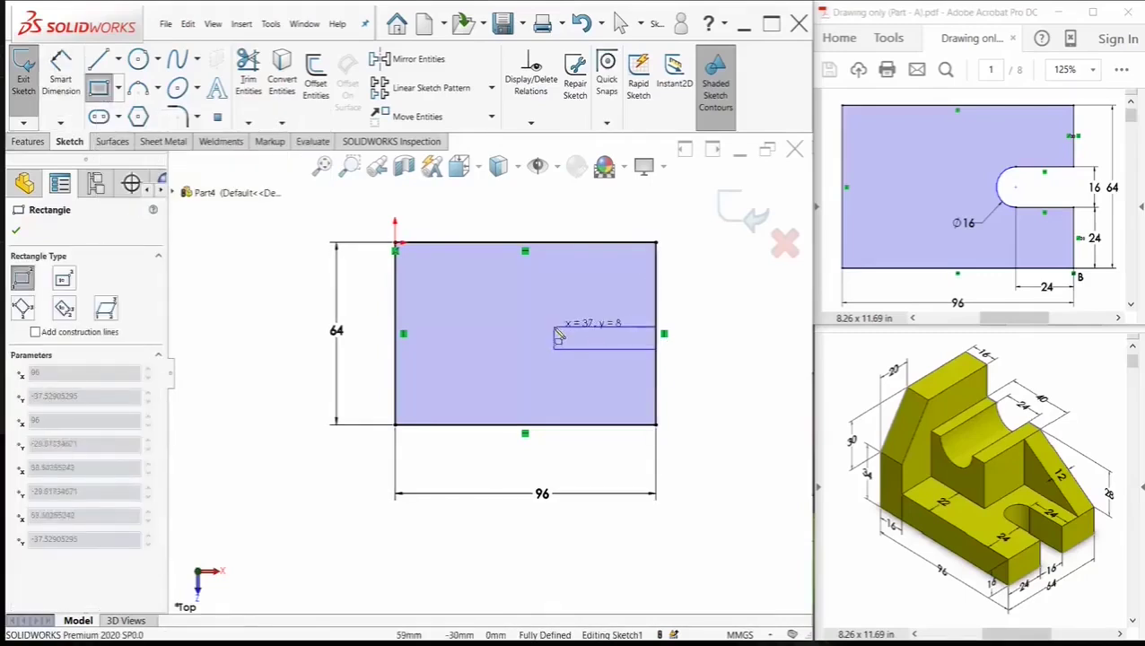
pyautogui.click(548, 300)
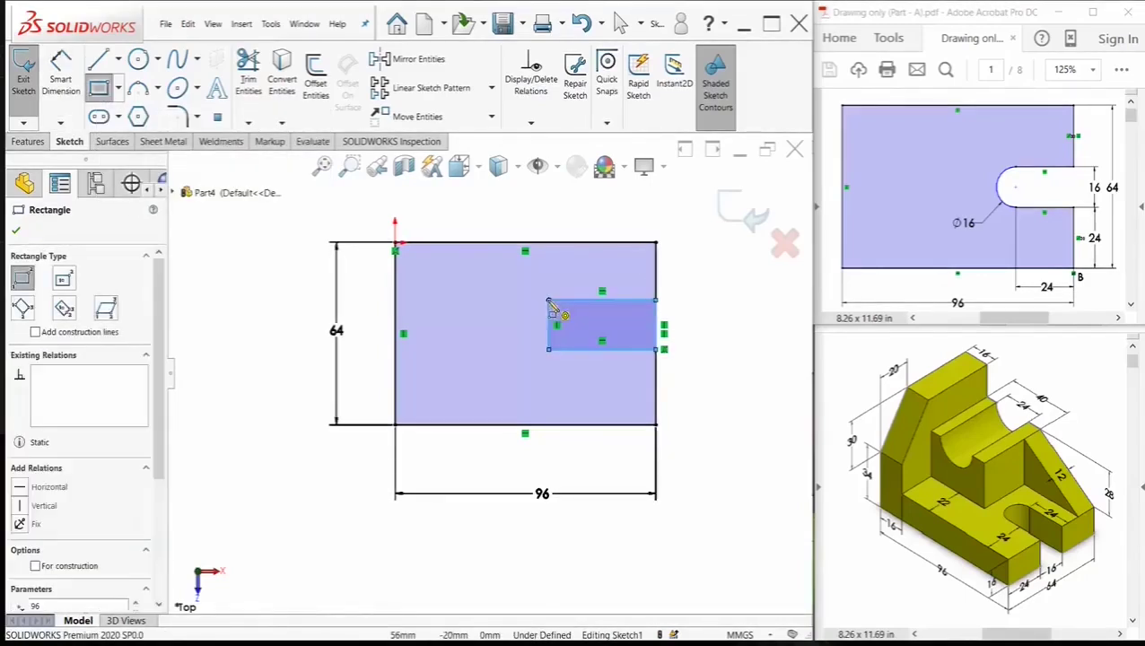
pyautogui.click(60, 83)
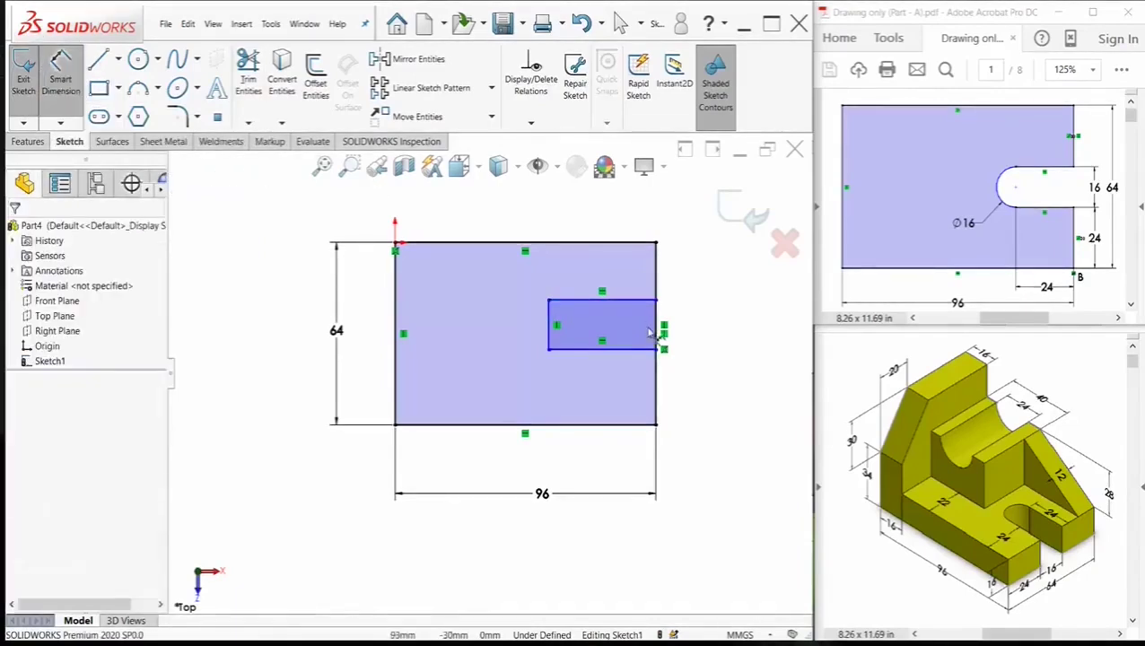
pyautogui.click(603, 351)
pyautogui.click(599, 392)
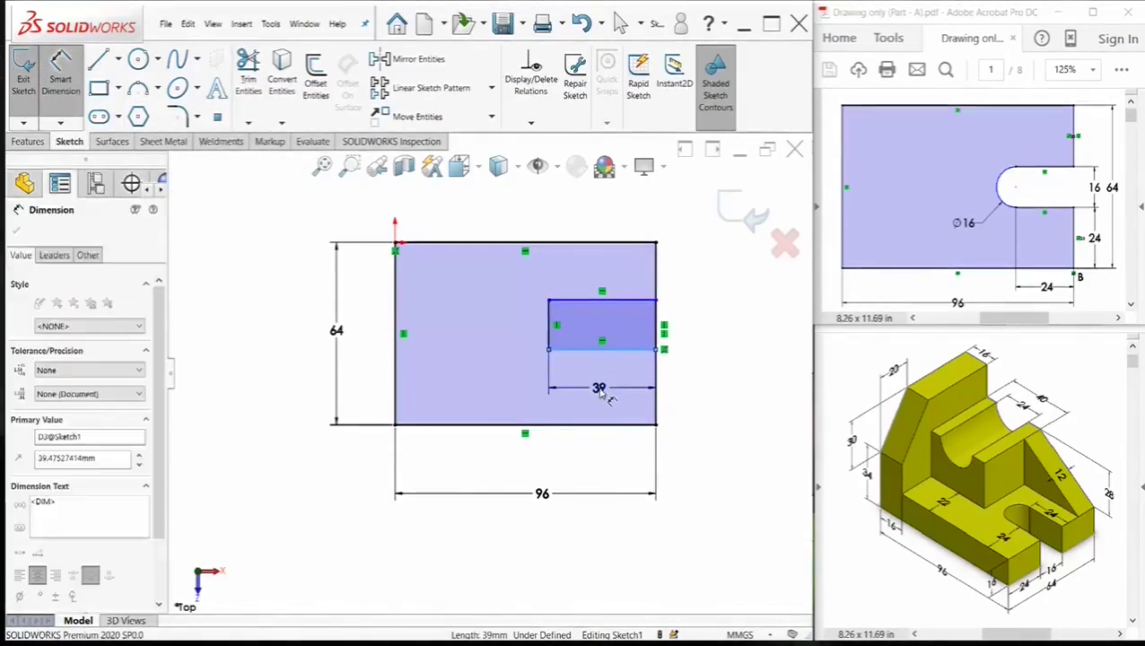
pyautogui.write('24')
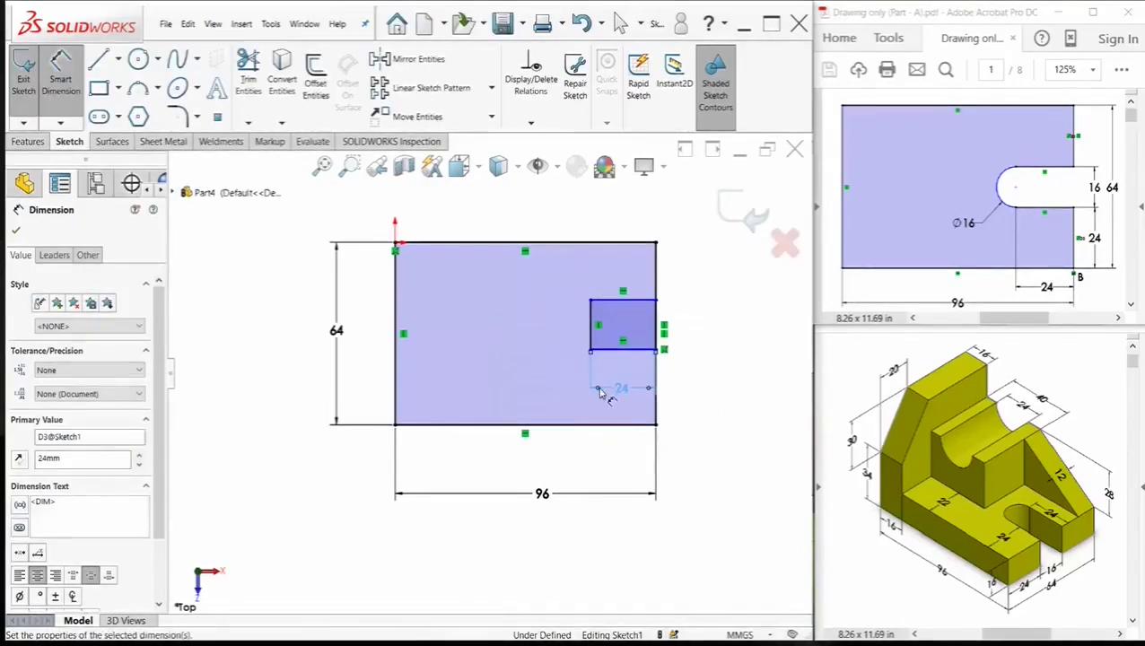
# - Set the small rectangle's height to 16 and place it 24 above the plate's bottom edge
pyautogui.click(594, 338)
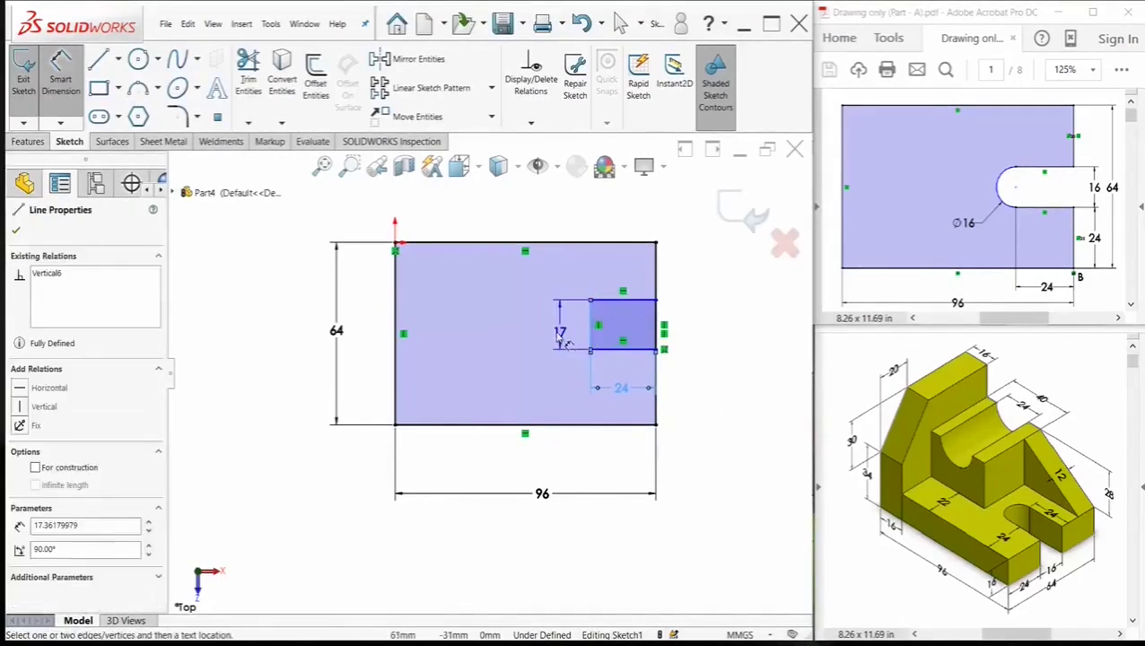
pyautogui.click(557, 337)
pyautogui.write('16')
pyautogui.press('Return')
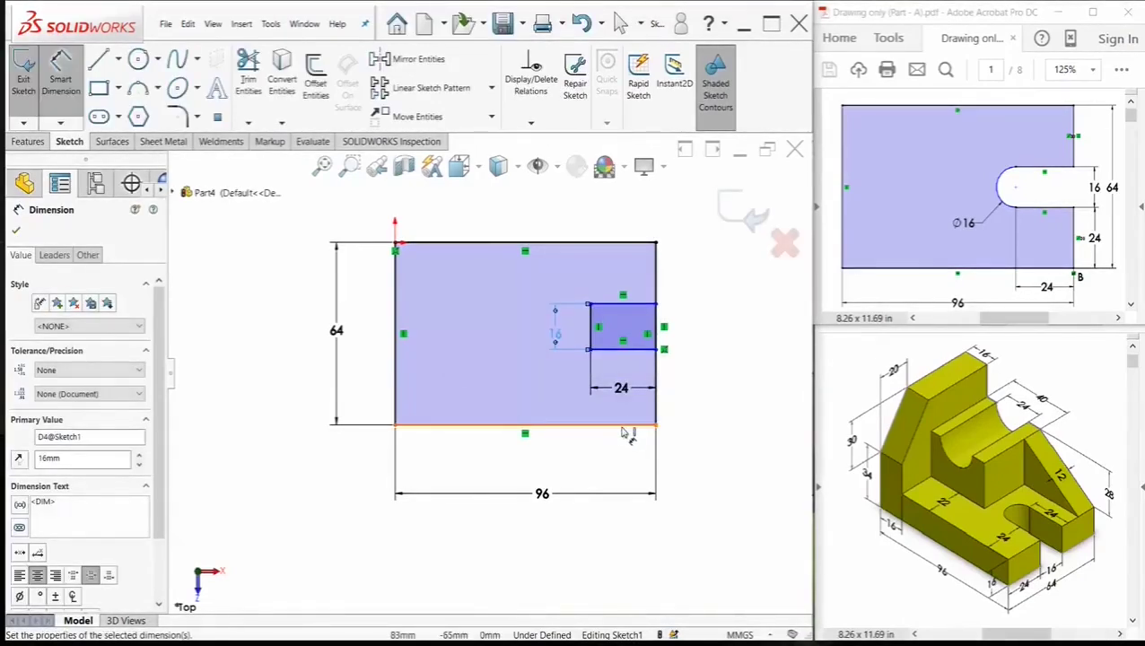
pyautogui.moveTo(625, 433); pyautogui.dragTo(643, 354)
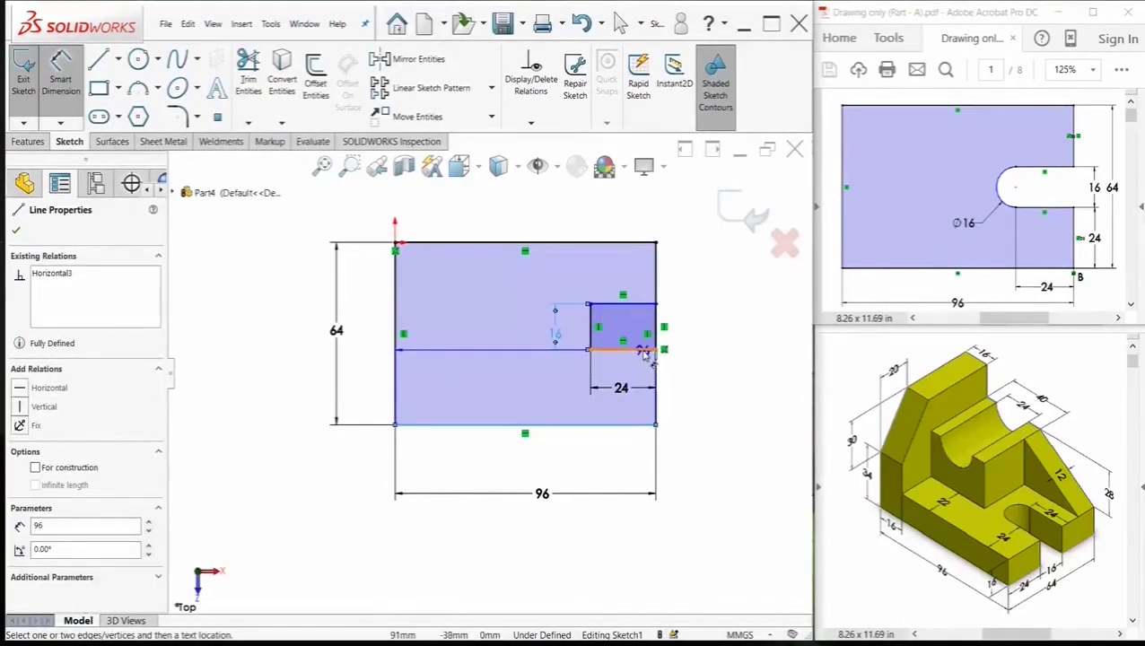
pyautogui.click(642, 352)
pyautogui.click(707, 398)
pyautogui.write('2')
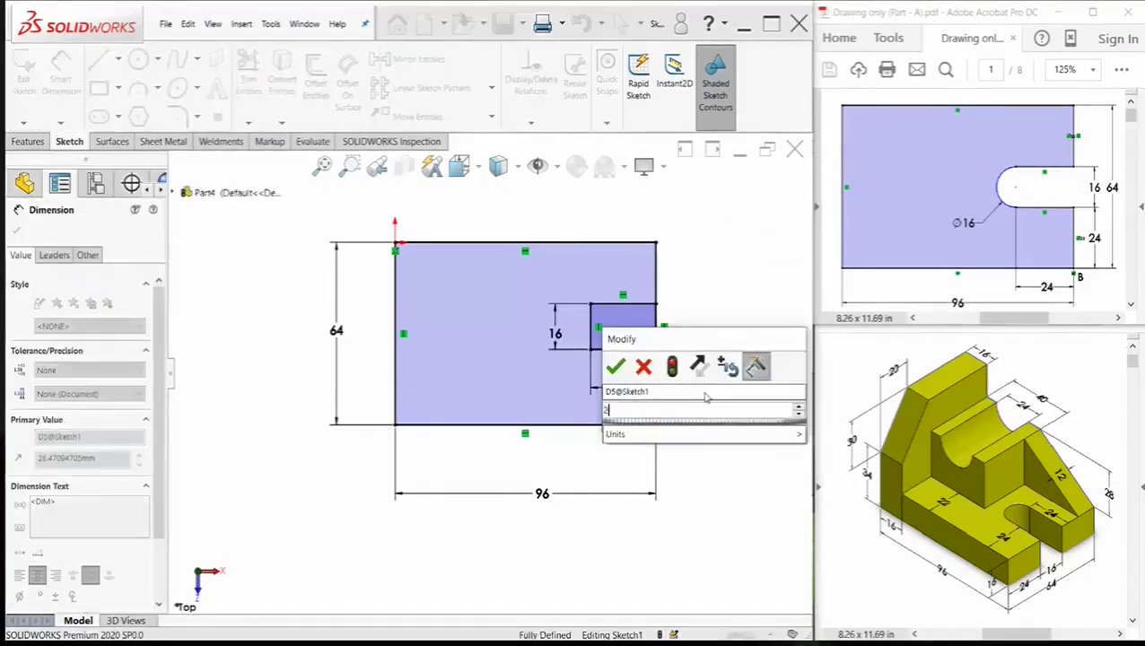
pyautogui.write('4')
pyautogui.press('Return')
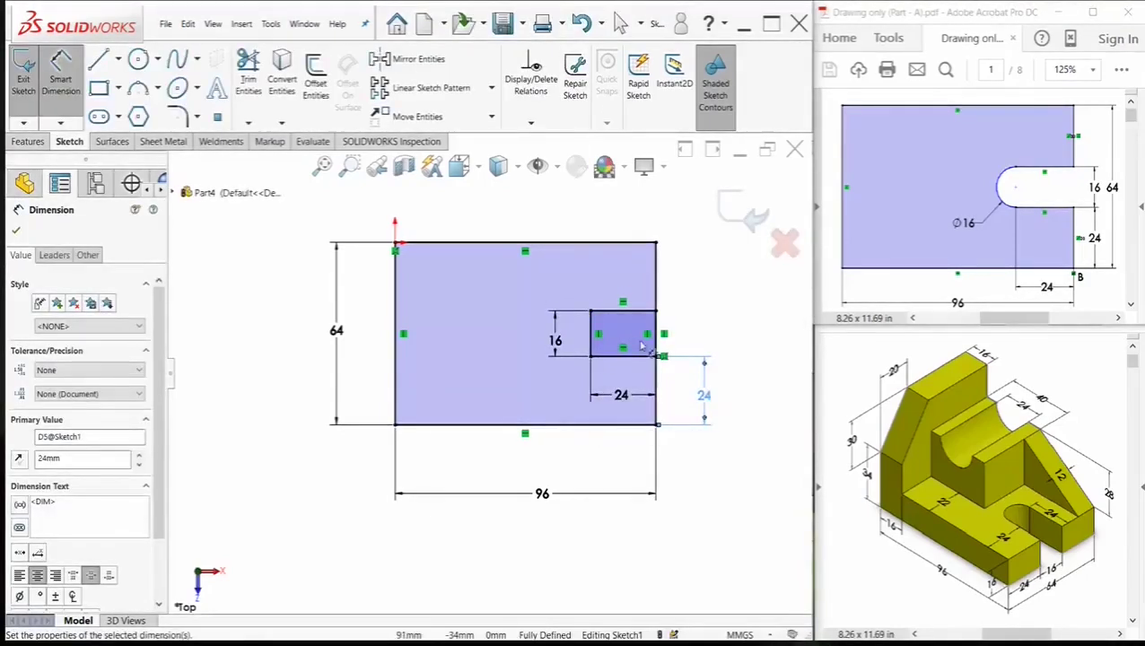
pyautogui.scroll(3, 623, 338)
pyautogui.scroll(-5, 619, 337)
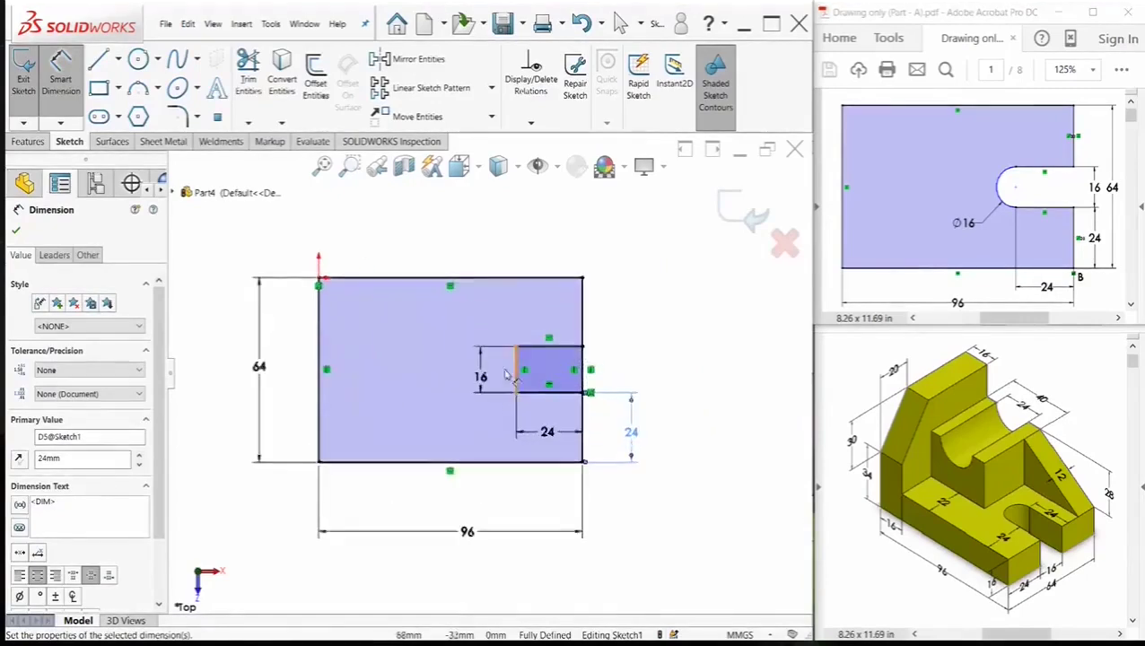
pyautogui.scroll(-3, 507, 375)
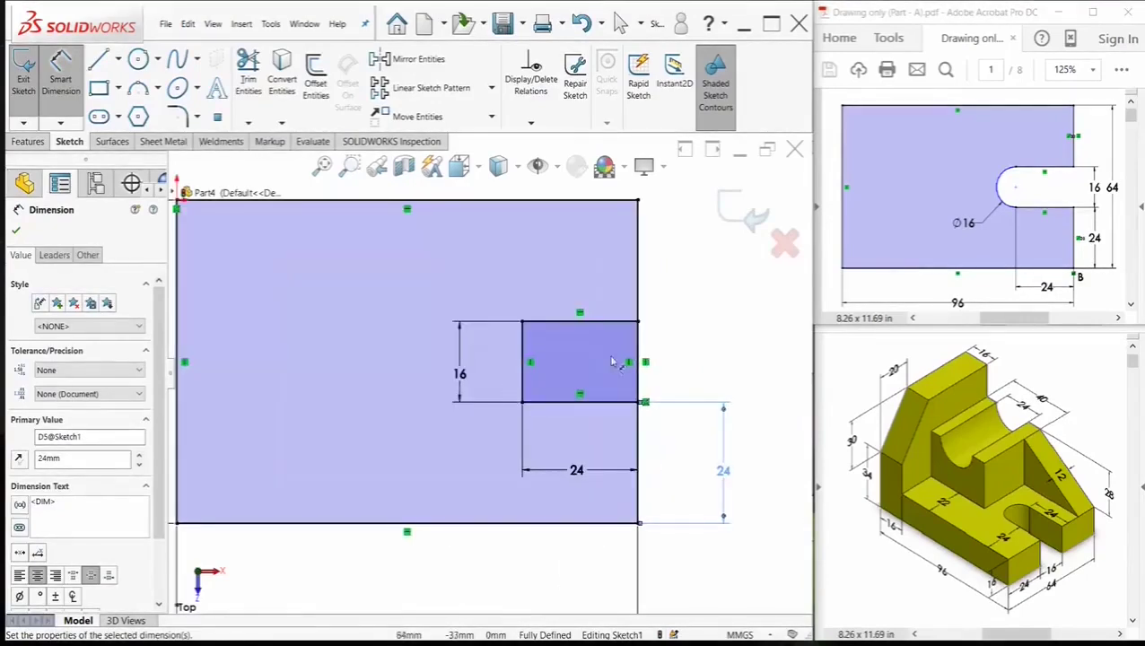
# - Draw a radius 8 circle centred on the small rectangle's left-edge midpoint
pyautogui.click(141, 60)
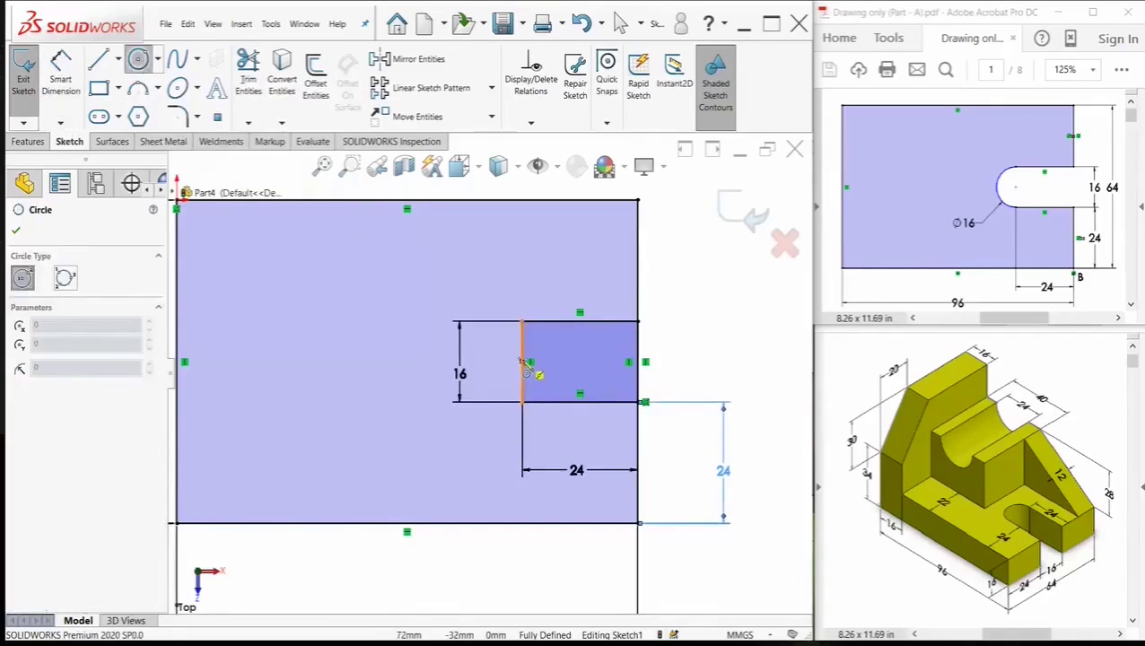
pyautogui.click(522, 361)
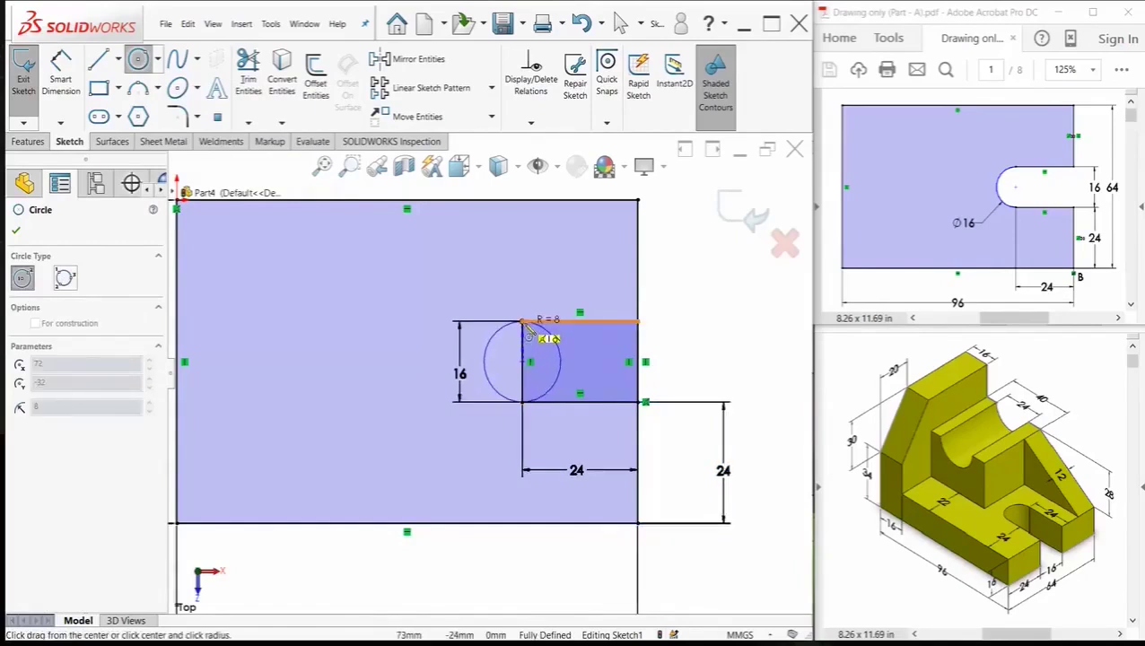
pyautogui.click(529, 332)
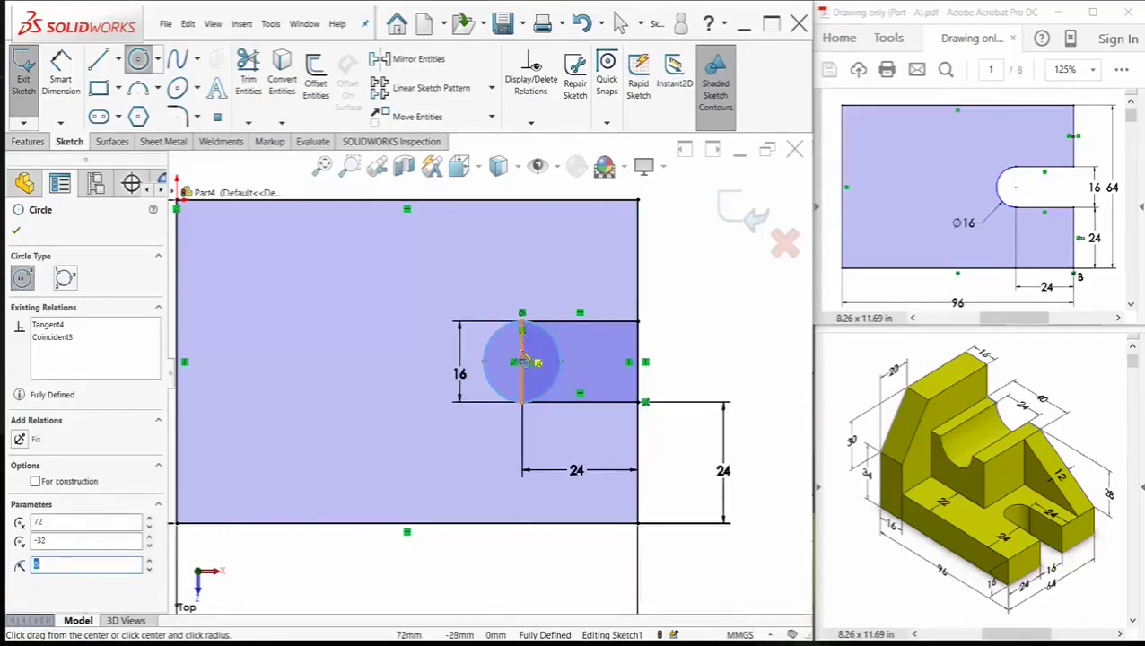
pyautogui.click(46, 564)
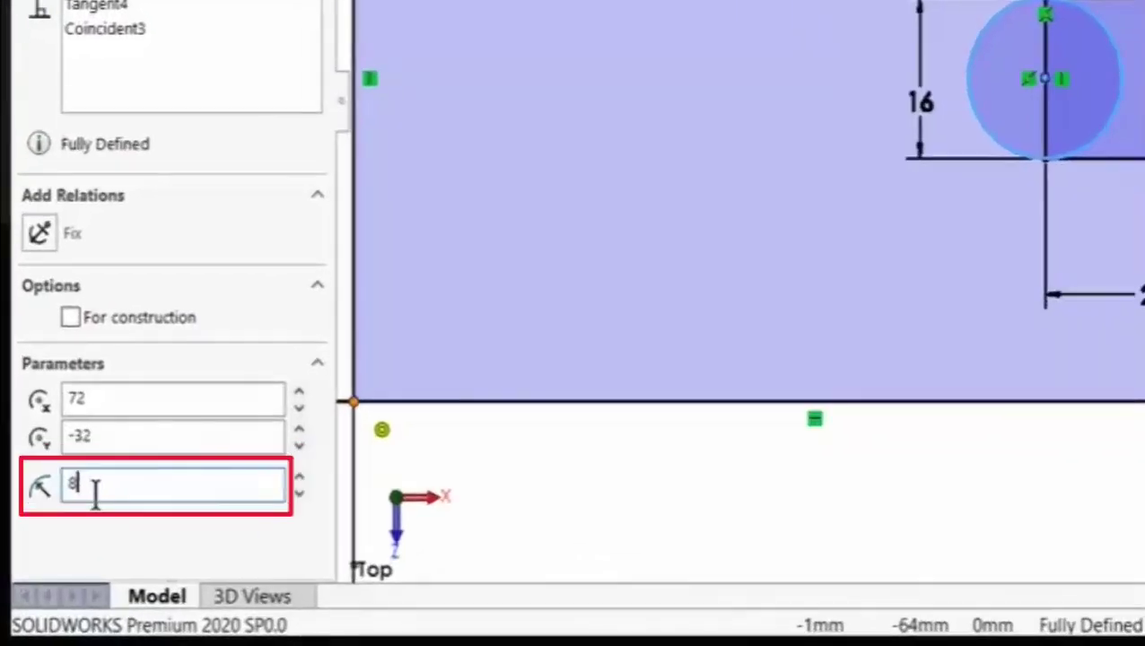
pyautogui.doubleClick(94, 489)
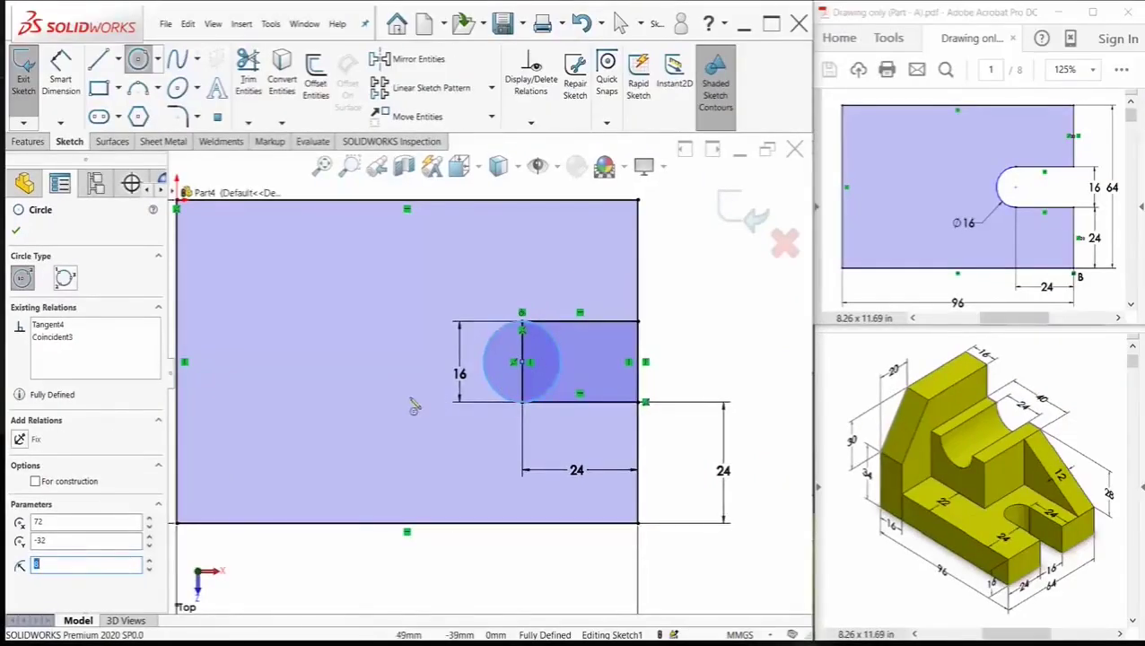
pyautogui.press('Escape')
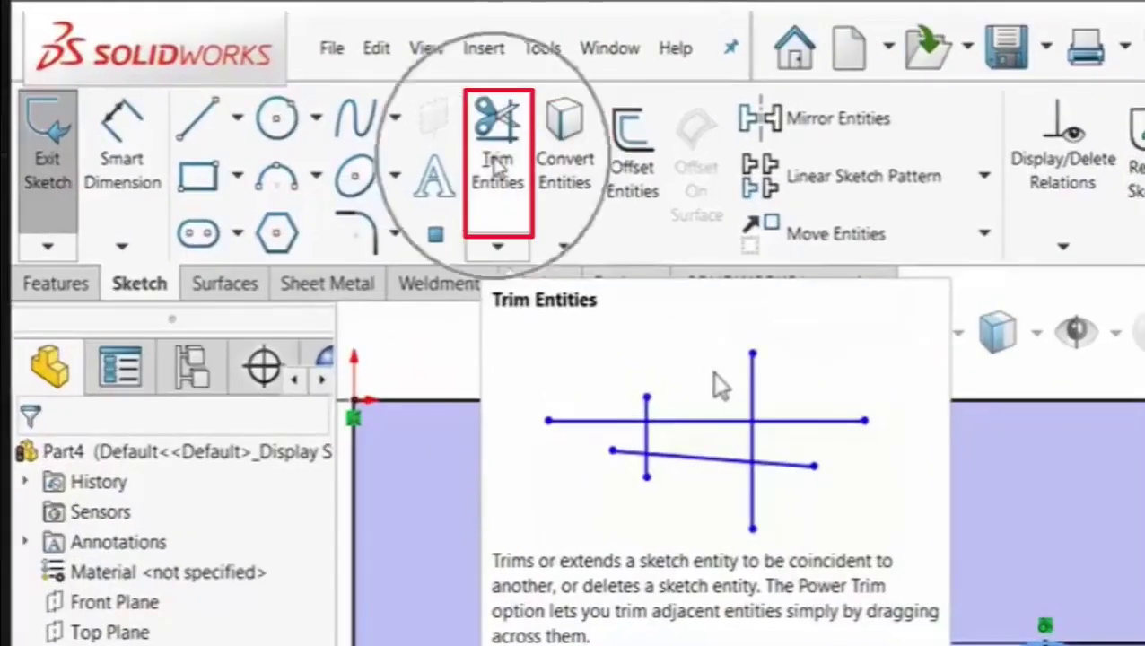
# - Trim the edge crossing the slot and the circle's right half to form the round-ended 16 mm slot
pyautogui.click(498, 168)
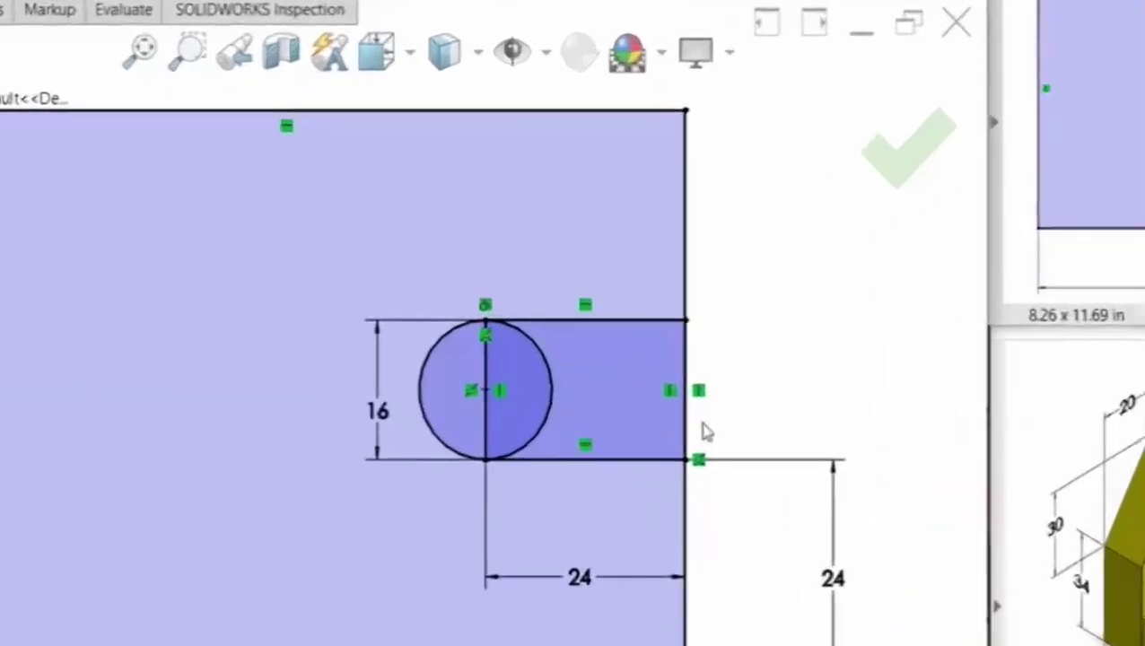
pyautogui.moveTo(647, 385); pyautogui.dragTo(625, 384)
pyautogui.moveTo(679, 445)
pyautogui.mouseDown()
pyautogui.moveTo(485, 452)
pyautogui.moveTo(460, 441)
pyautogui.moveTo(451, 402)
pyautogui.moveTo(464, 373)
pyautogui.moveTo(542, 371)
pyautogui.mouseUp()
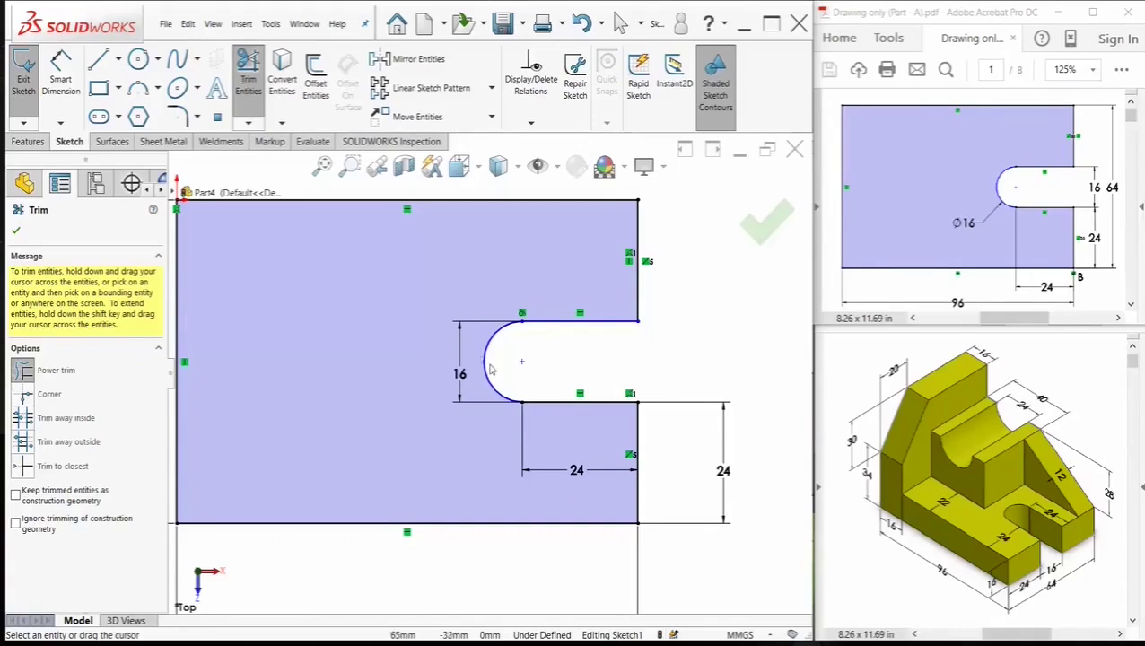
pyautogui.scroll(2, 490, 370)
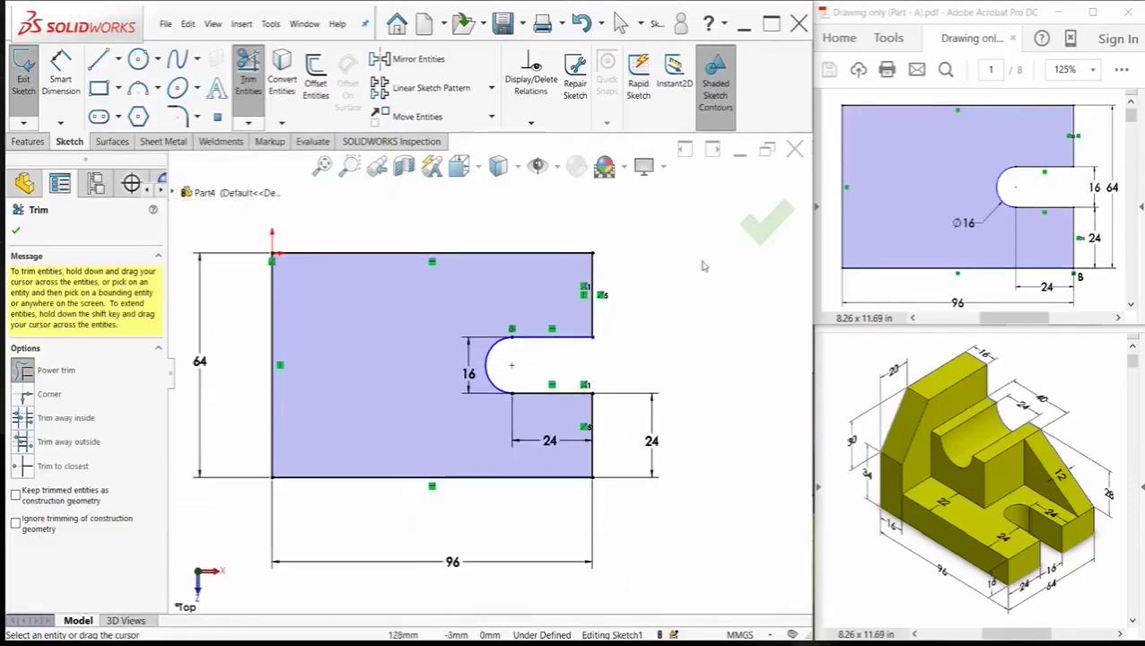
pyautogui.click(759, 228)
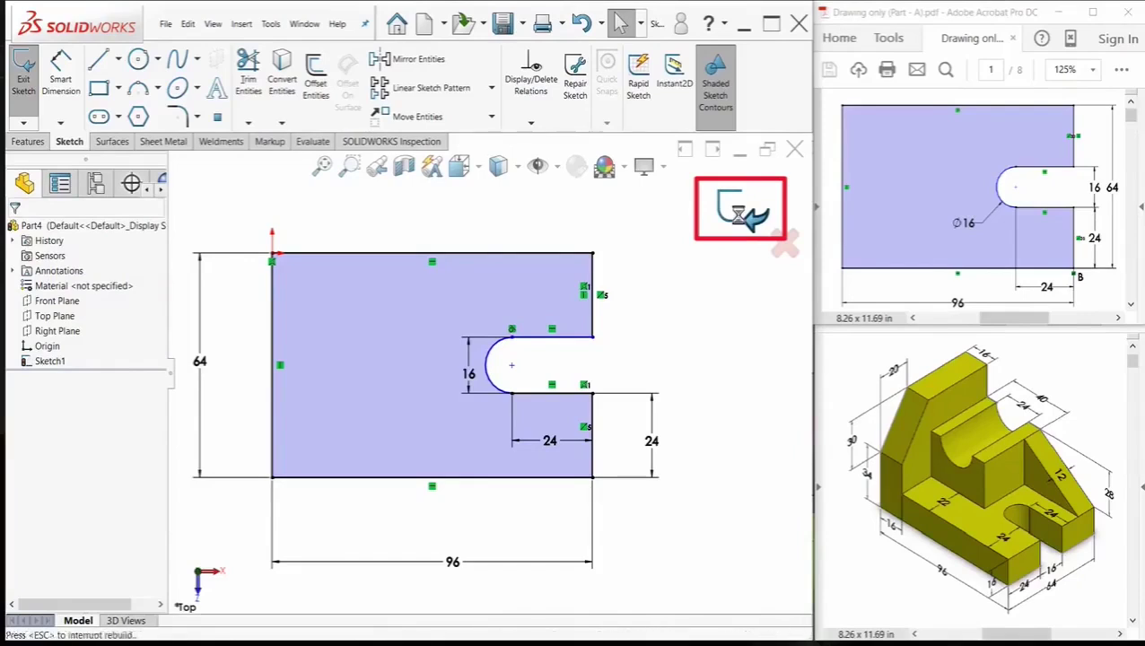
# - Extrude the slotted outline upward to a 16 mm depth as Boss-Extrude1
pyautogui.click(740, 218)
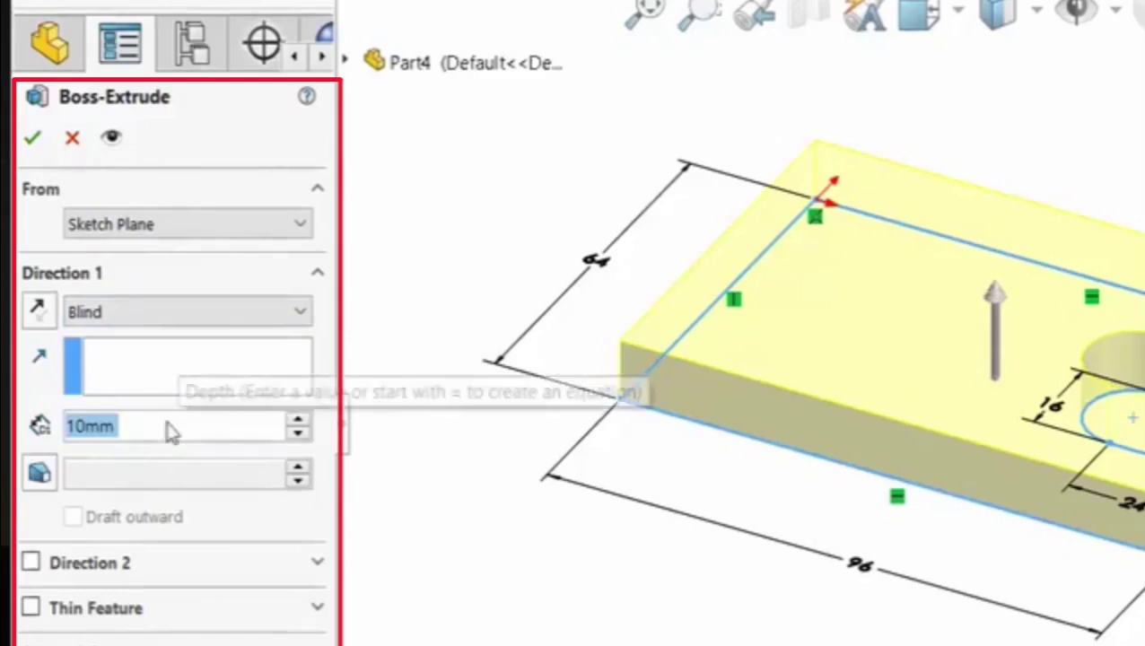
pyautogui.click(39, 311)
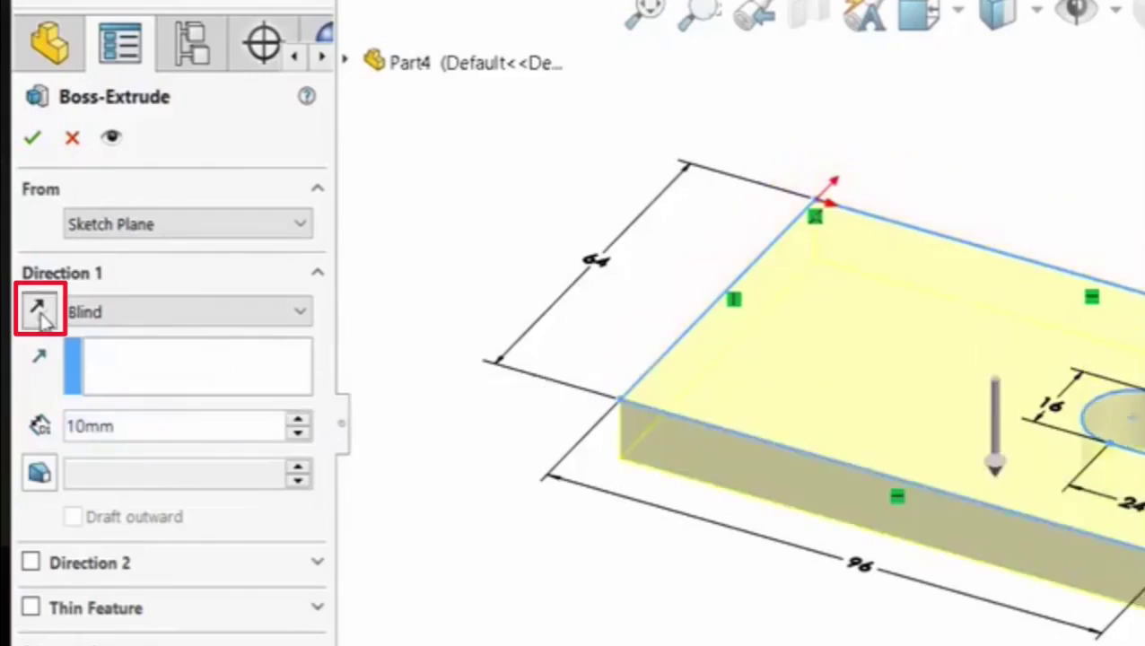
pyautogui.click(40, 317)
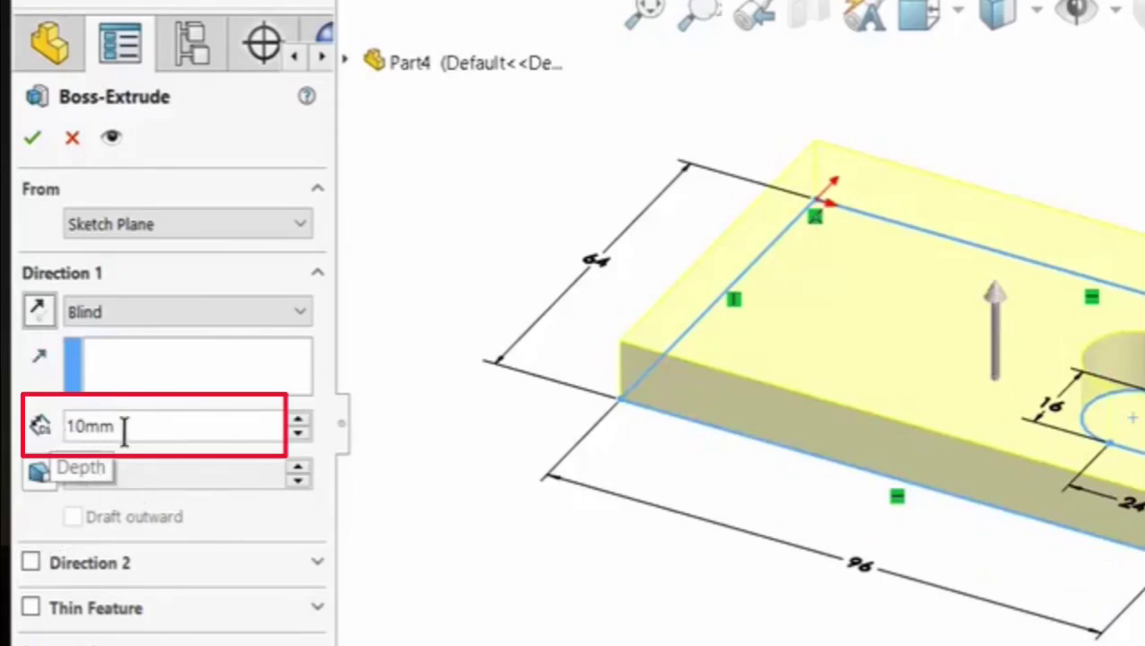
pyautogui.moveTo(144, 428); pyautogui.dragTo(68, 428)
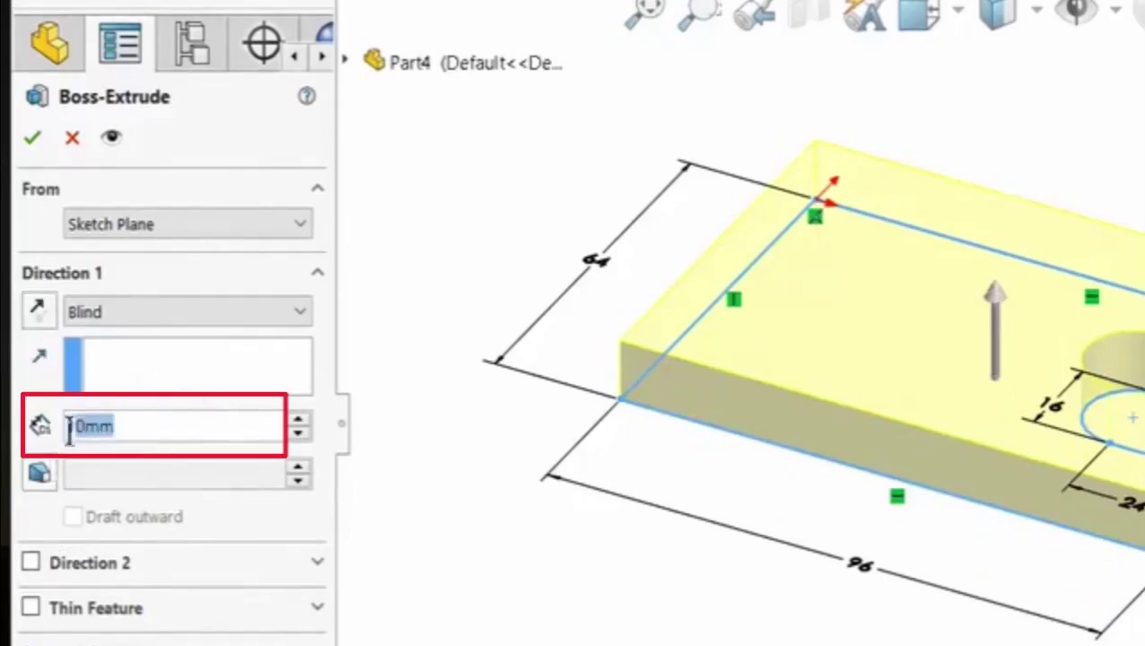
pyautogui.write('16')
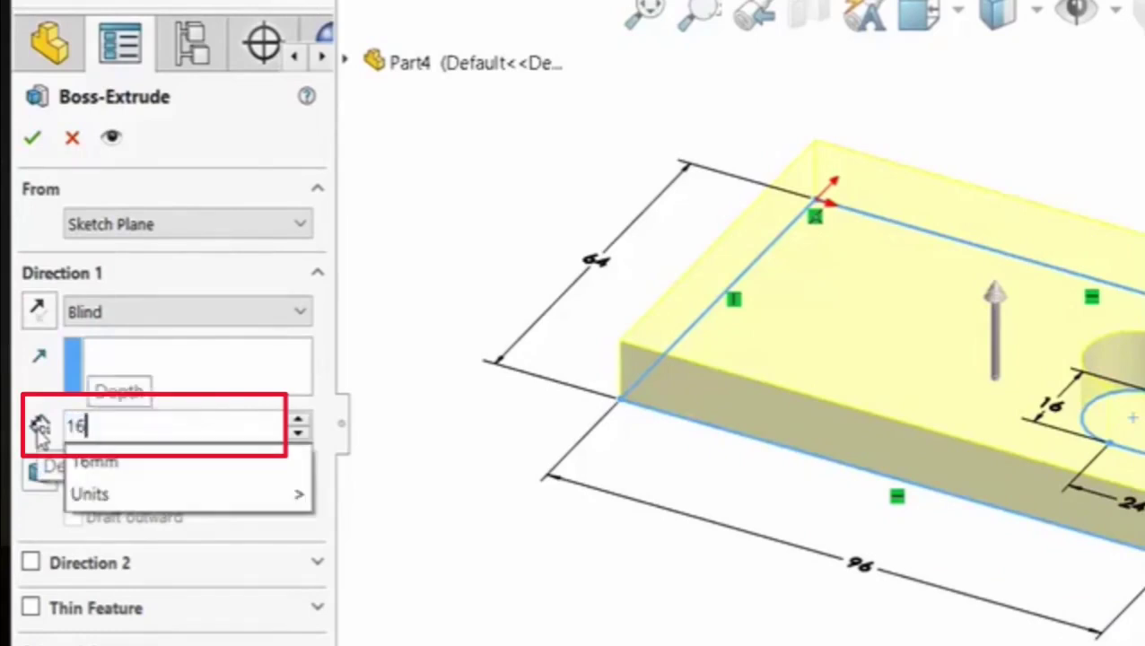
pyautogui.press('Return')
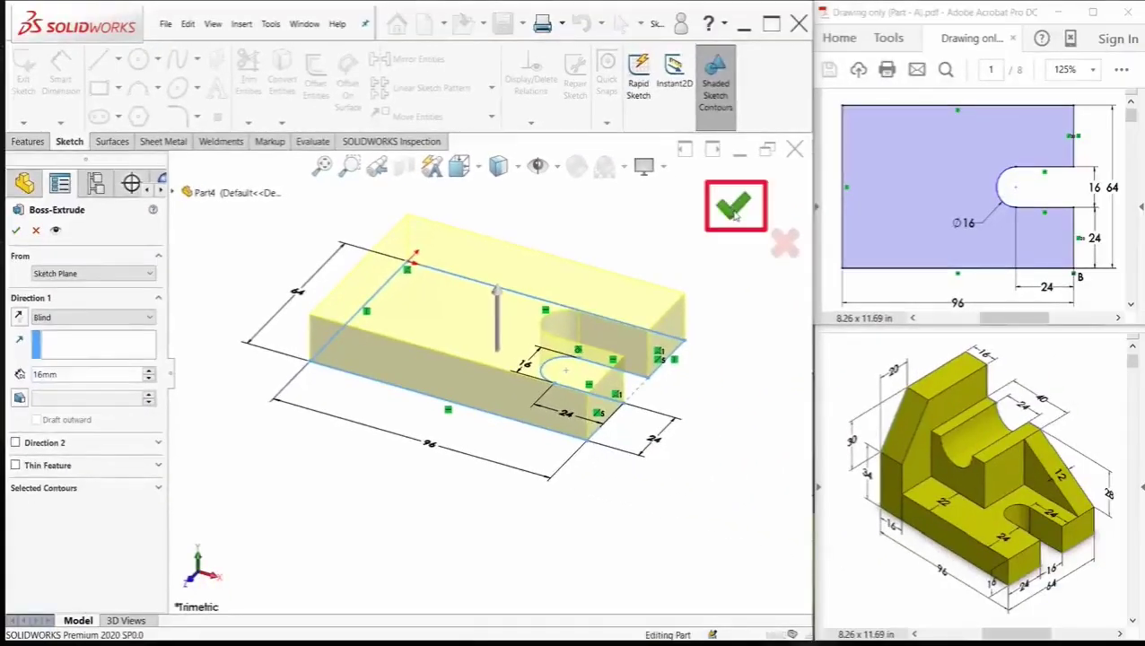
pyautogui.click(1099, 146)
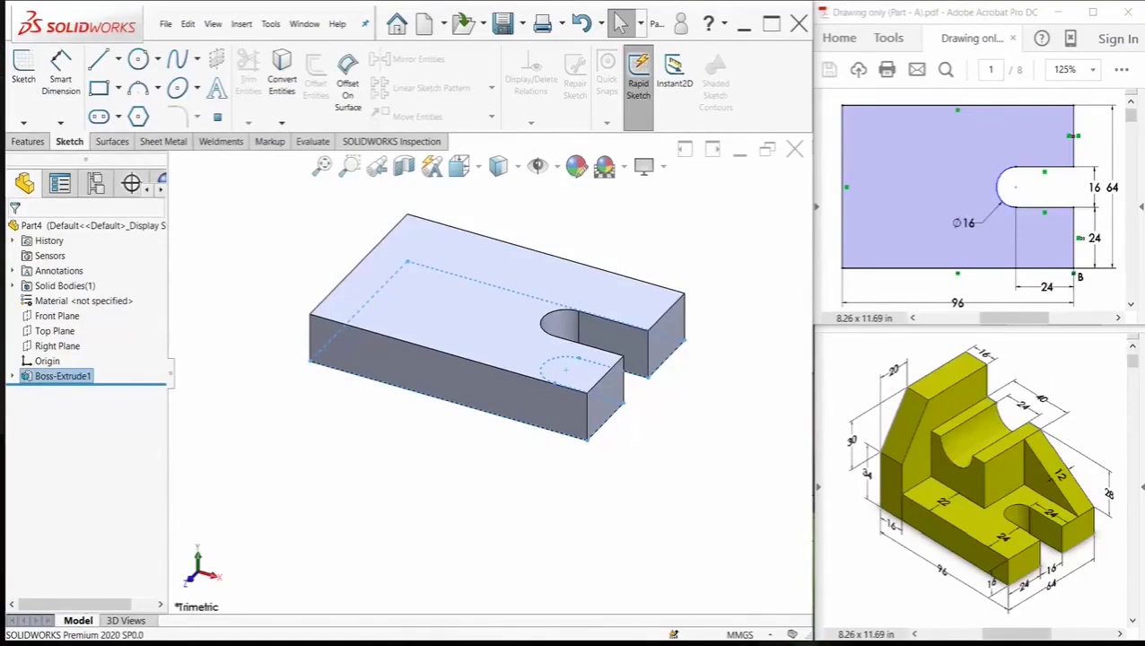
# - Show the Part - A drawing page with the chamfered wall's 20, 30 and 34 dimensions
pyautogui.scroll(-5, 978, 197)
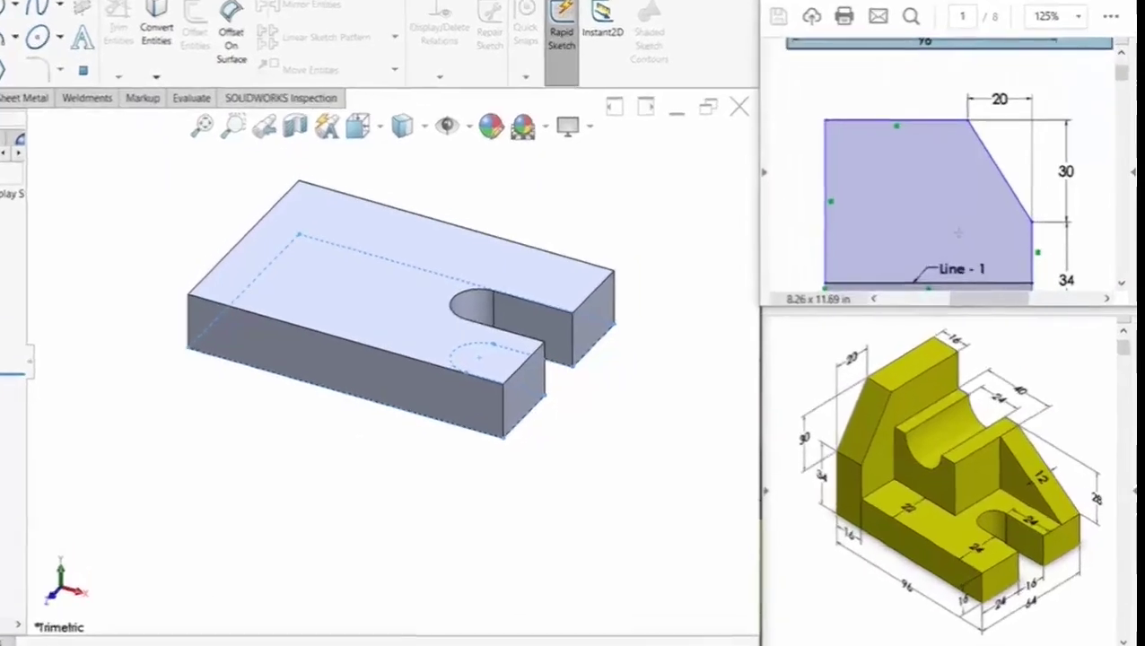
pyautogui.scroll(-1, 906, 143)
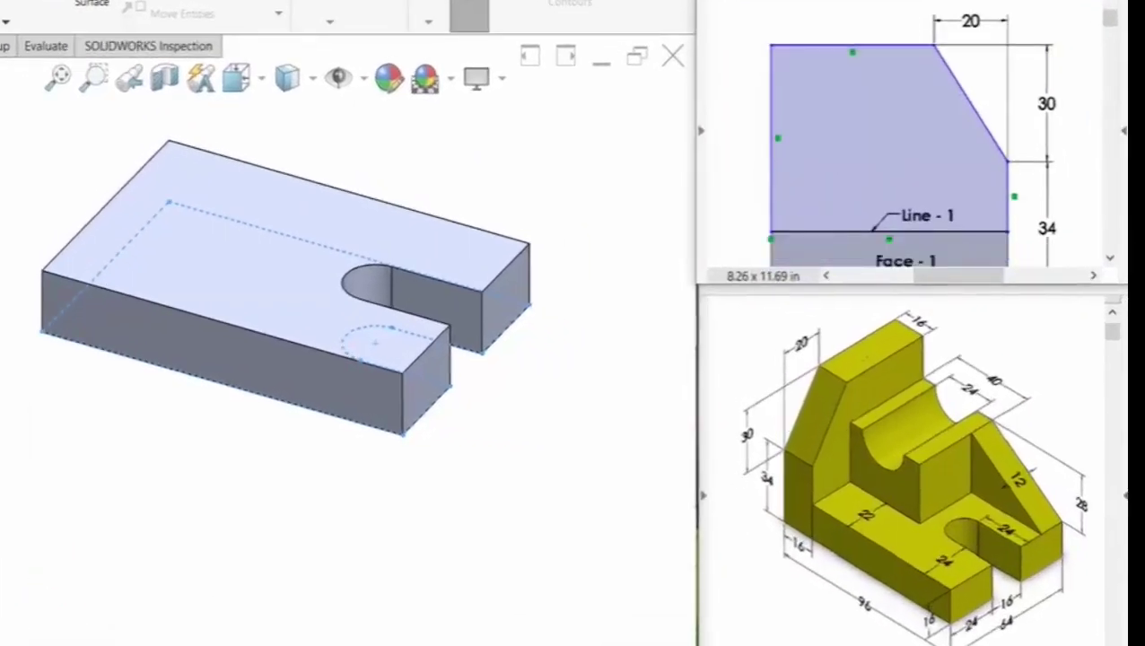
pyautogui.click(810, 343)
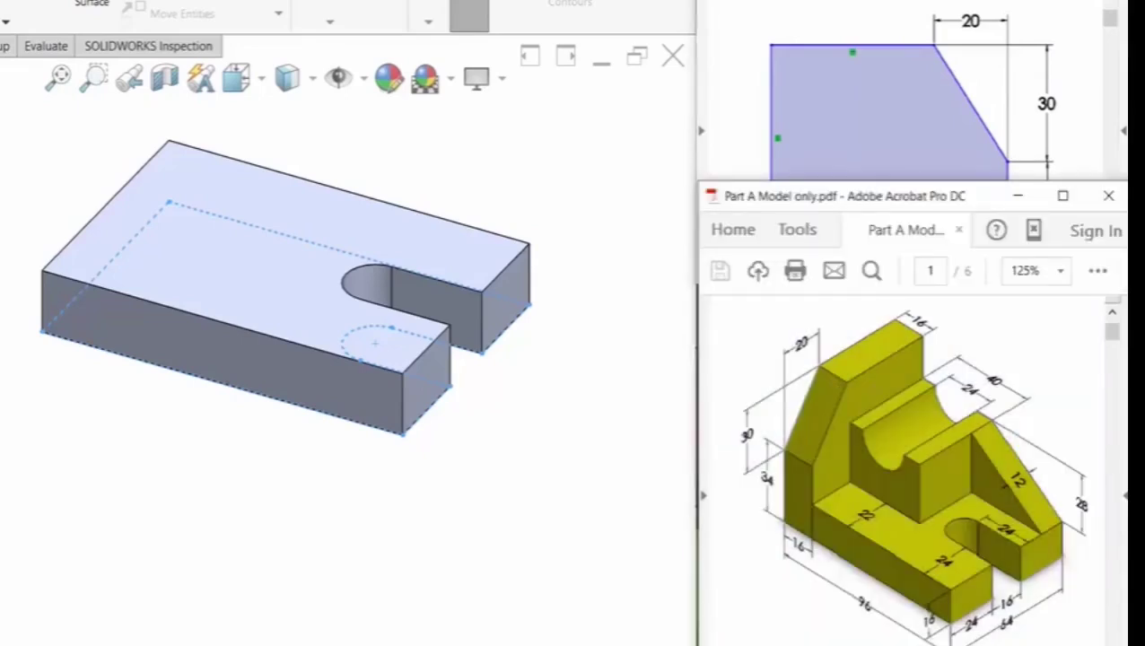
pyautogui.click(796, 109)
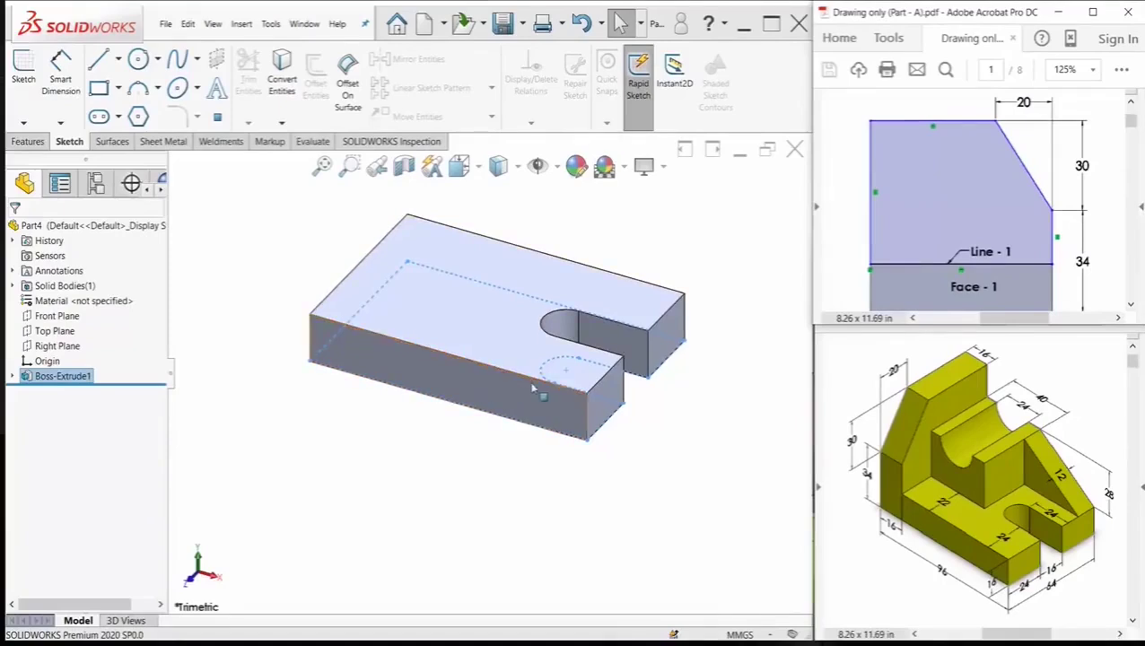
# - Select the base plate's long side face and set the view Normal To it
pyautogui.click(598, 413)
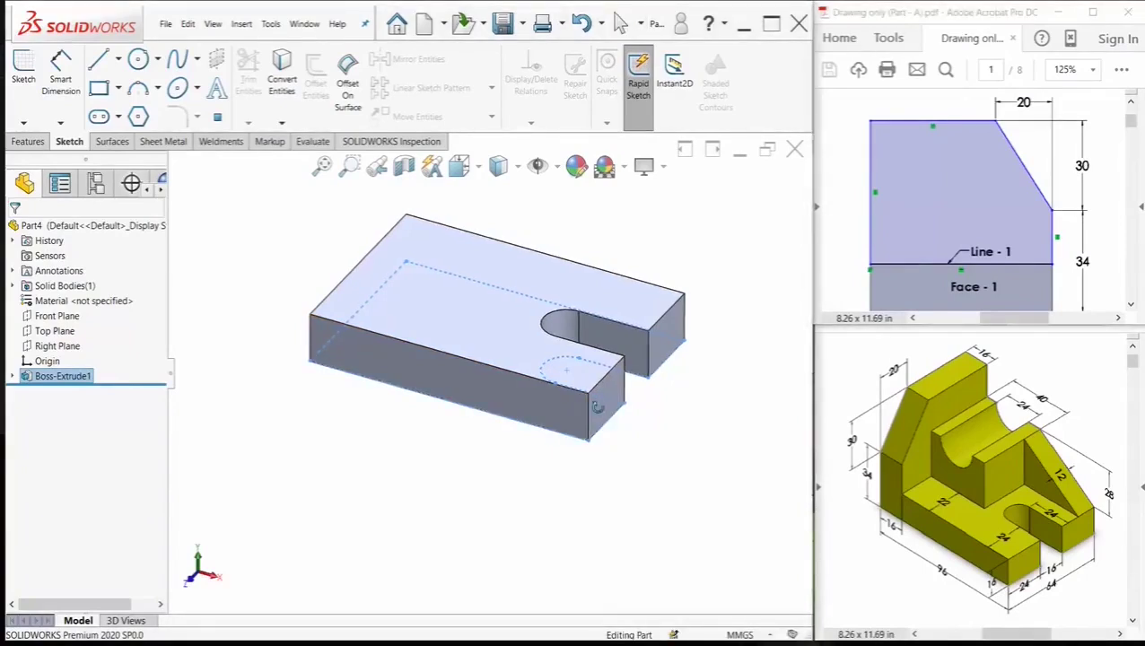
pyautogui.moveTo(601, 404); pyautogui.dragTo(319, 557, button='middle')
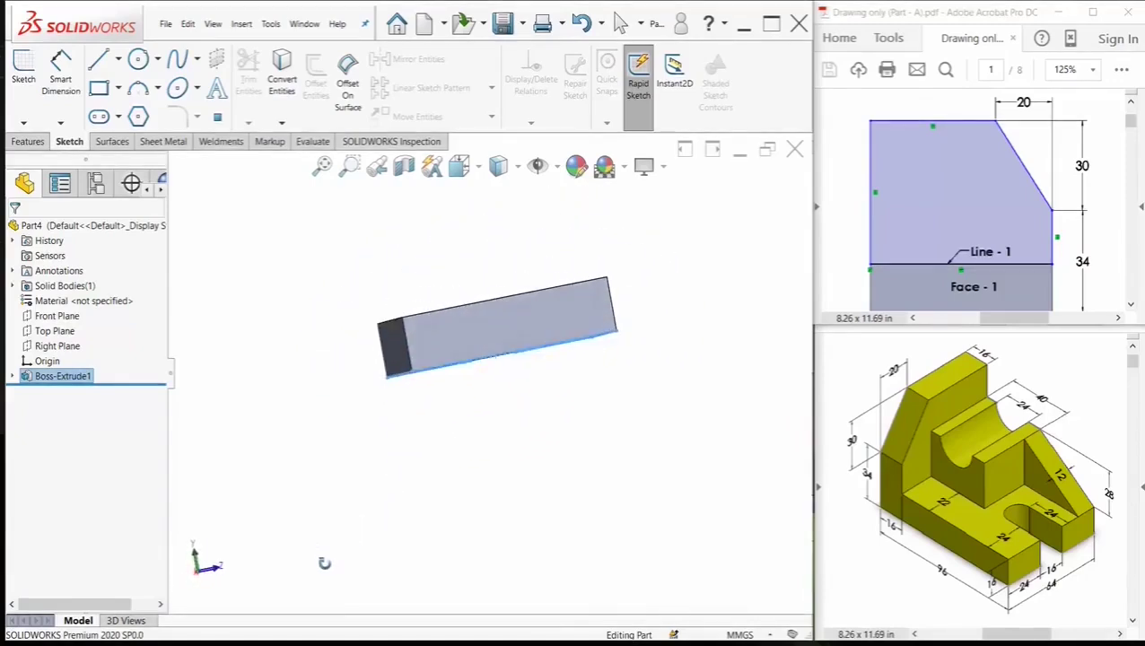
pyautogui.click(496, 338)
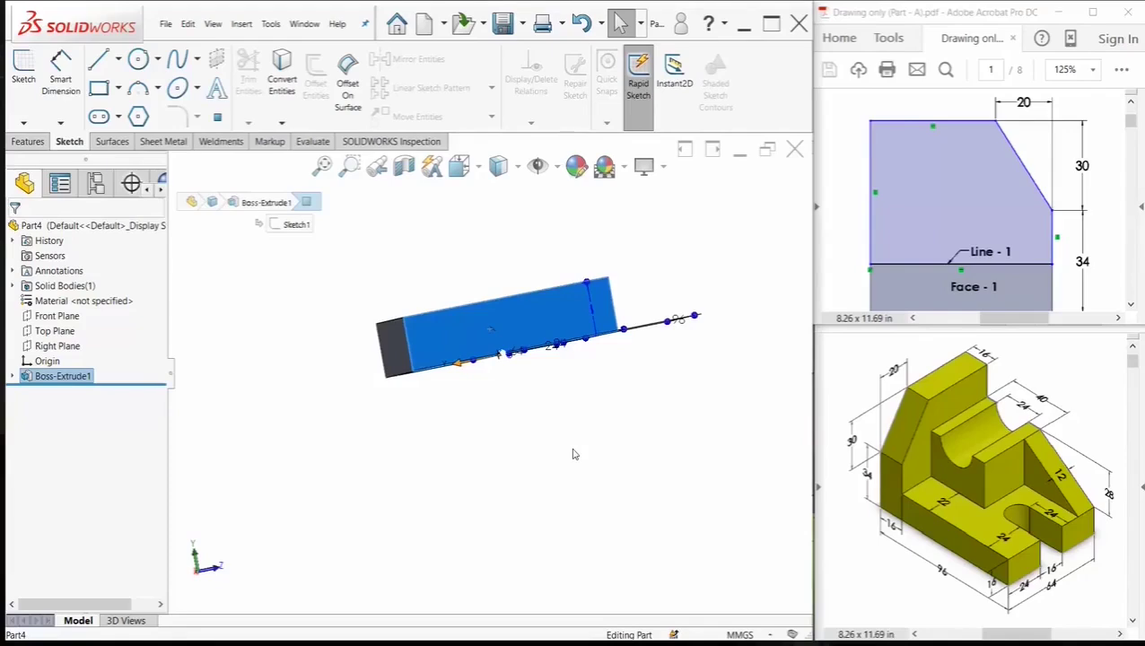
pyautogui.press('space')
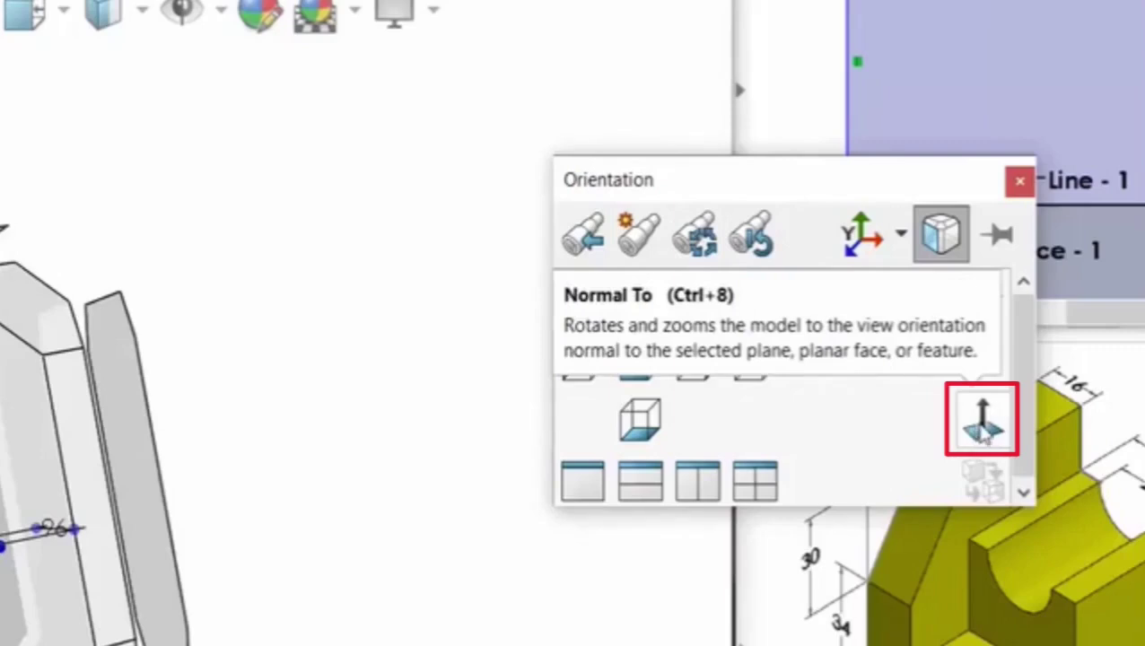
pyautogui.click(982, 426)
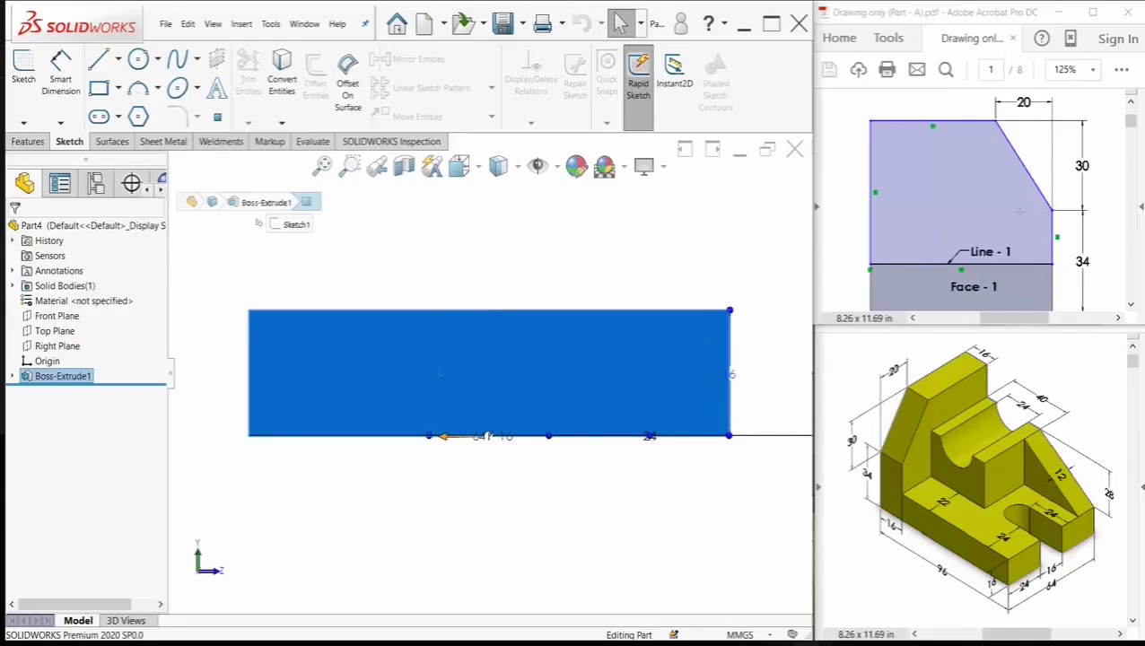
pyautogui.click(985, 238)
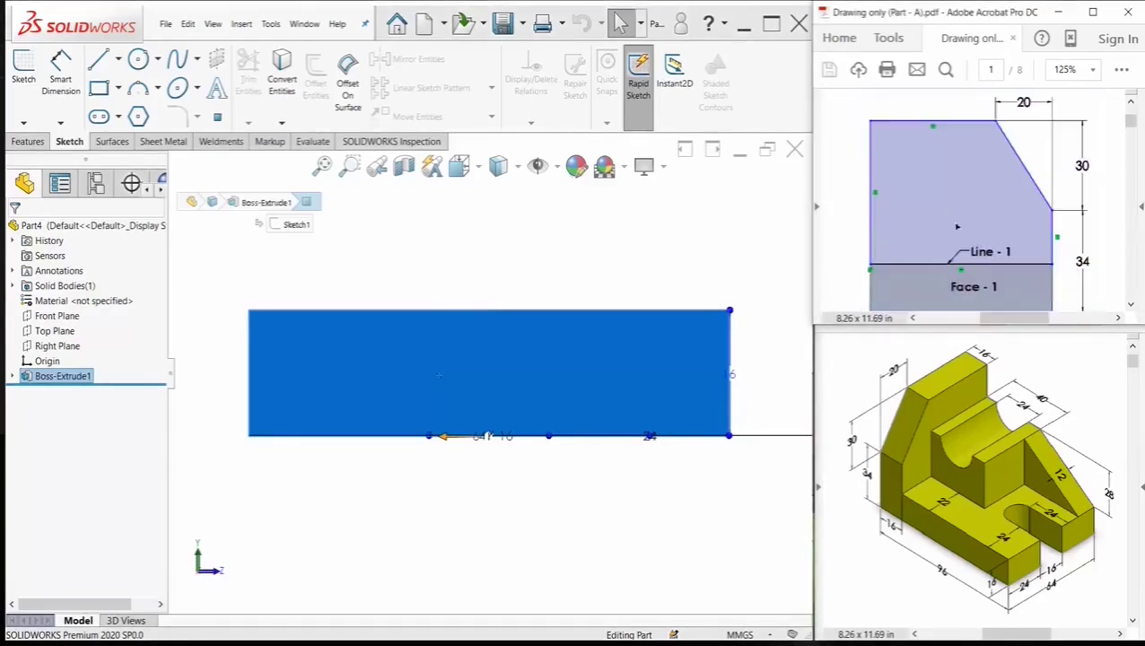
# - Start a sketch on the side face and draw a corner rectangle above the base plate
pyautogui.click(29, 142)
pyautogui.click(31, 83)
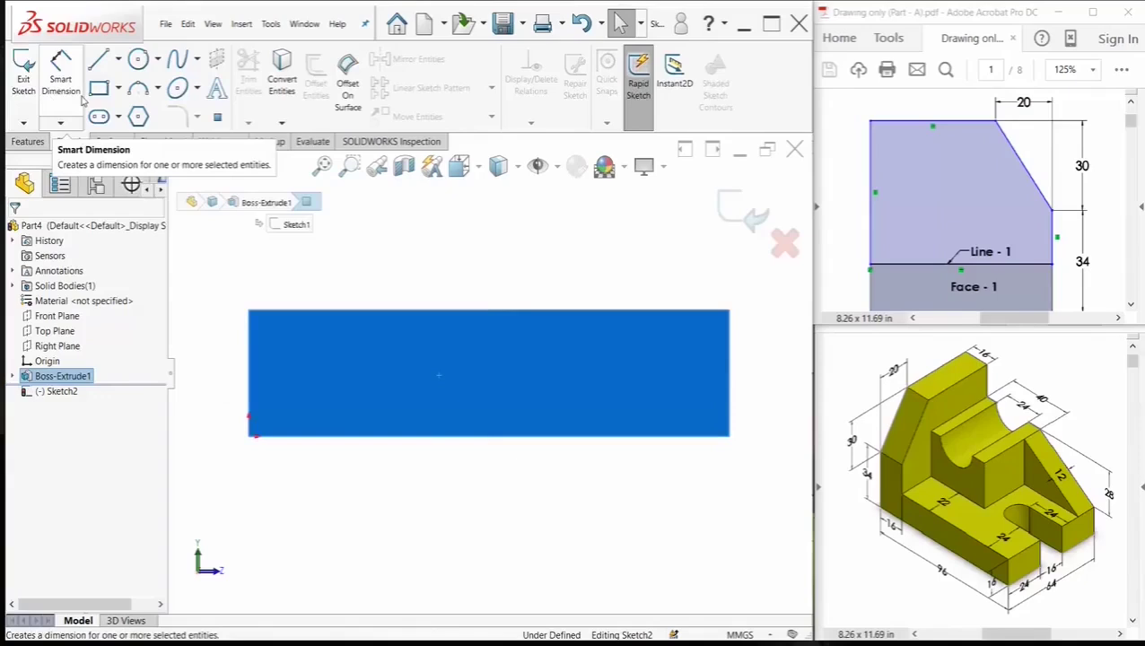
pyautogui.click(99, 87)
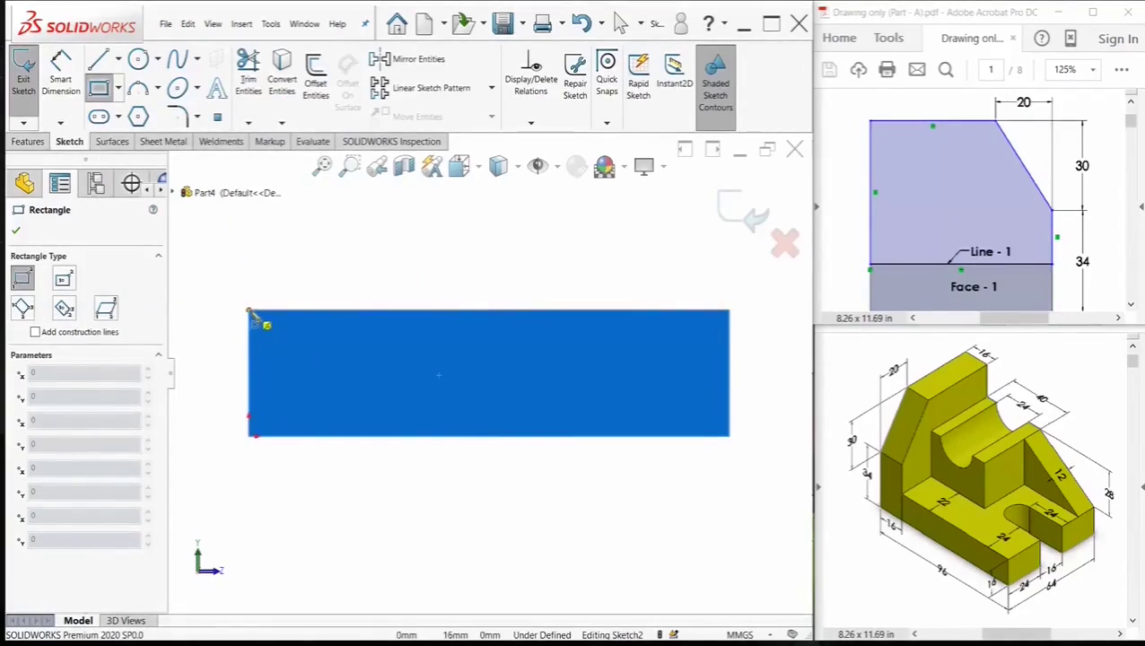
pyautogui.click(249, 312)
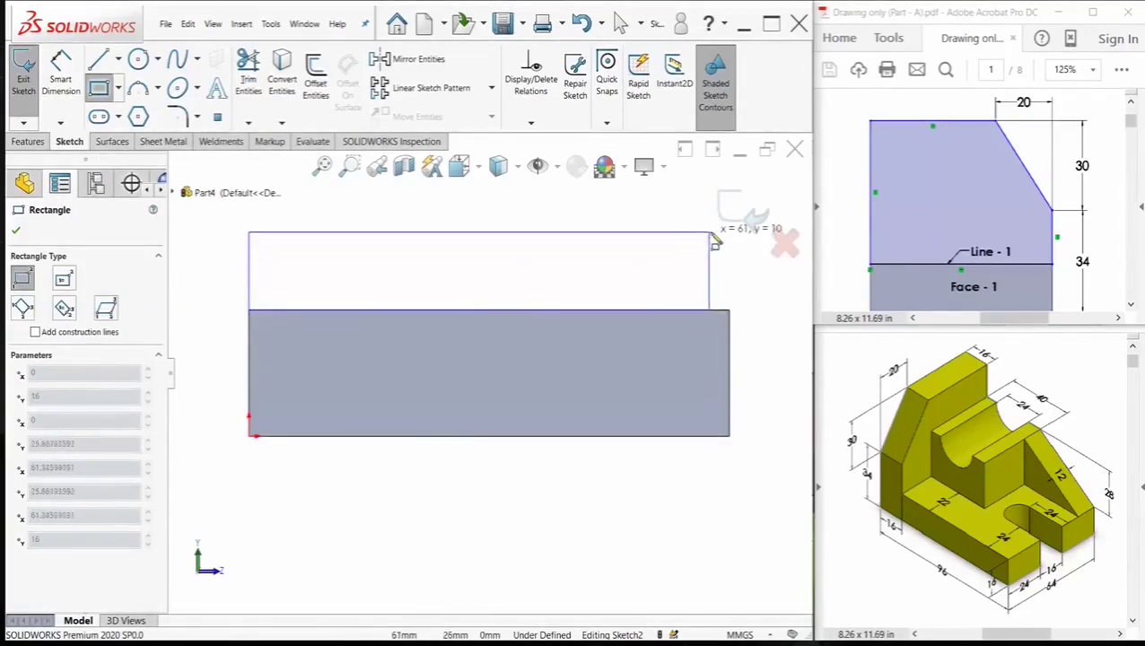
pyautogui.scroll(-3, 713, 244)
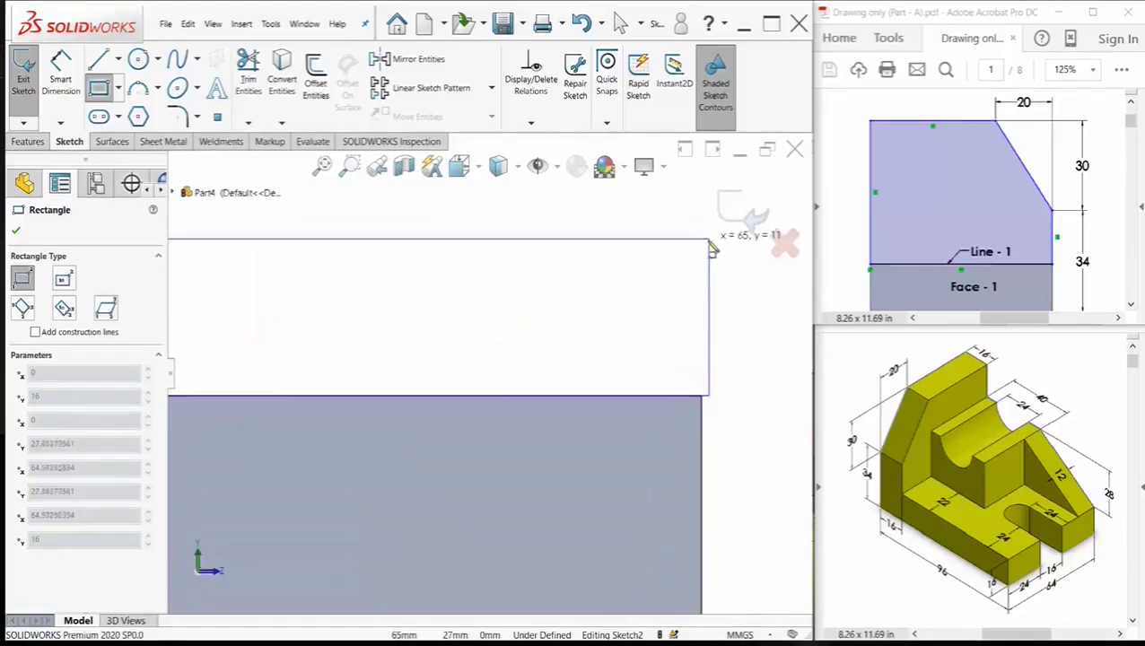
pyautogui.scroll(3, 708, 249)
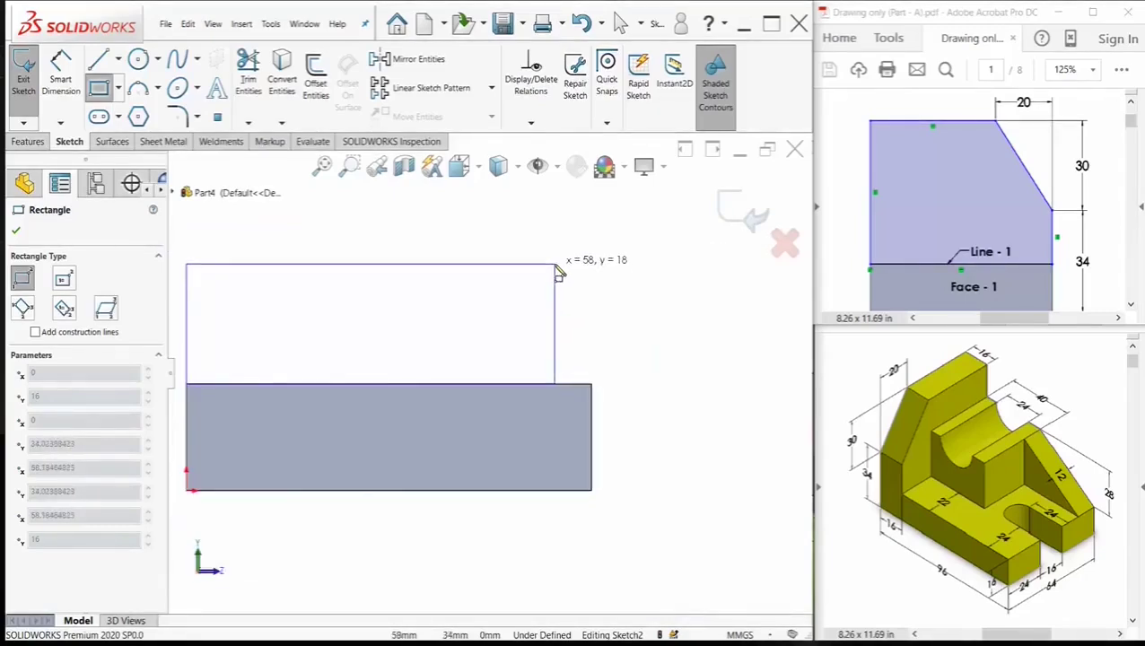
pyautogui.scroll(2, 556, 270)
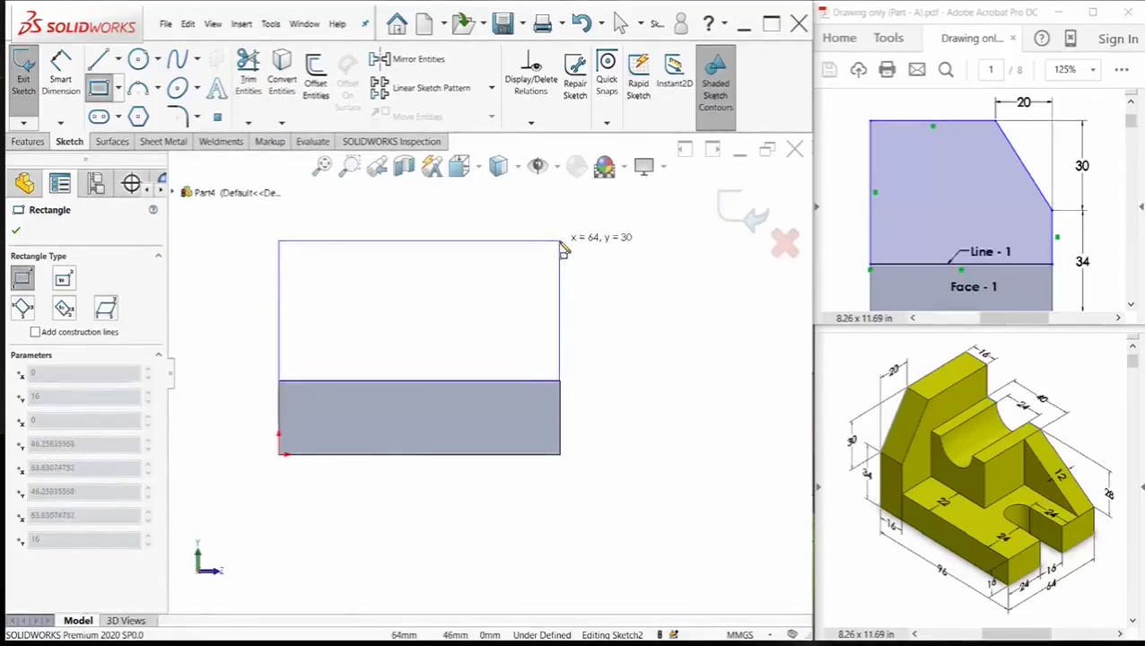
pyautogui.click(559, 242)
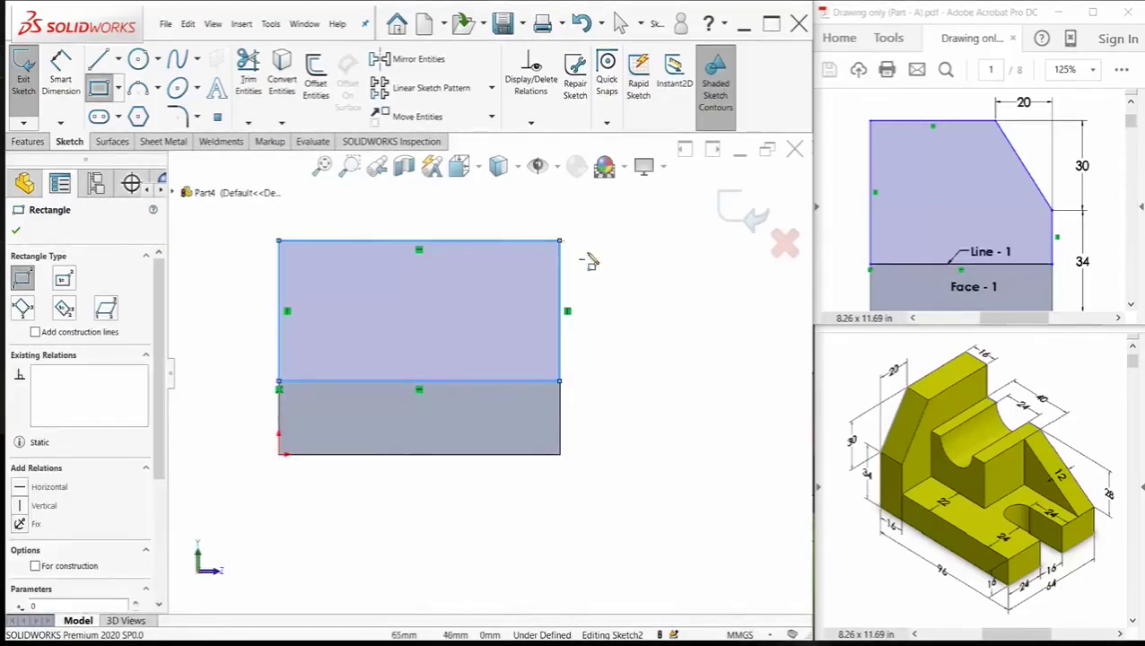
# - Dimension the rectangle's width and height to 64 mm each
pyautogui.click(61, 80)
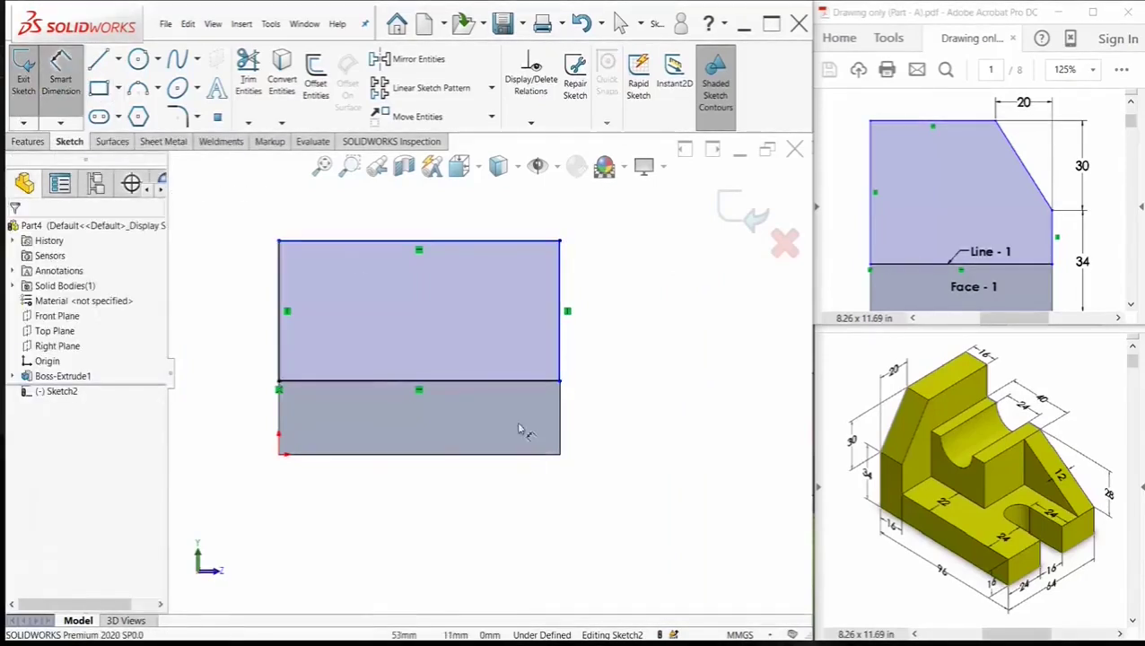
pyautogui.click(470, 383)
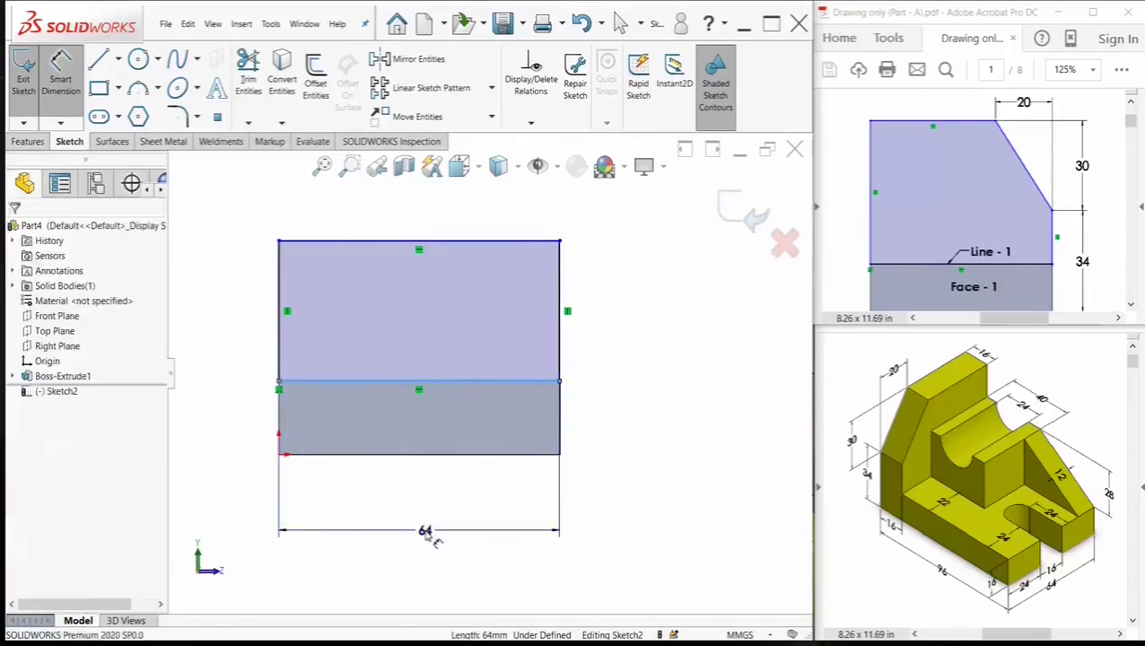
pyautogui.click(431, 536)
pyautogui.write('6')
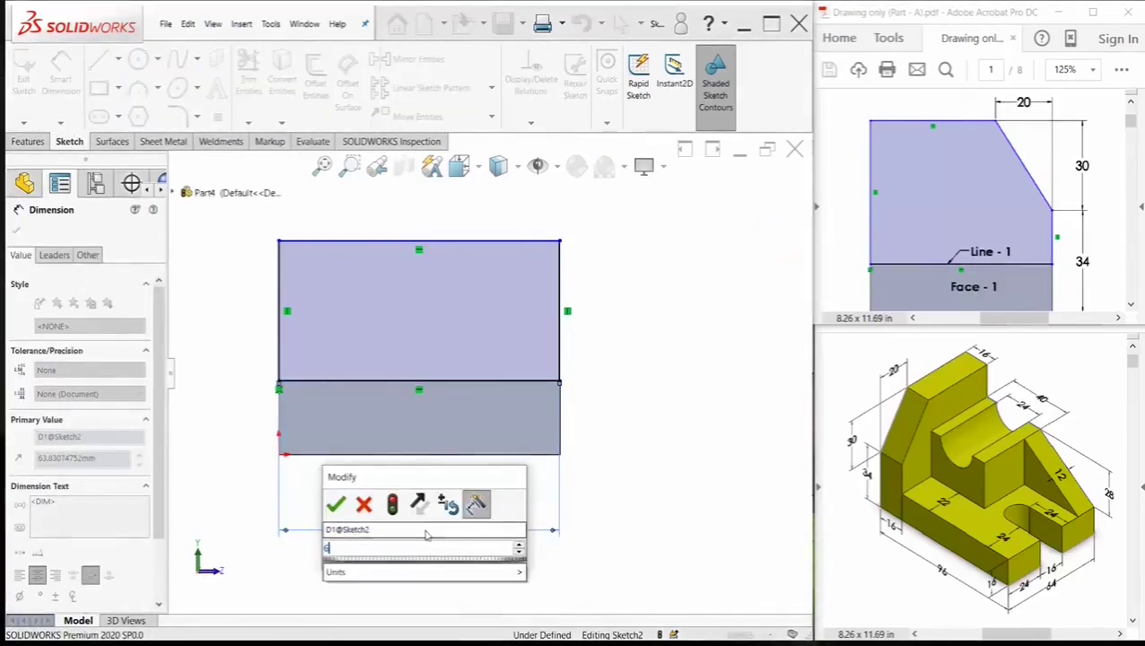
pyautogui.write('4')
pyautogui.press('Return')
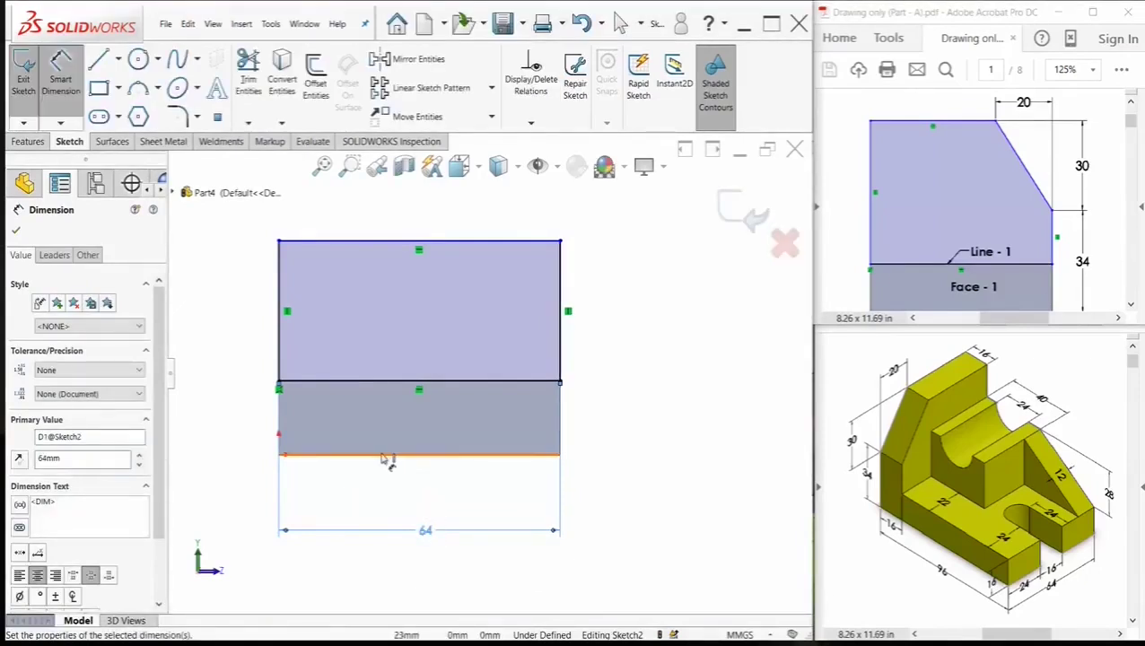
pyautogui.click(365, 241)
pyautogui.click(248, 318)
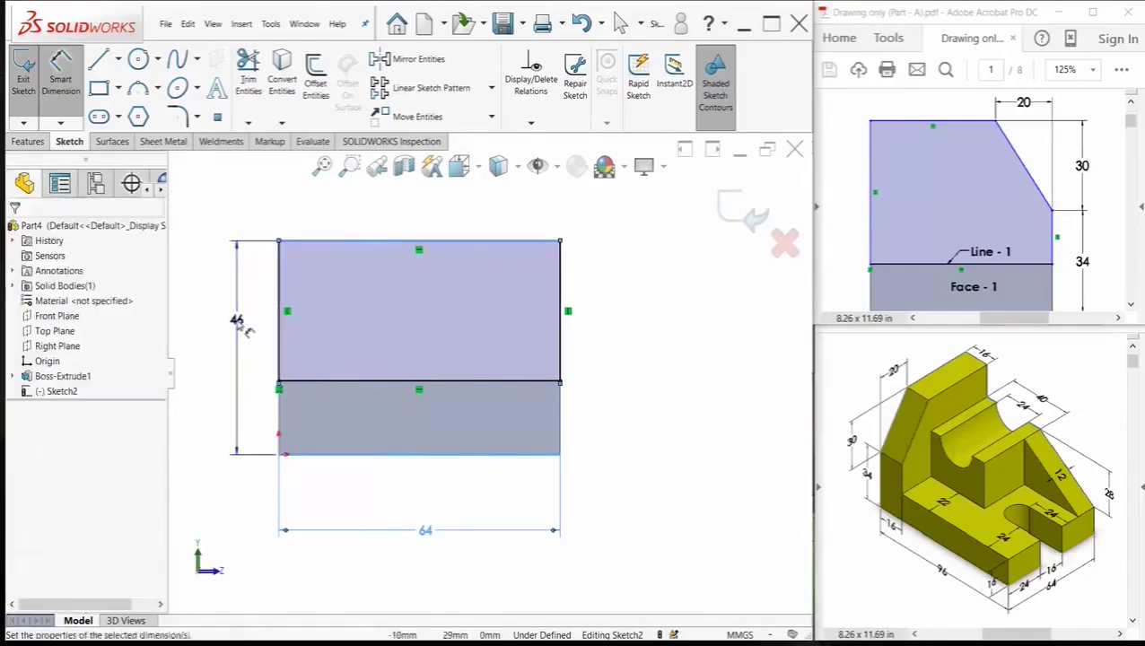
pyautogui.write('64')
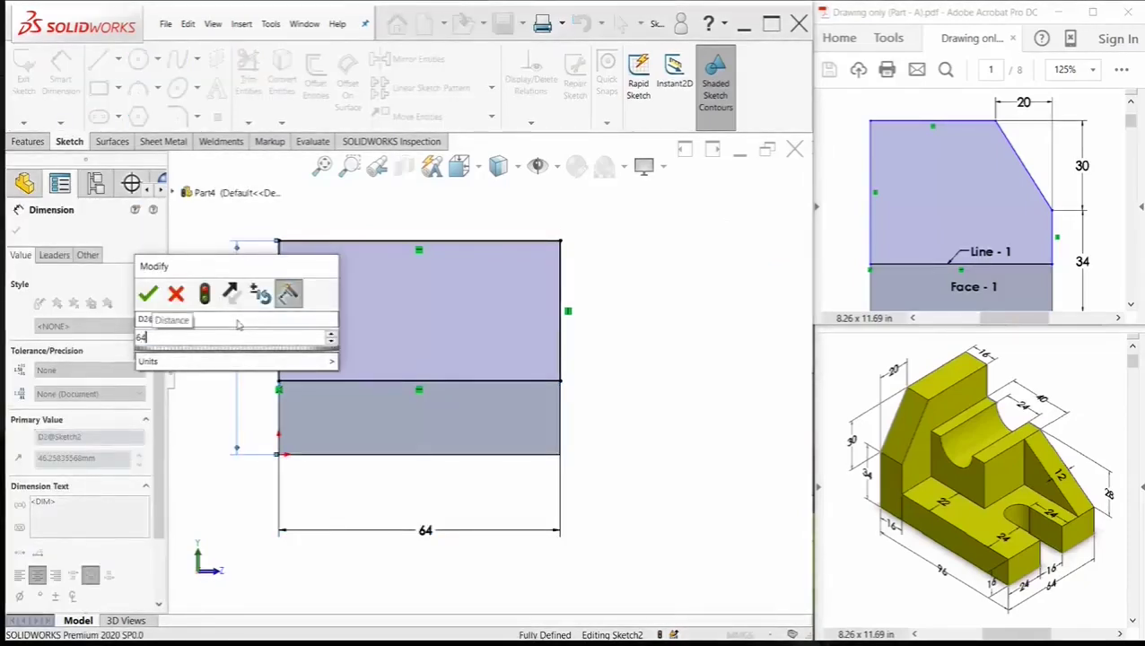
pyautogui.press('Return')
pyautogui.press('f')
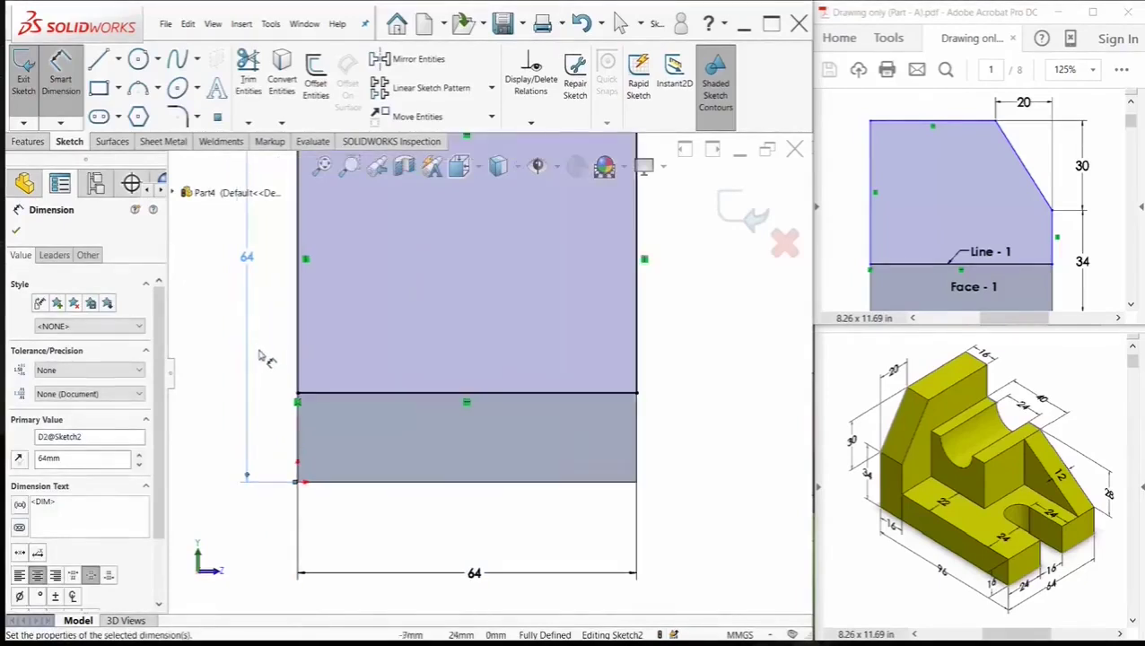
pyautogui.scroll(-2, 619, 232)
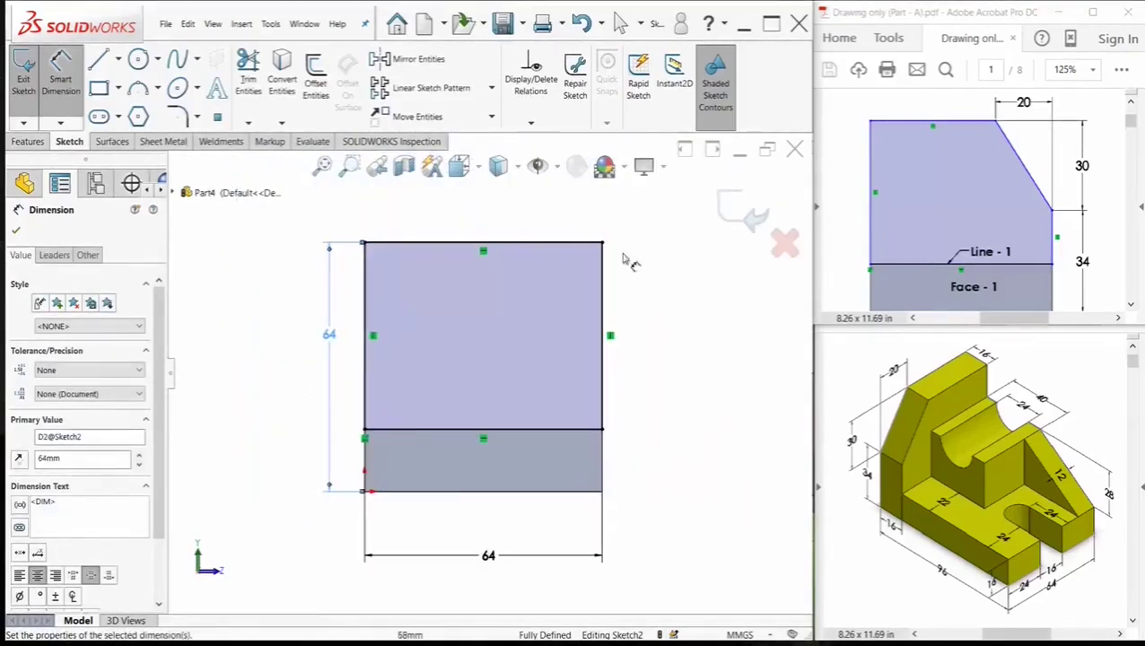
# - Draw a diagonal chamfer line from the square's top edge to its right edge
pyautogui.click(101, 63)
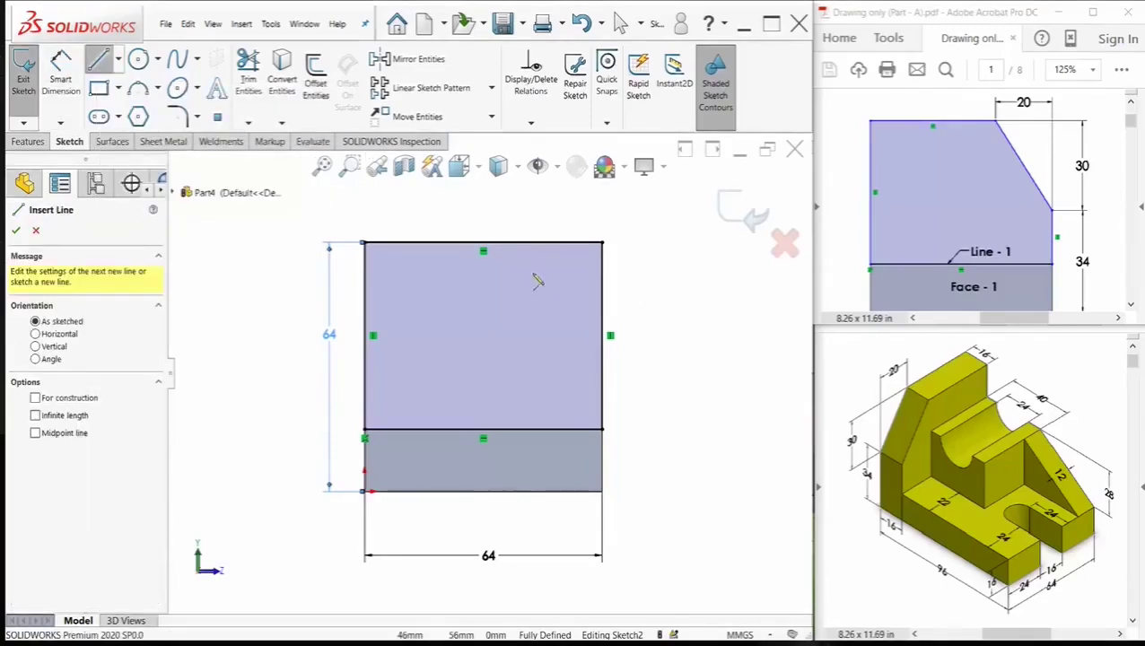
pyautogui.click(518, 244)
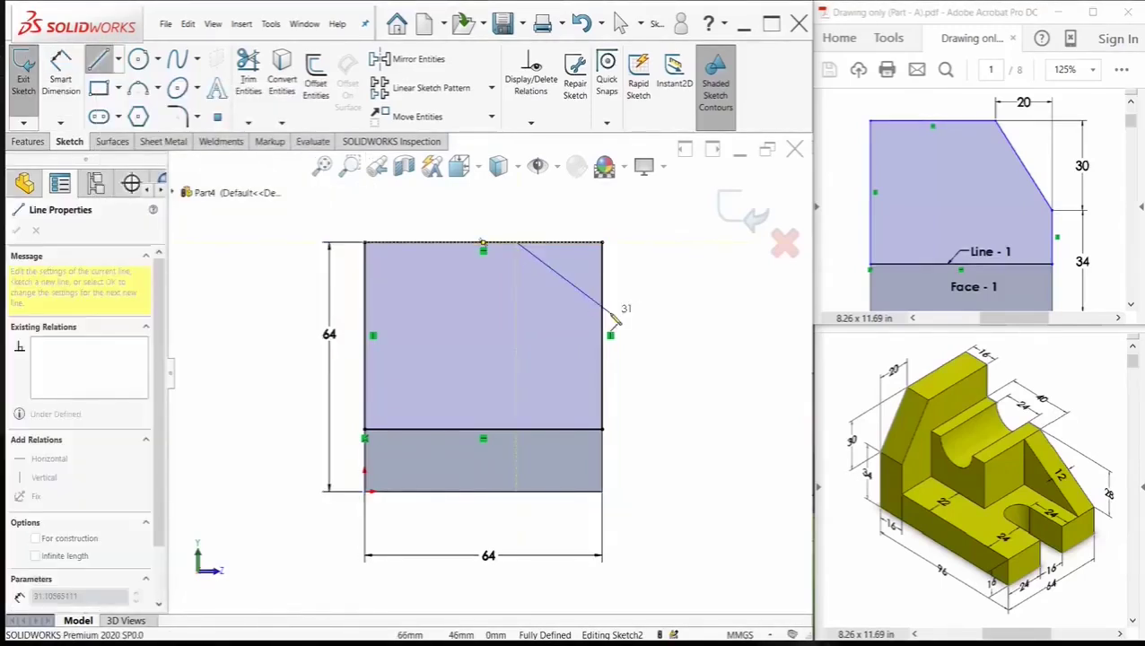
pyautogui.click(601, 313)
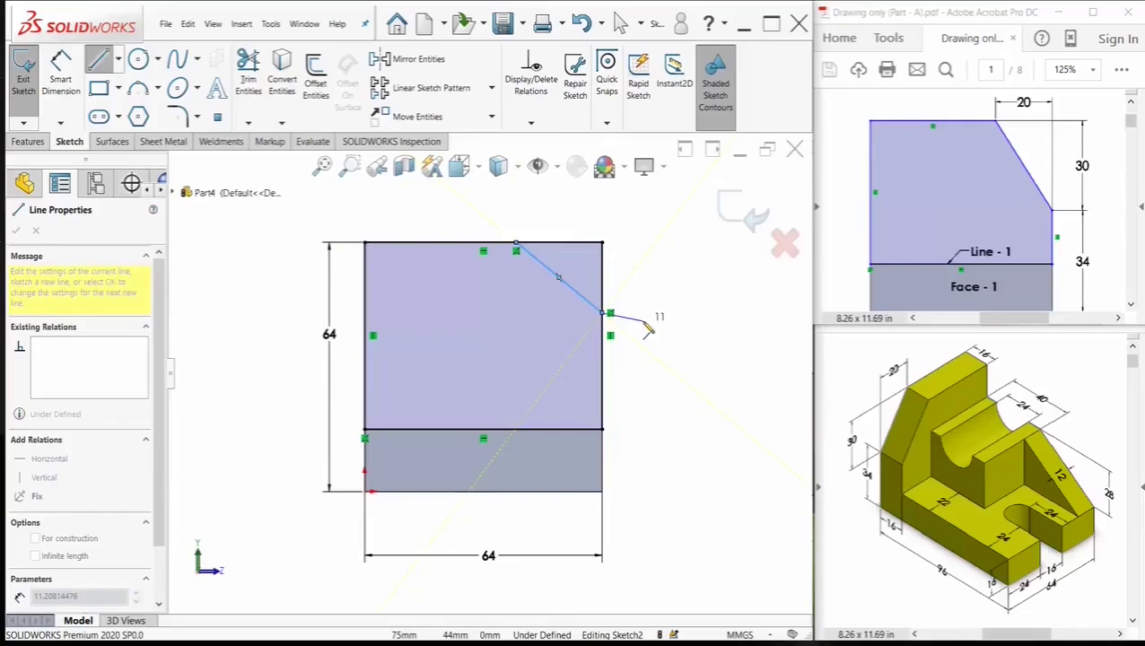
pyautogui.press('Escape')
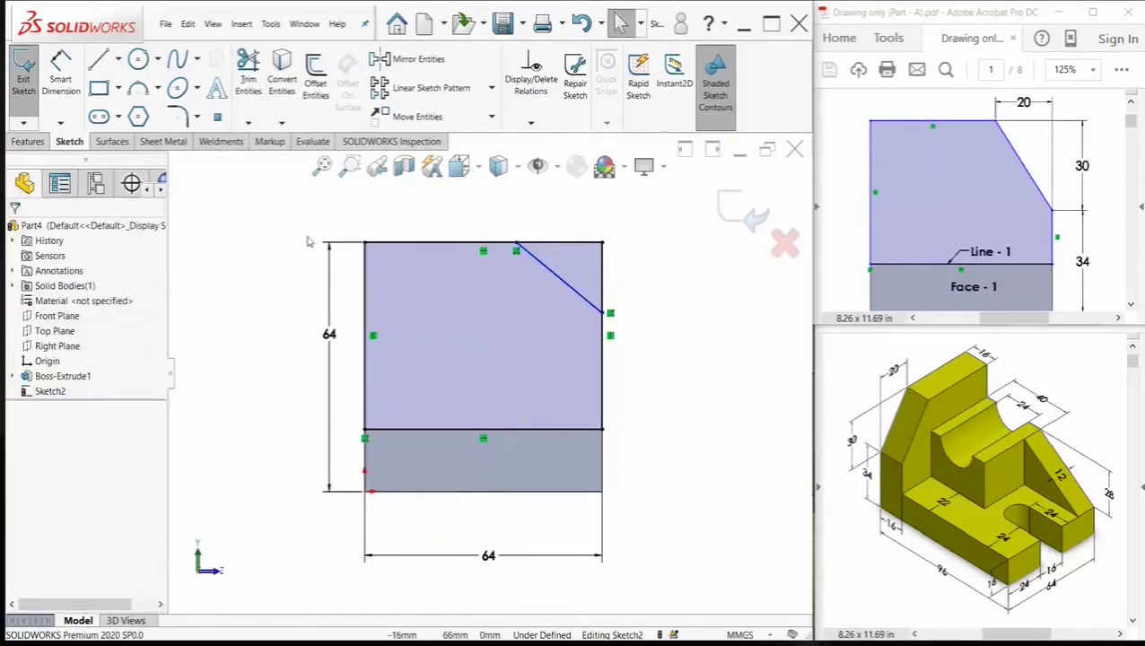
# - Dimension the chamfer to end 34 mm up and start 20 mm from the right corner
pyautogui.click(71, 88)
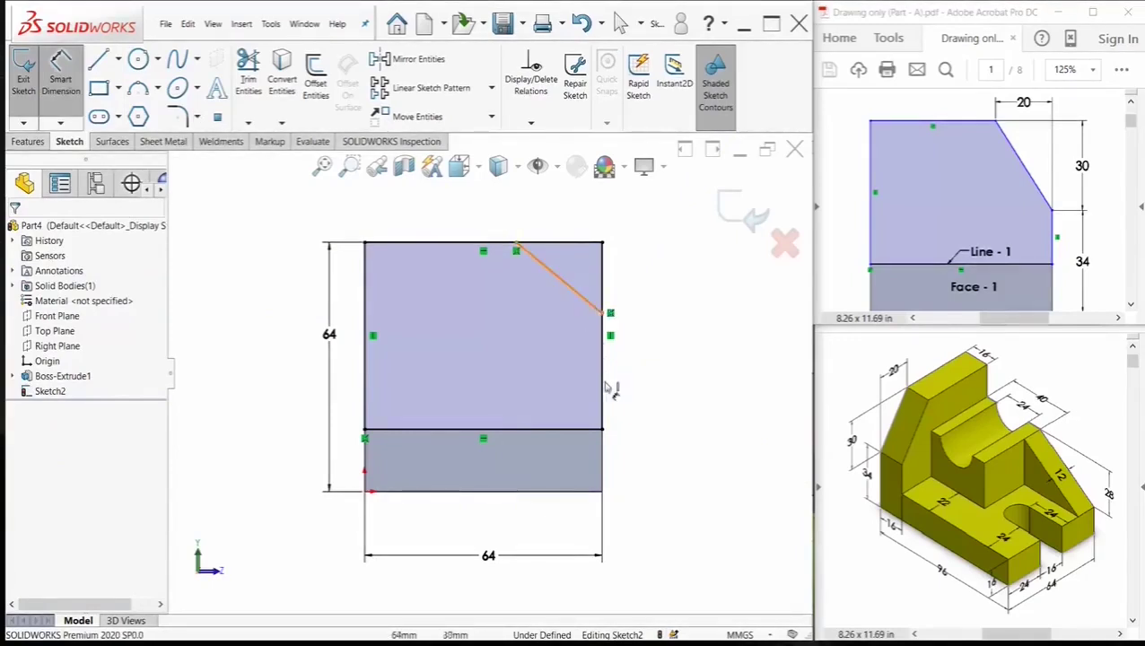
pyautogui.click(587, 493)
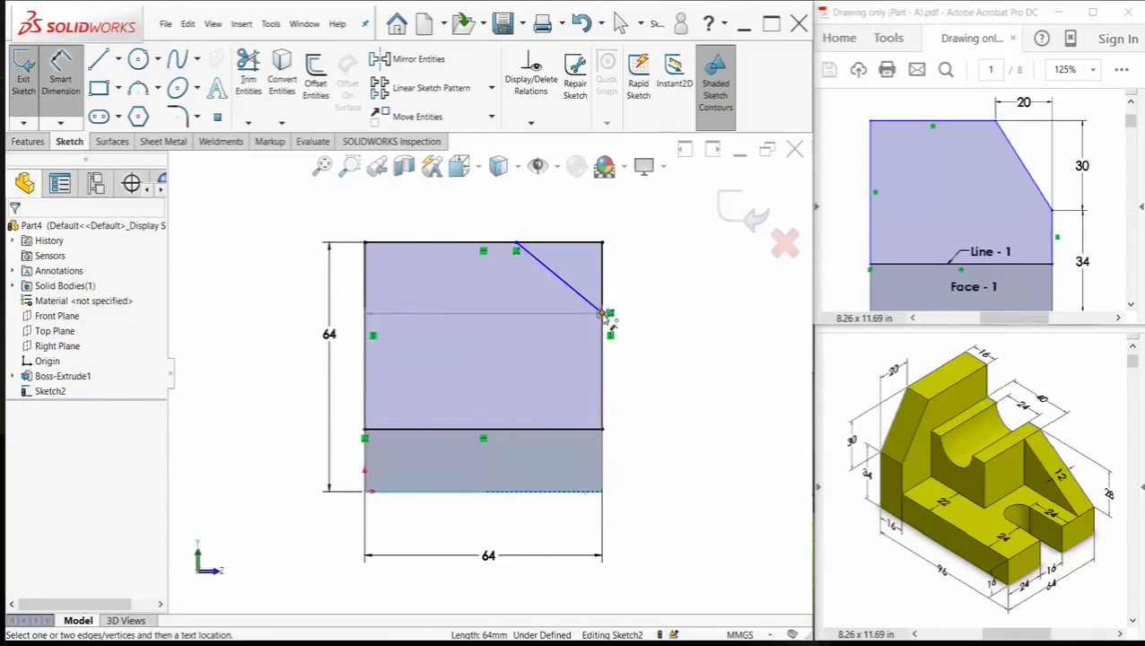
pyautogui.click(647, 401)
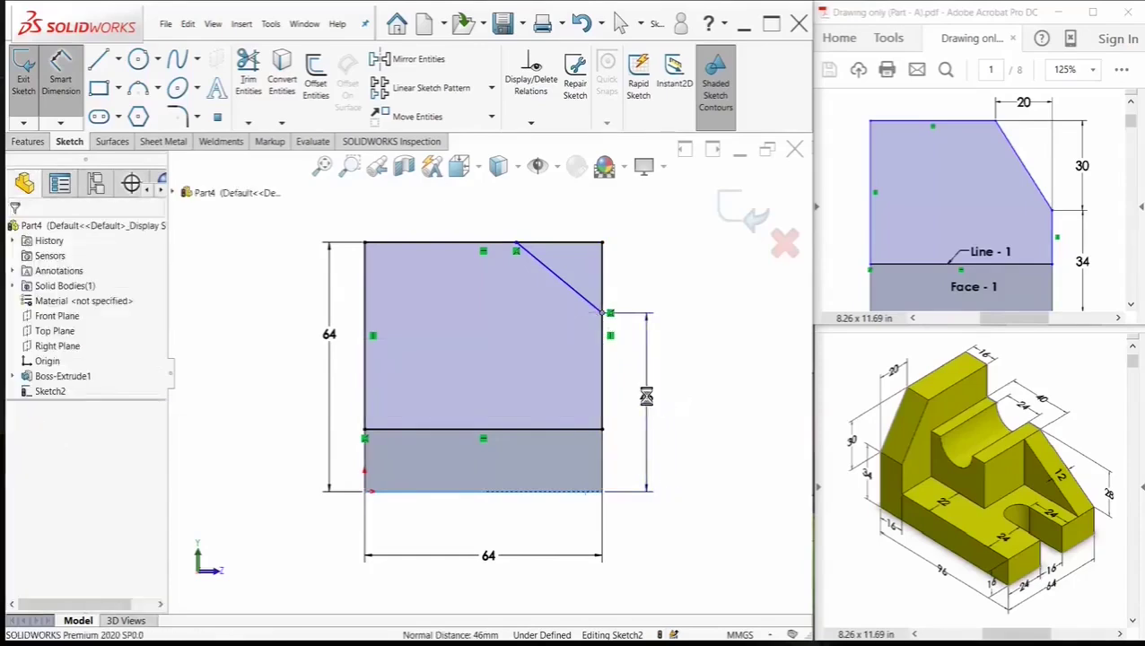
pyautogui.write('34mm')
pyautogui.press('Return')
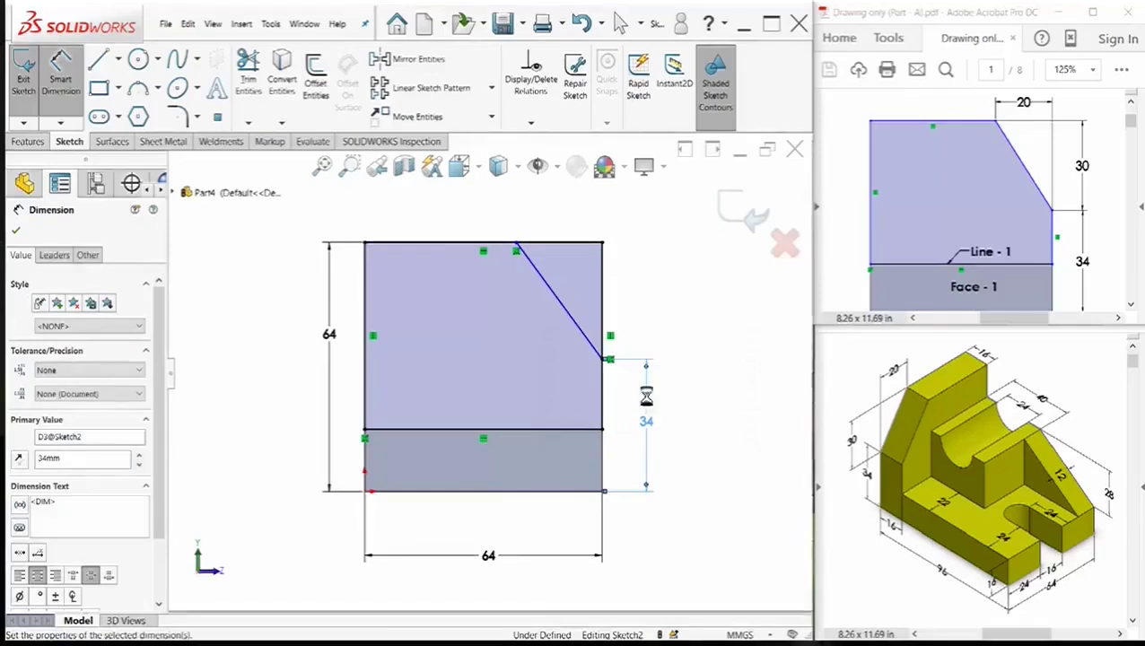
pyautogui.click(603, 246)
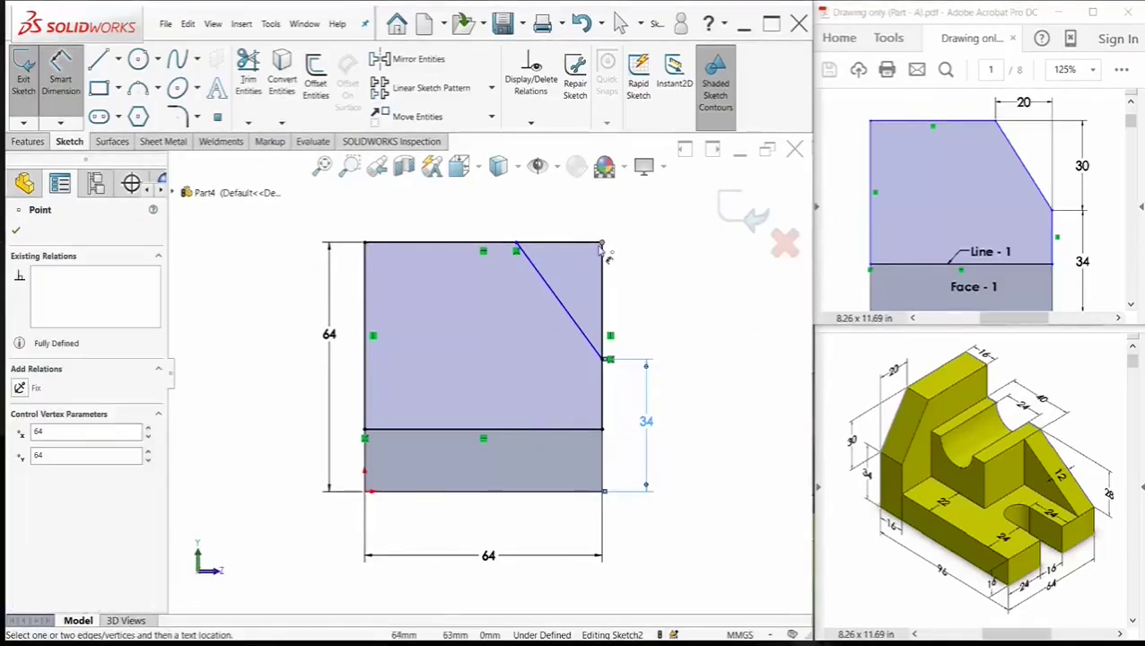
pyautogui.click(517, 243)
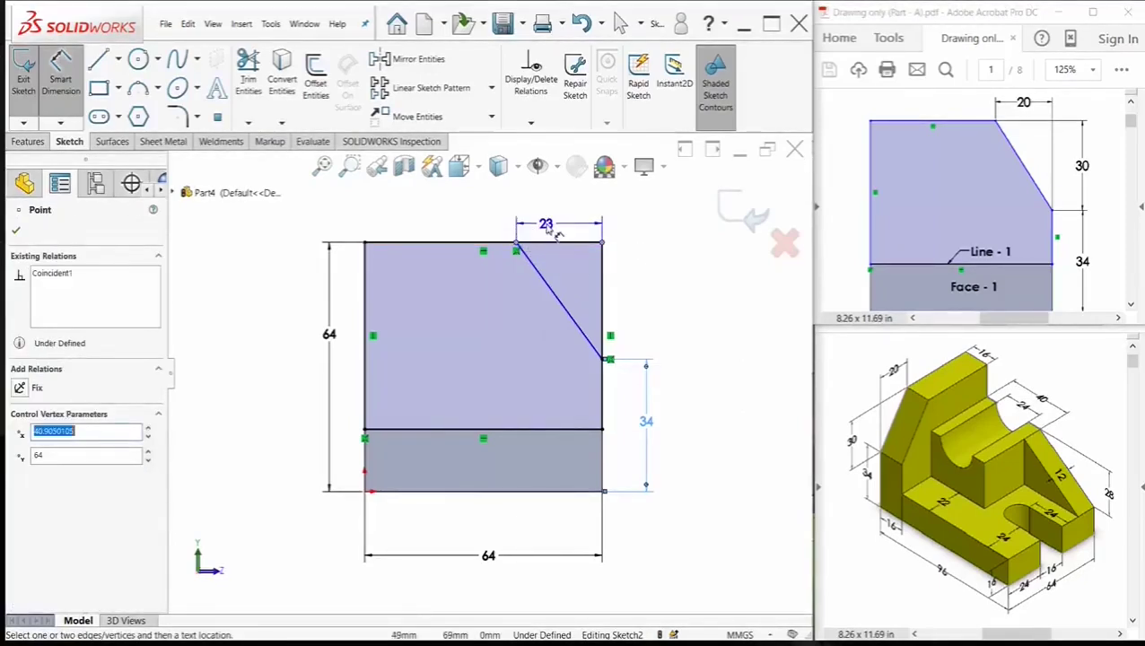
pyautogui.click(556, 222)
pyautogui.write('20')
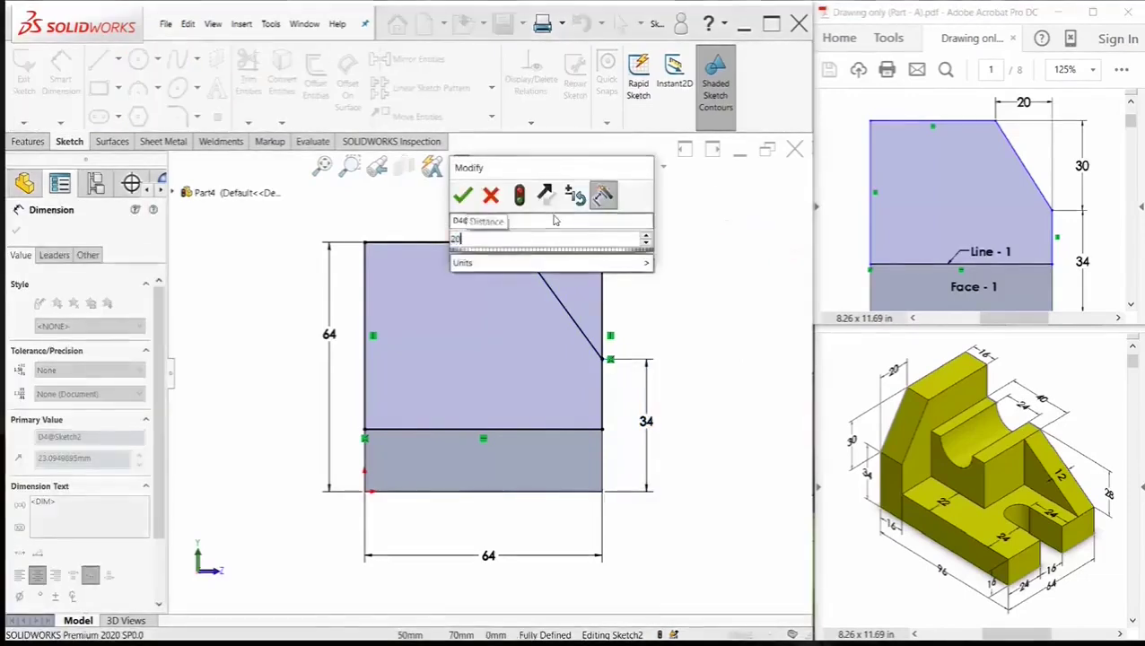
pyautogui.press('Return')
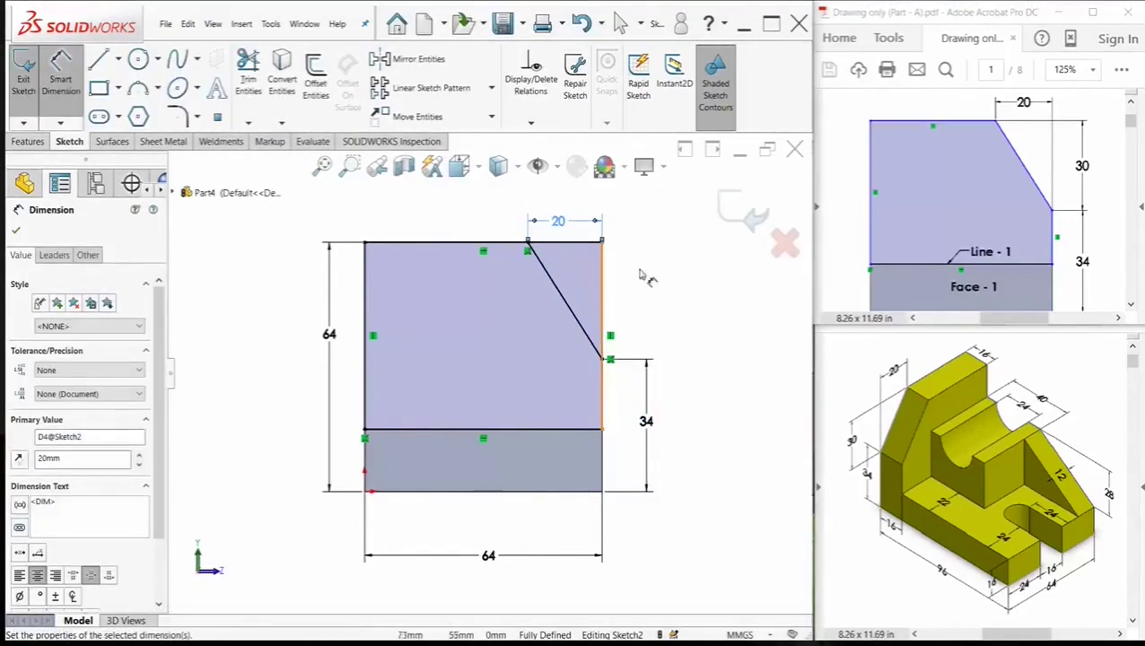
# - Trim away the leftover top-right corner lines
pyautogui.click(248, 81)
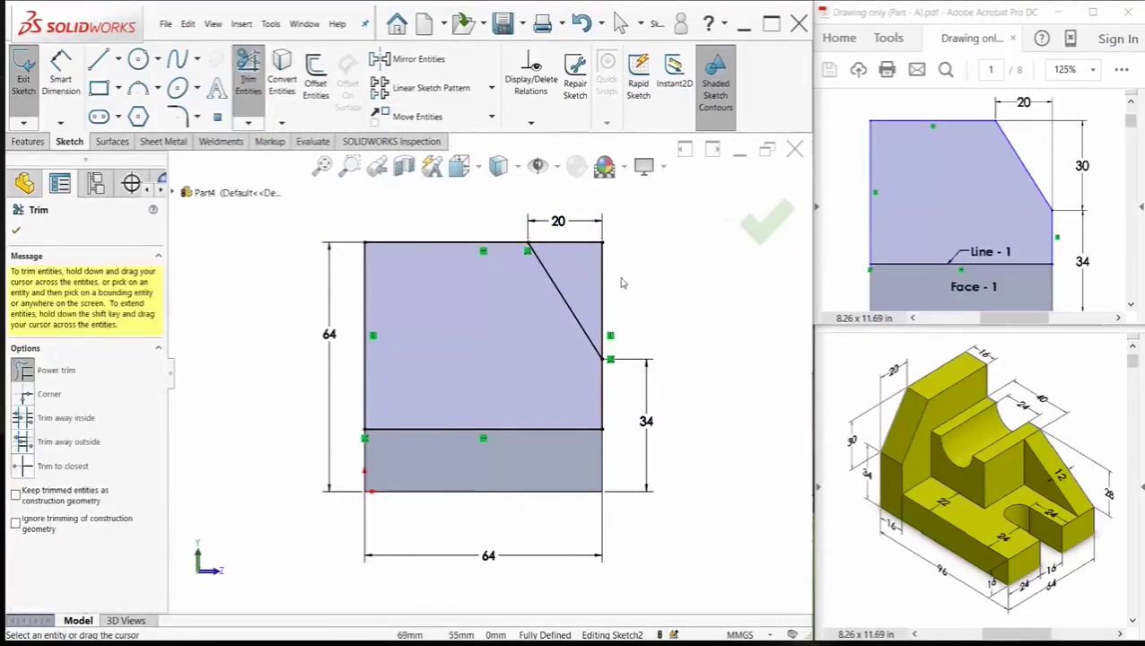
pyautogui.moveTo(622, 284)
pyautogui.mouseDown()
pyautogui.moveTo(575, 256)
pyautogui.moveTo(574, 237)
pyautogui.moveTo(628, 297)
pyautogui.mouseUp()
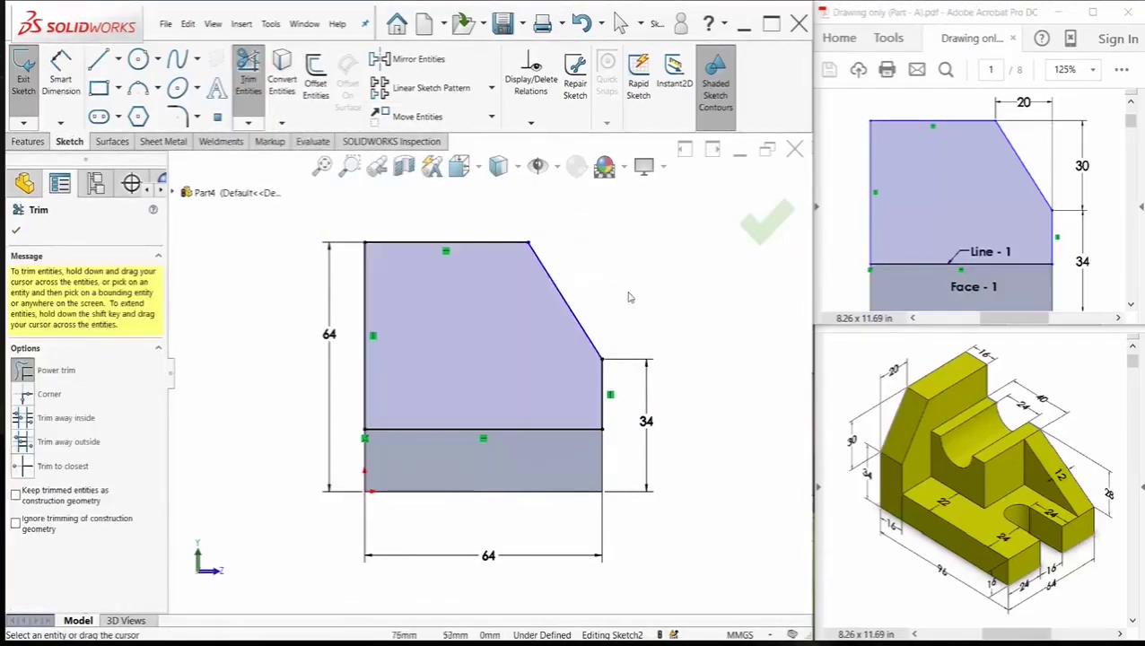
pyautogui.click(761, 225)
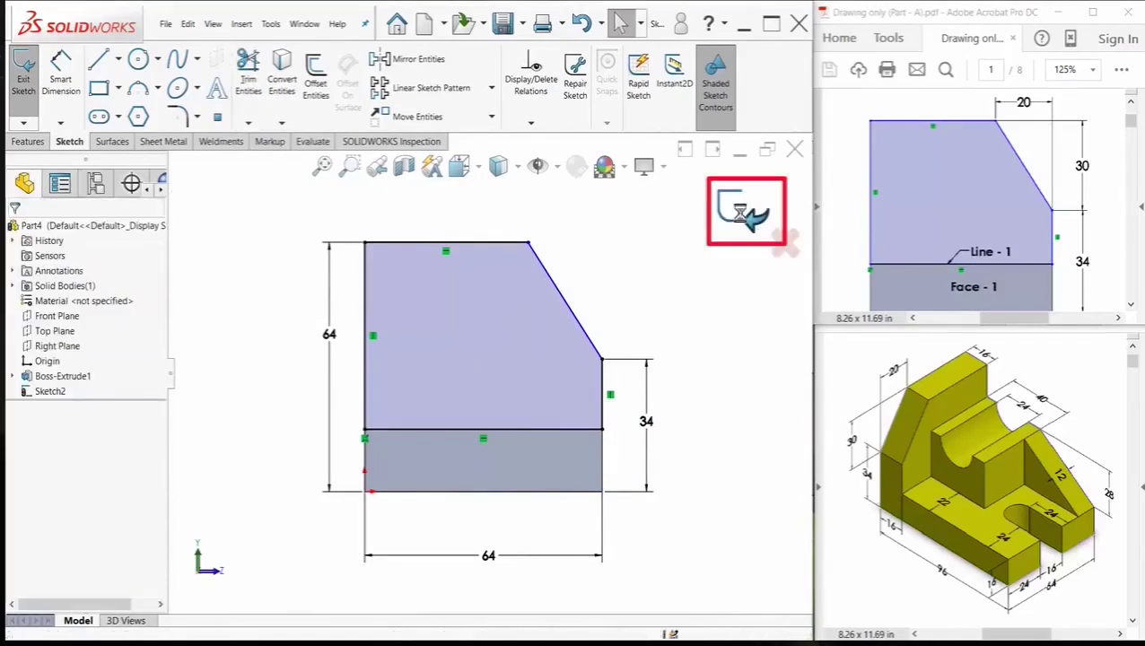
# - Extrude the chamfered wall profile 16 mm toward the base plate, then orbit to an oblique view
pyautogui.click(737, 210)
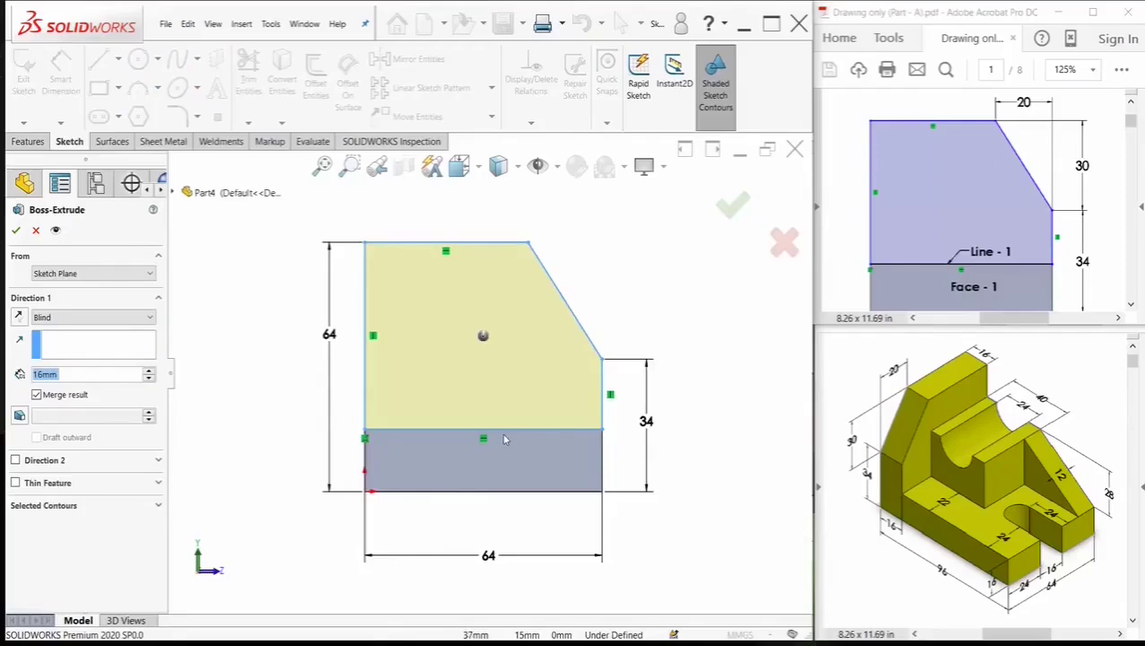
pyautogui.moveTo(503, 449); pyautogui.dragTo(608, 431, button='middle')
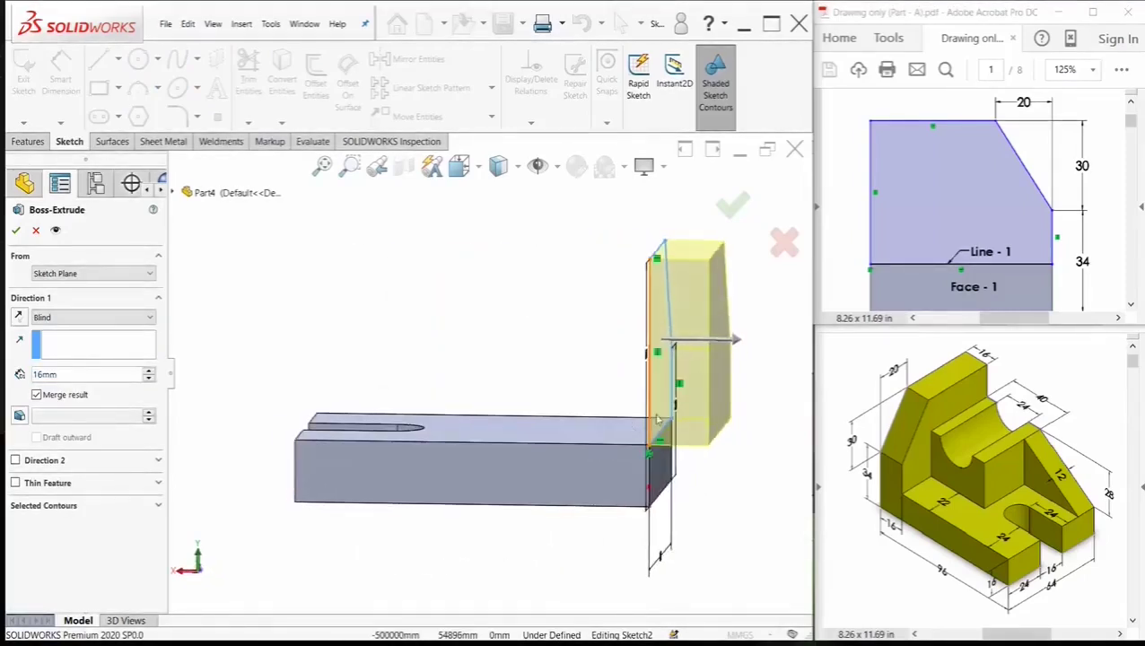
pyautogui.click(19, 319)
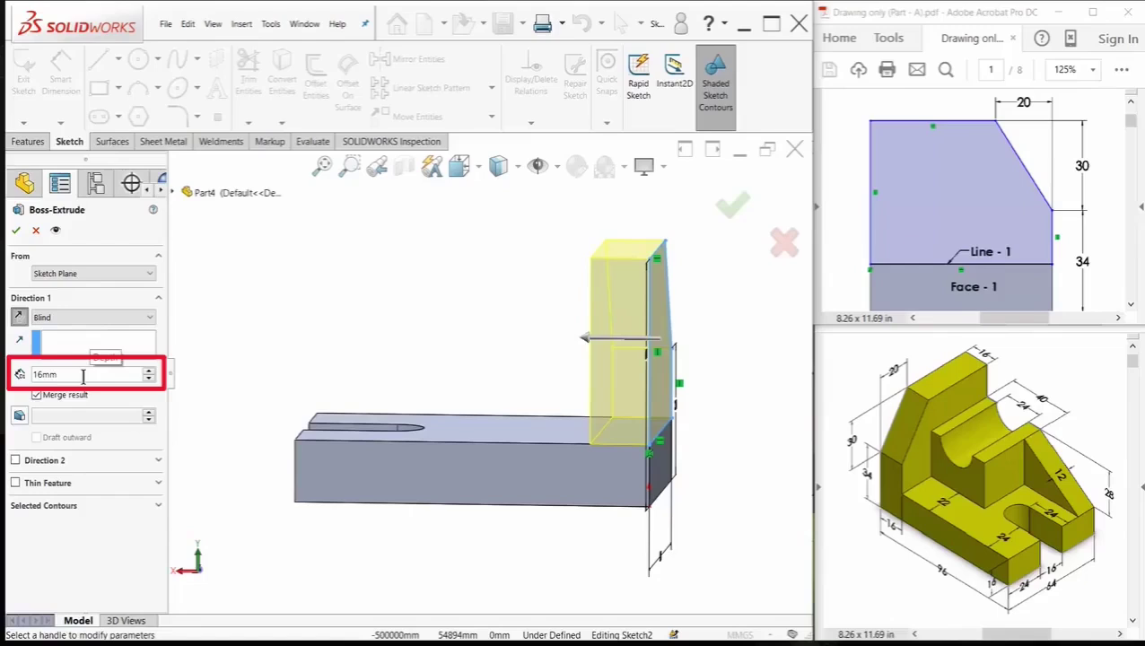
pyautogui.doubleClick(82, 375)
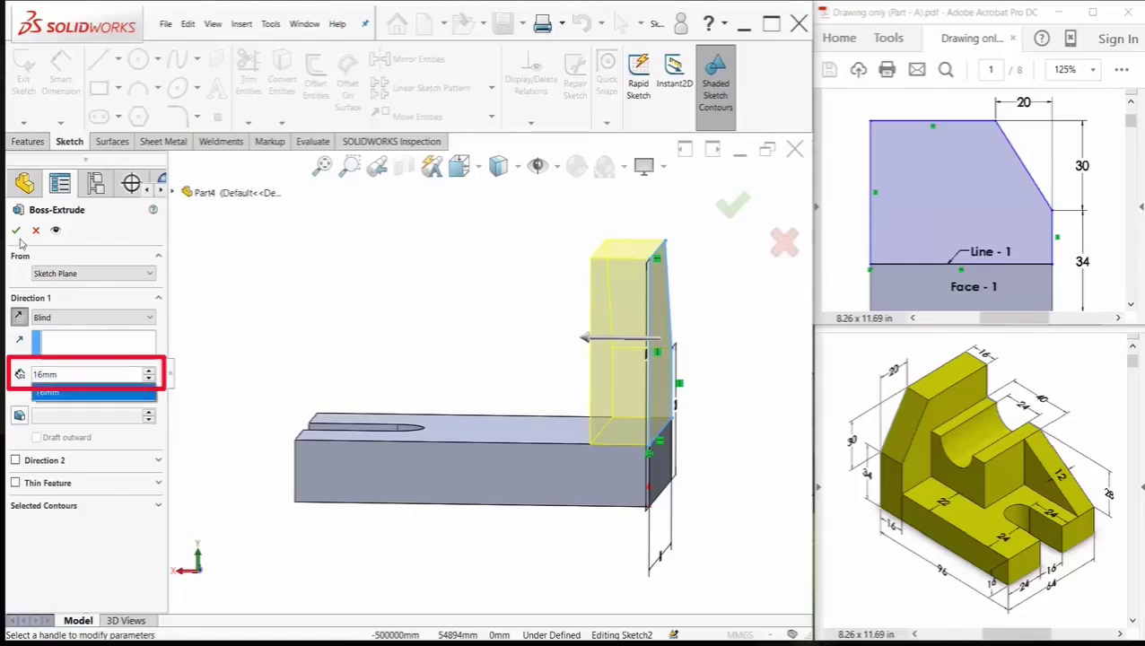
pyautogui.press('Return')
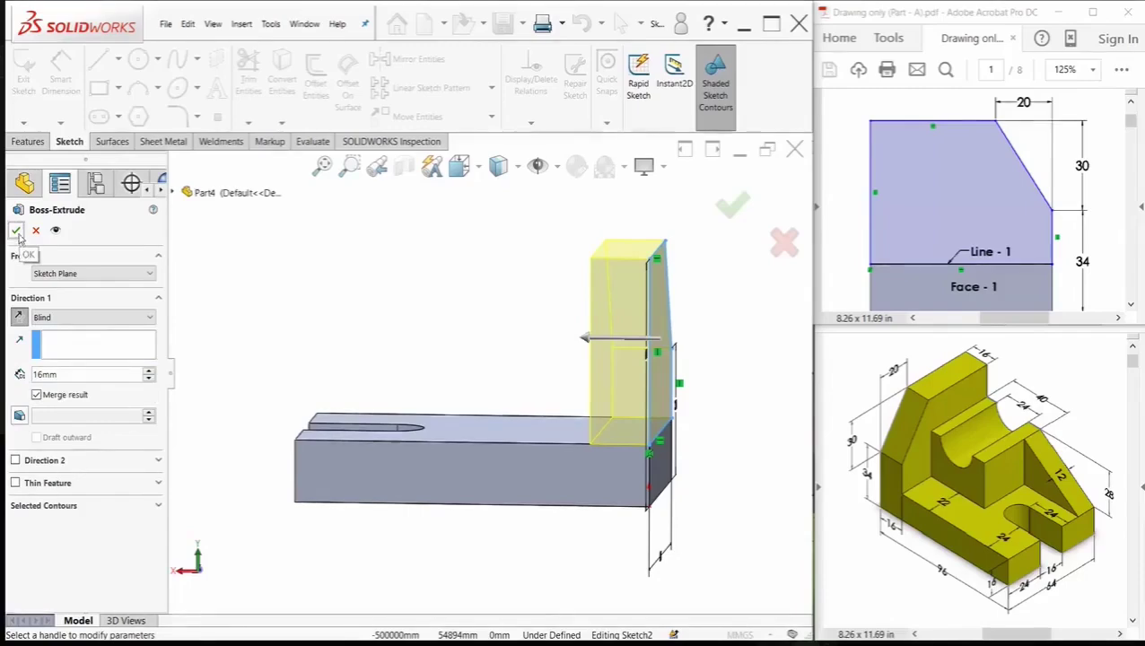
pyautogui.click(15, 231)
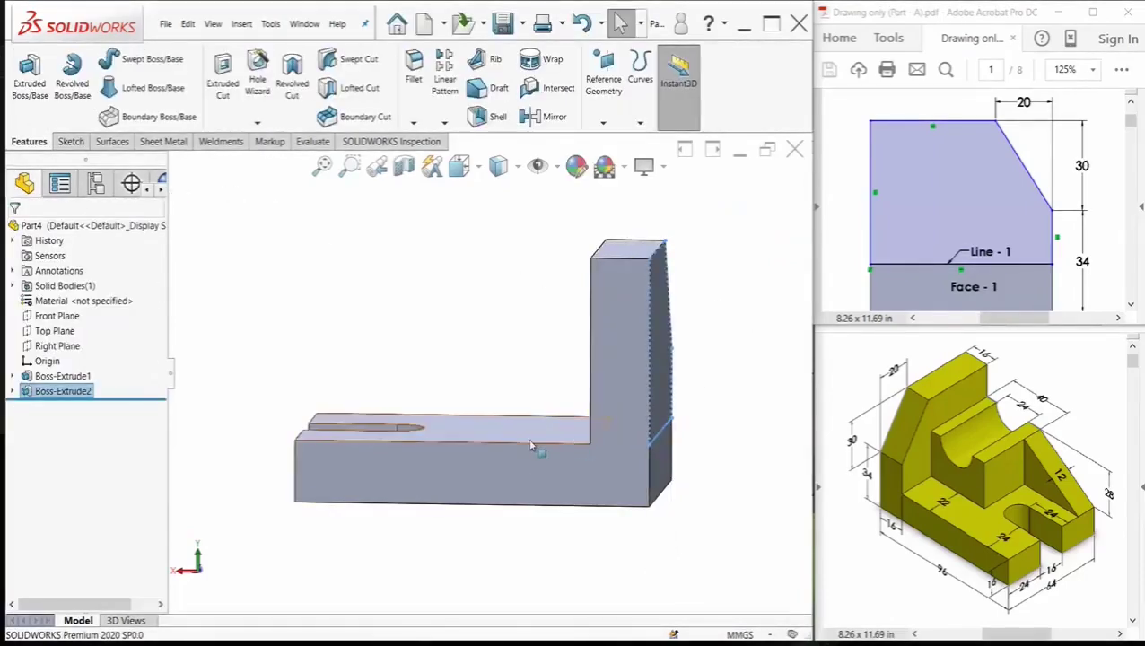
pyautogui.moveTo(537, 449); pyautogui.dragTo(604, 492, button='middle')
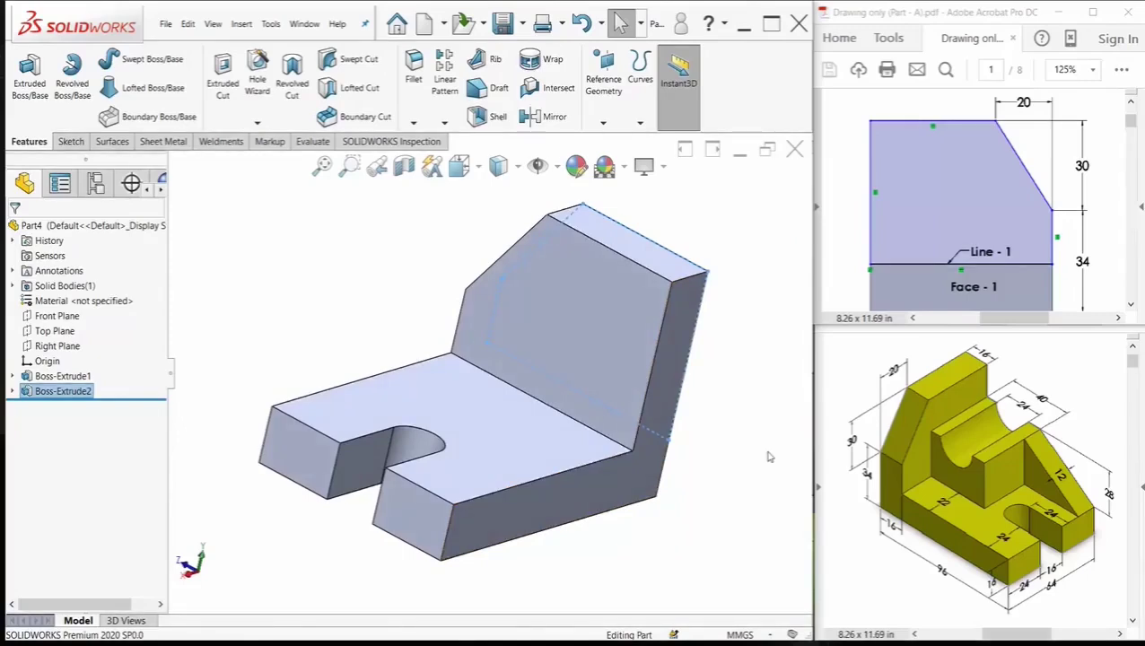
# - Switch to Isometric, browse the drawing to the 40/R12 view, and select the L-shaped side face
pyautogui.press('space')
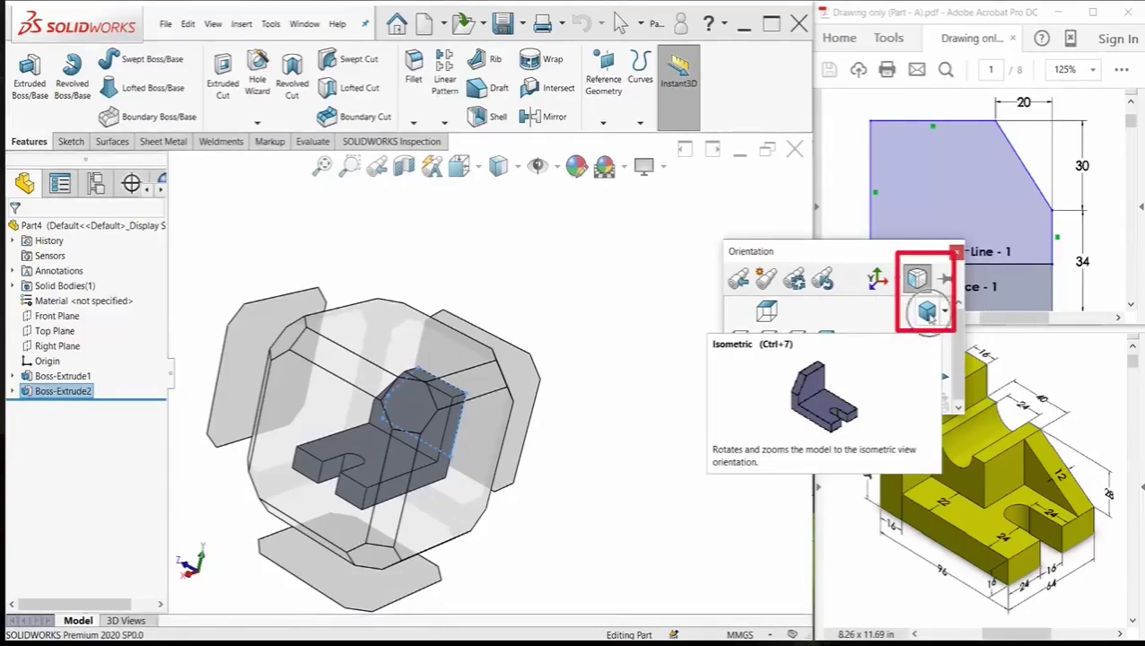
pyautogui.click(927, 312)
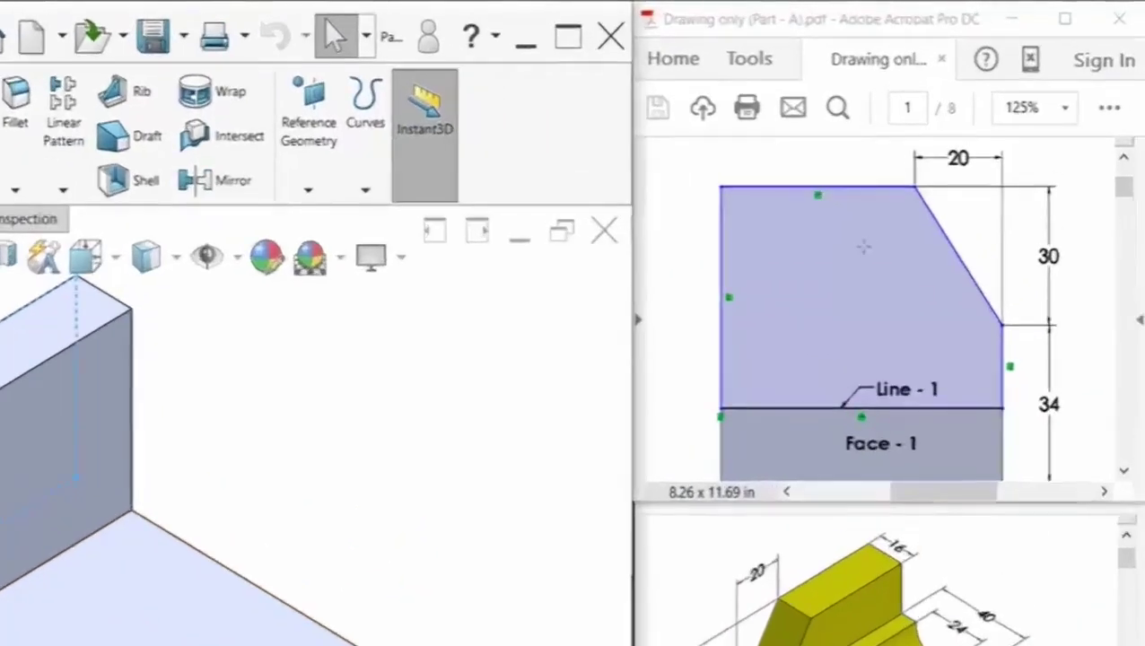
pyautogui.click(947, 177)
pyautogui.scroll(-5, 957, 192)
pyautogui.scroll(-5, 790, 386)
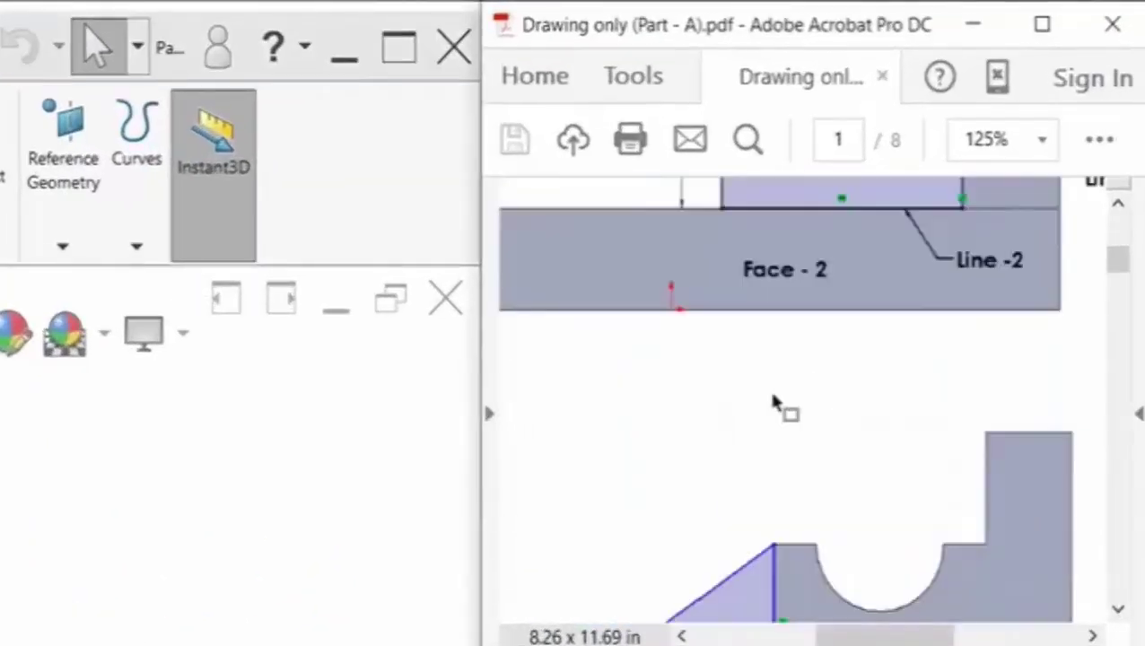
pyautogui.scroll(2, 772, 437)
pyautogui.scroll(3, 761, 455)
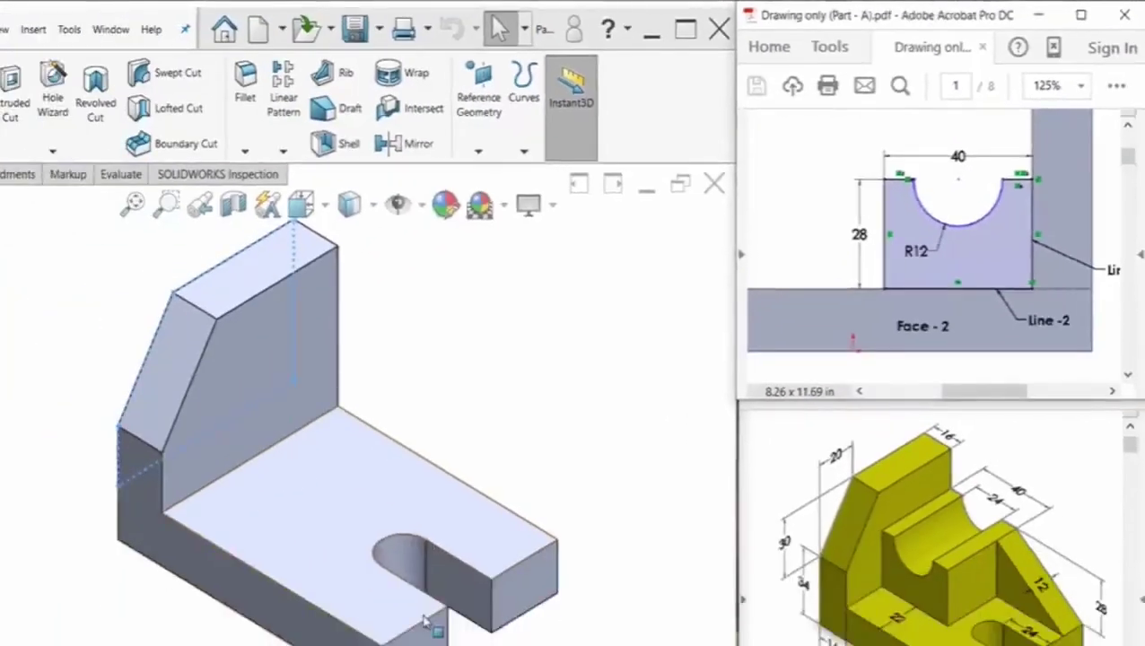
pyautogui.moveTo(502, 403); pyautogui.dragTo(428, 537, button='middle')
pyautogui.click(522, 442)
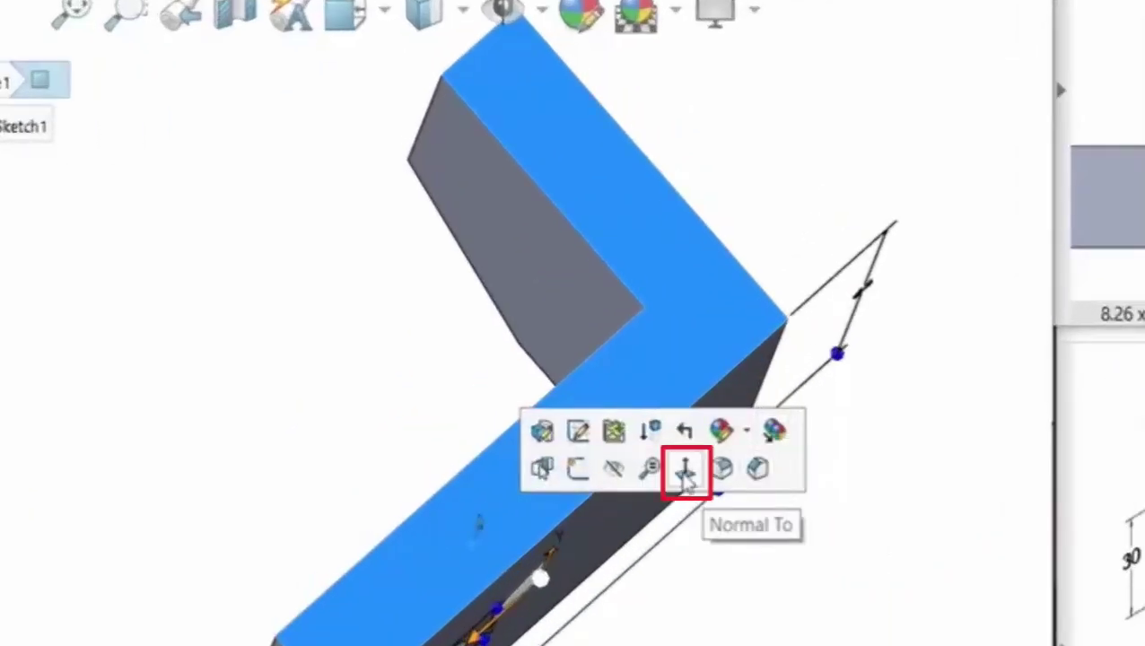
# - View the face Normal To and sketch a corner rectangle from the L's inner corner
pyautogui.click(685, 480)
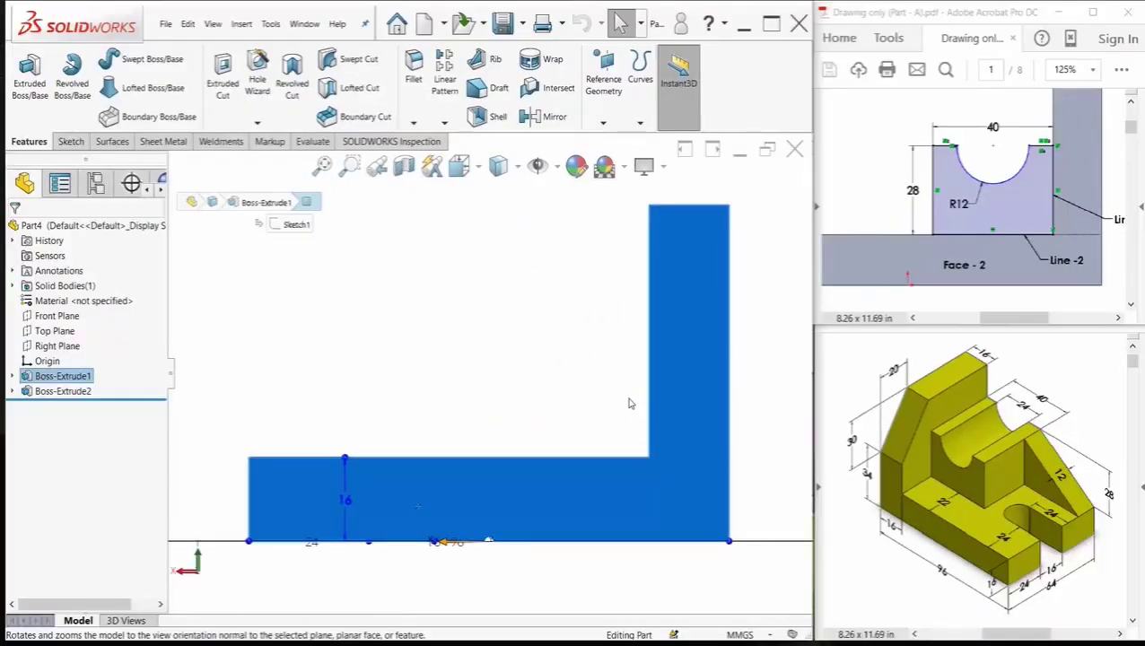
pyautogui.click(33, 94)
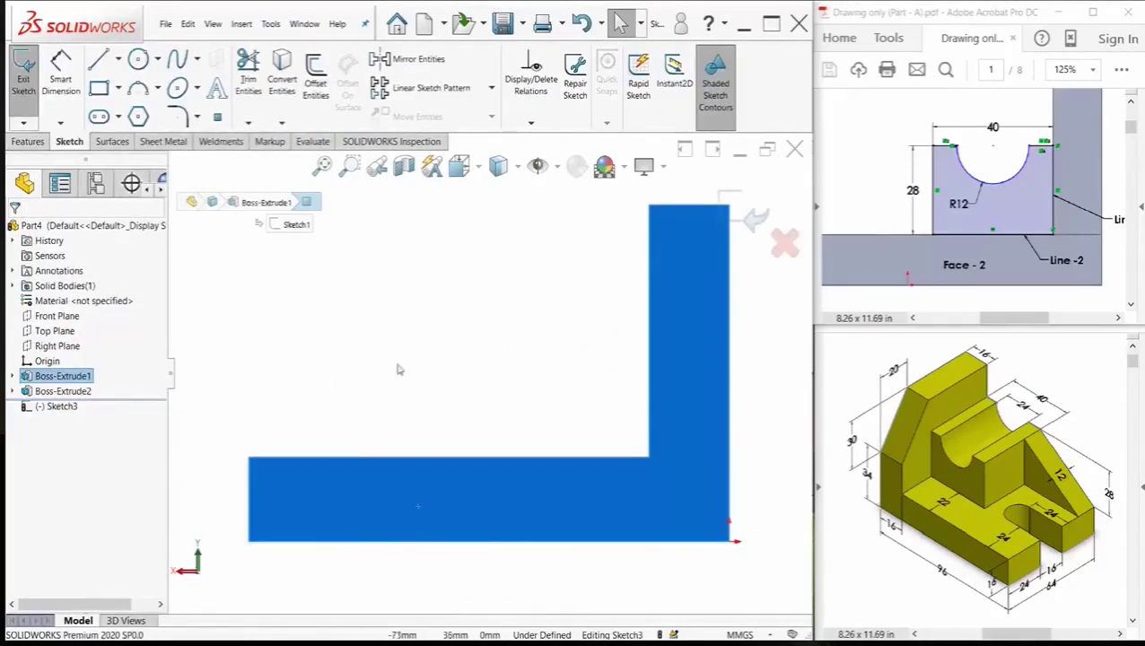
pyautogui.click(100, 90)
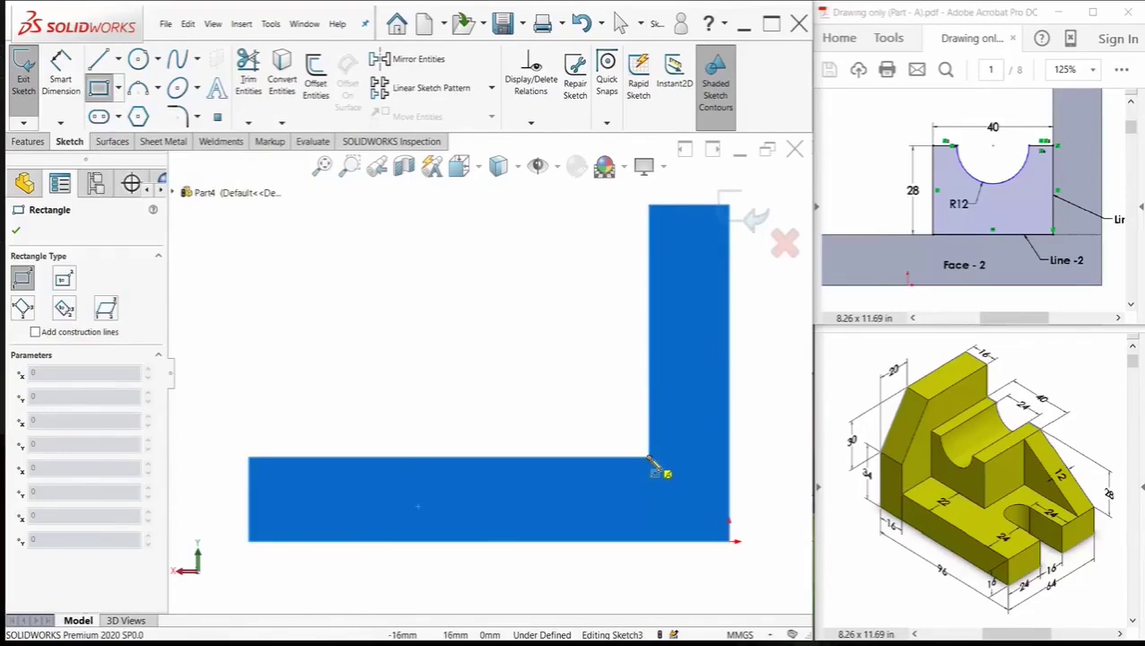
pyautogui.click(649, 456)
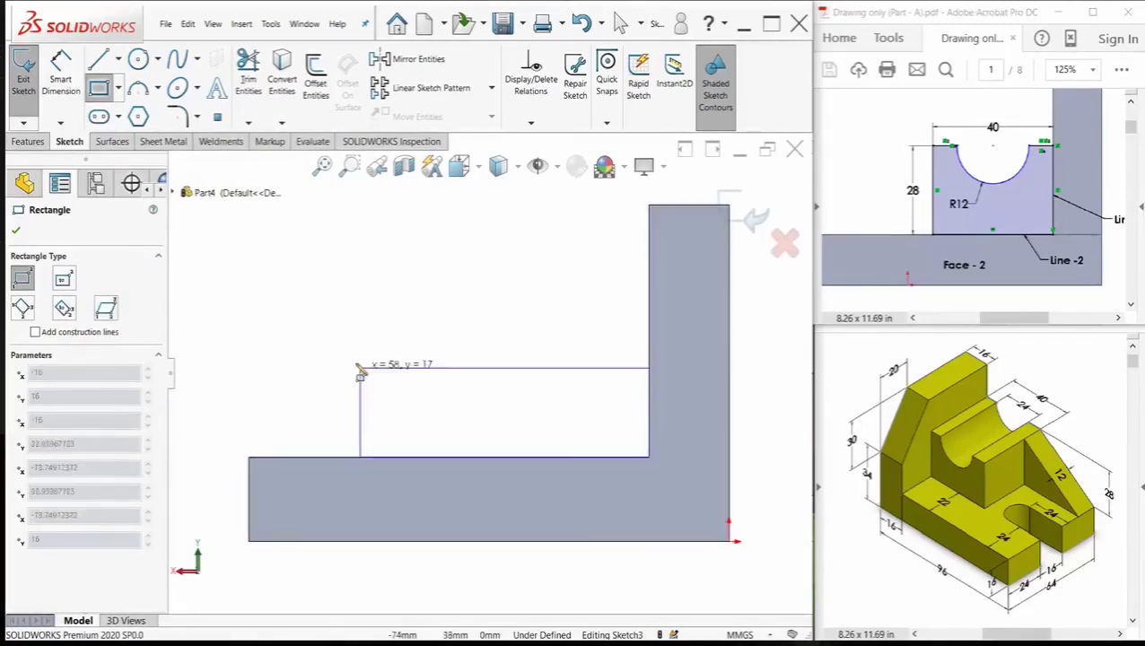
pyautogui.click(329, 266)
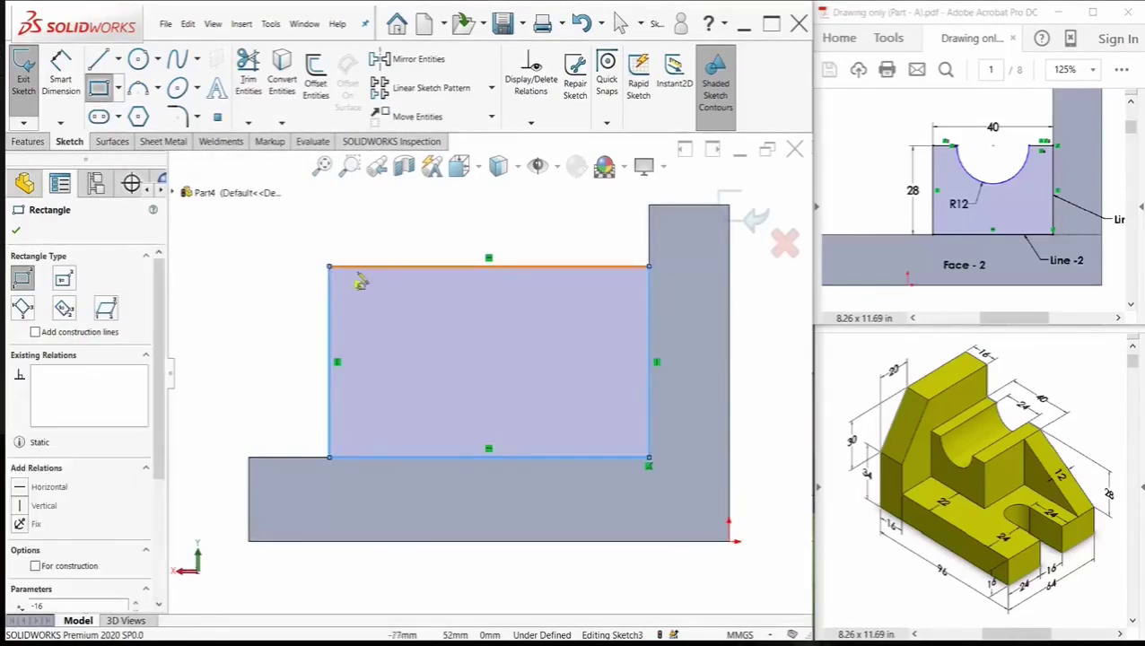
# - Dimension the rectangle to 28 mm height and 40 mm width
pyautogui.click(61, 83)
pyautogui.click(330, 410)
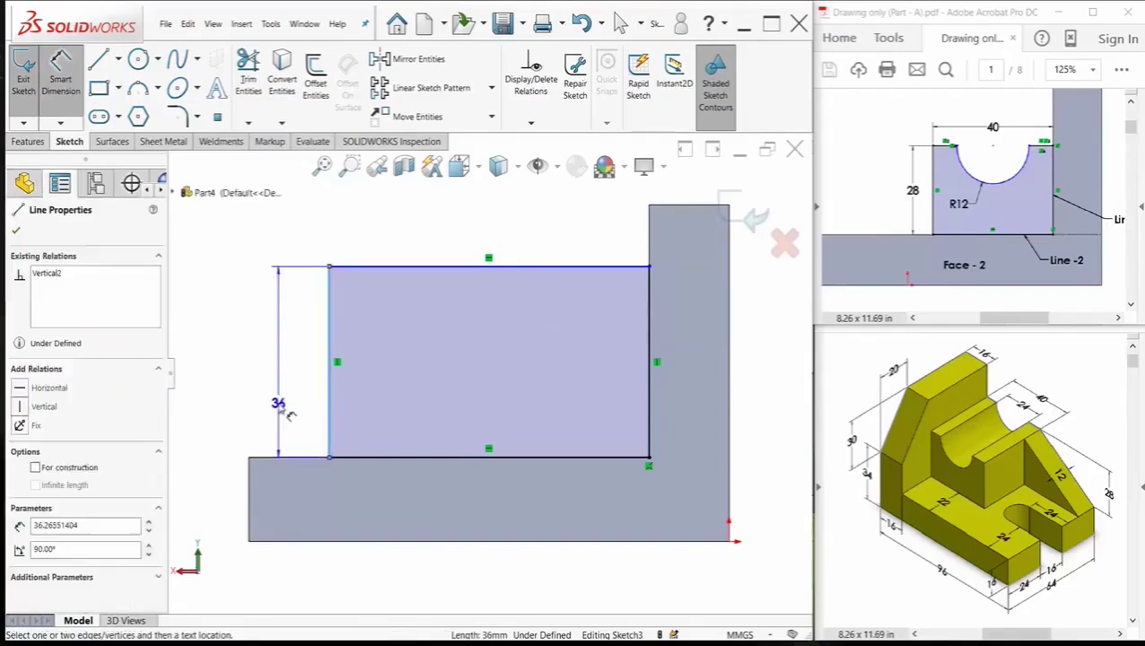
pyautogui.click(280, 401)
pyautogui.write('36')
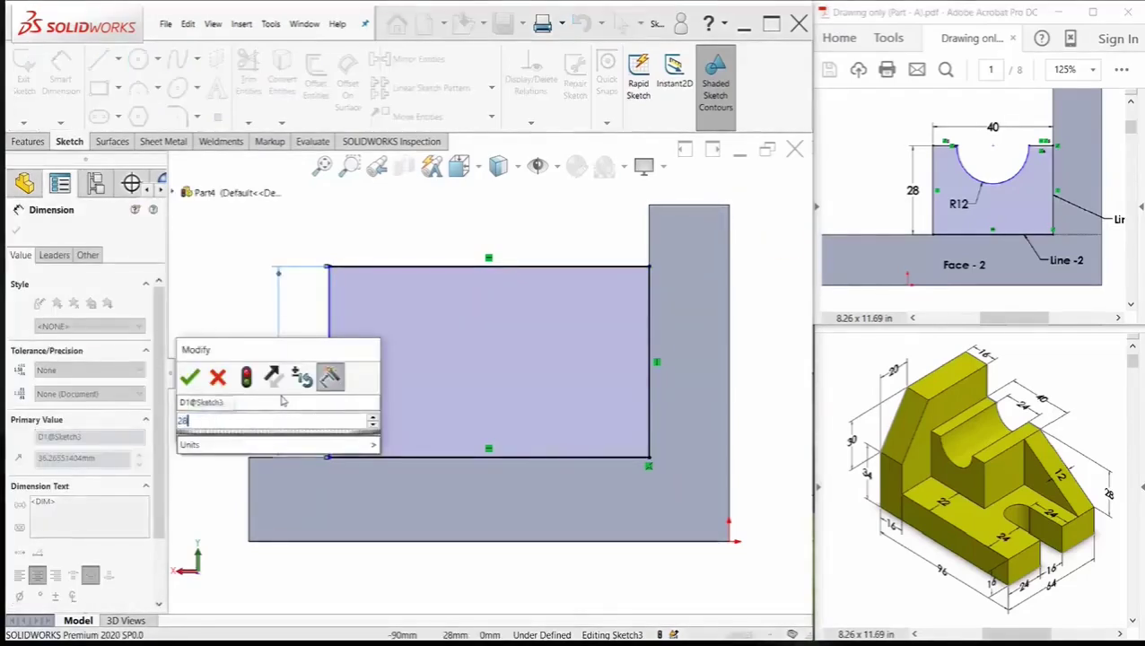
pyautogui.press('Return')
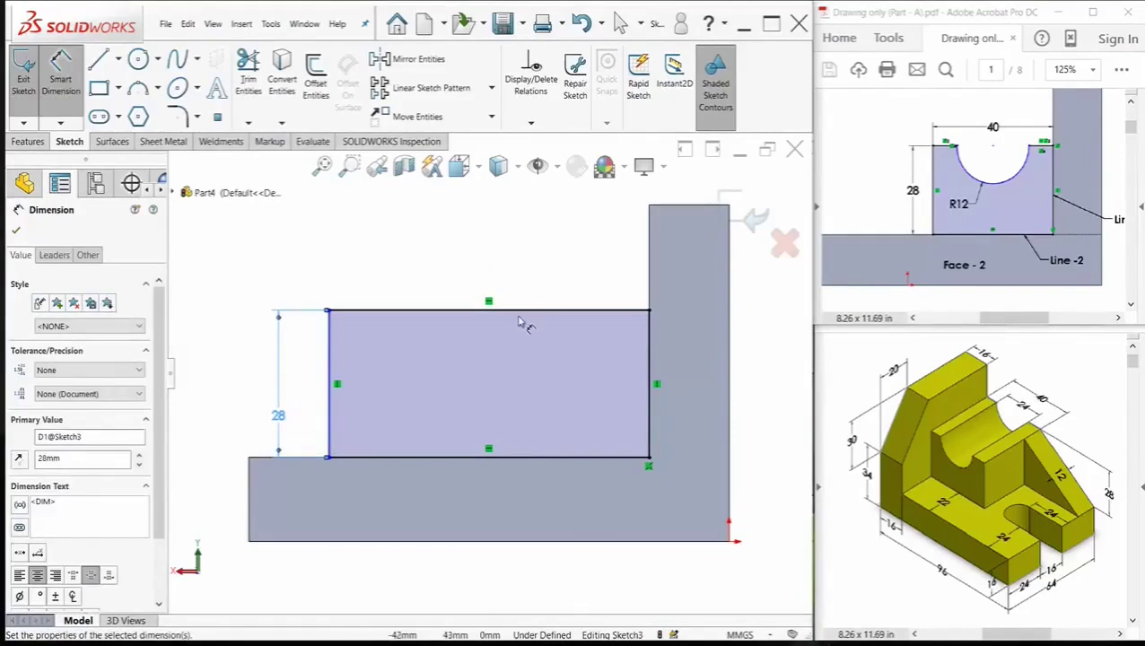
pyautogui.click(525, 316)
pyautogui.click(524, 248)
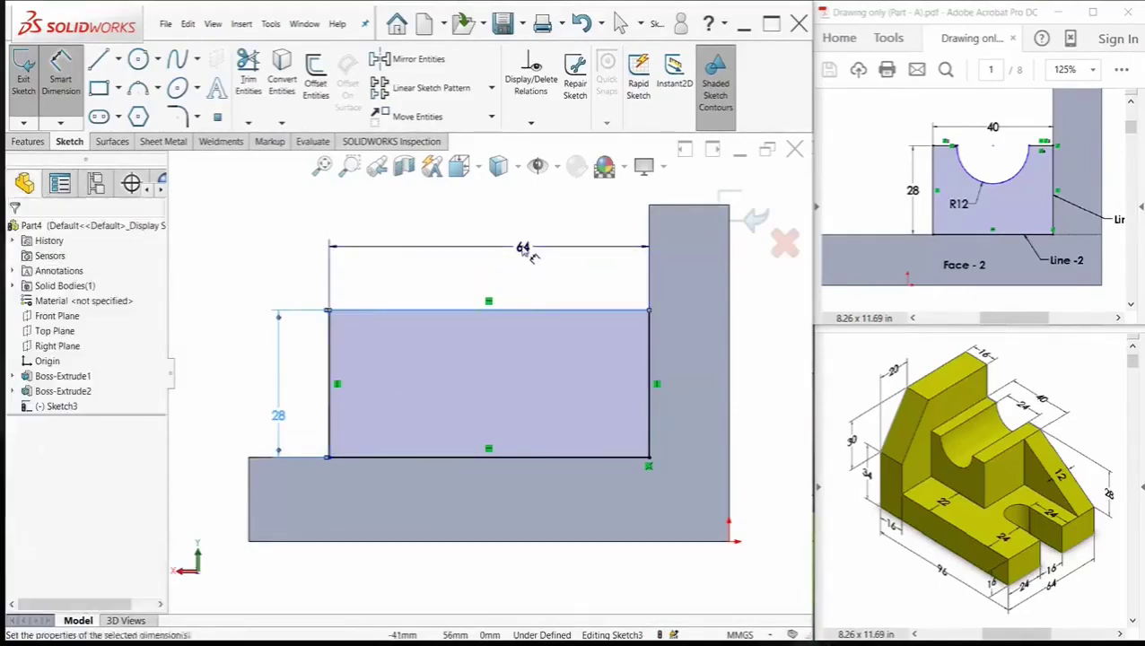
pyautogui.write('40')
pyautogui.press('Return')
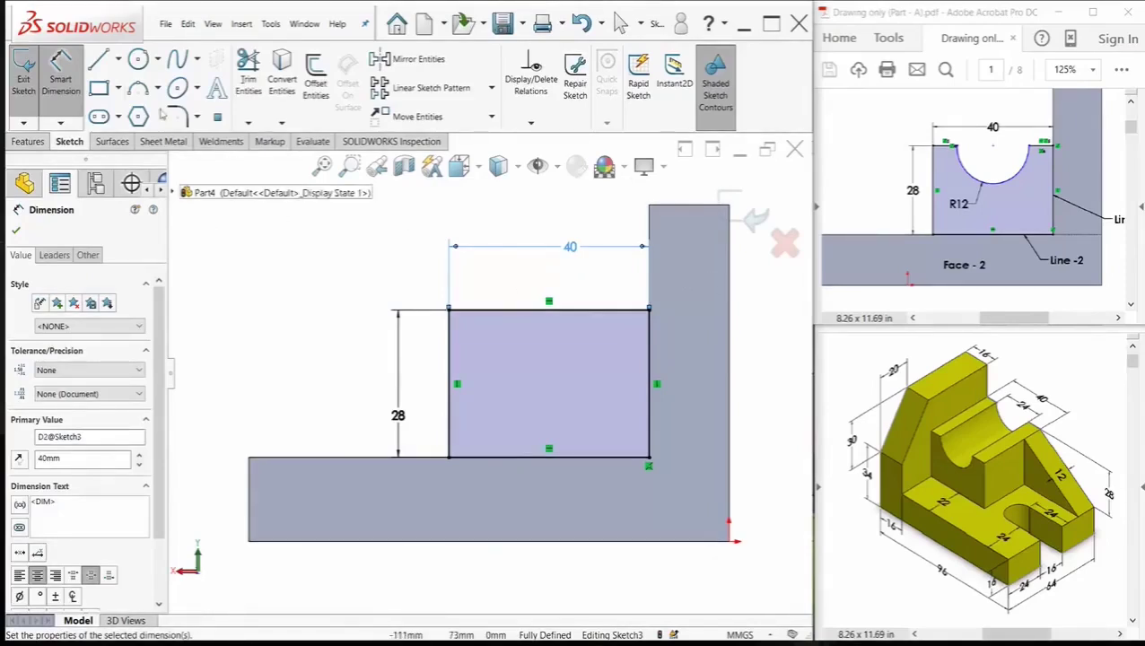
# - Draw a radius-12 circle at the top edge's midpoint and trim the upper arc and edge segment
pyautogui.click(139, 61)
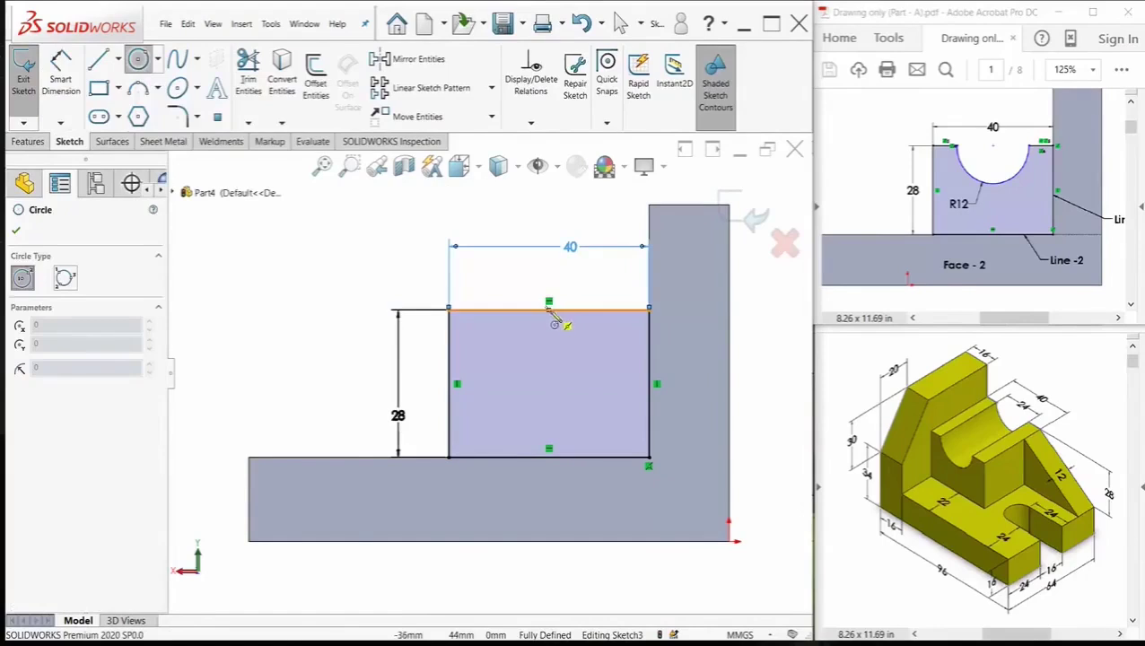
pyautogui.click(549, 311)
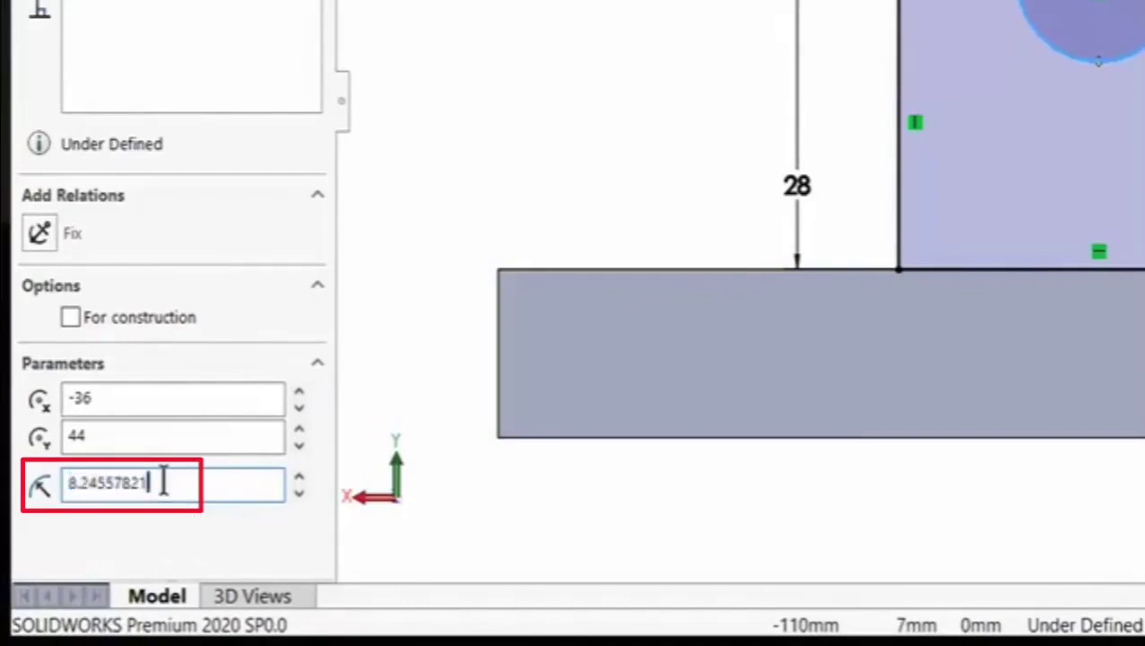
pyautogui.doubleClick(160, 478)
pyautogui.write('12')
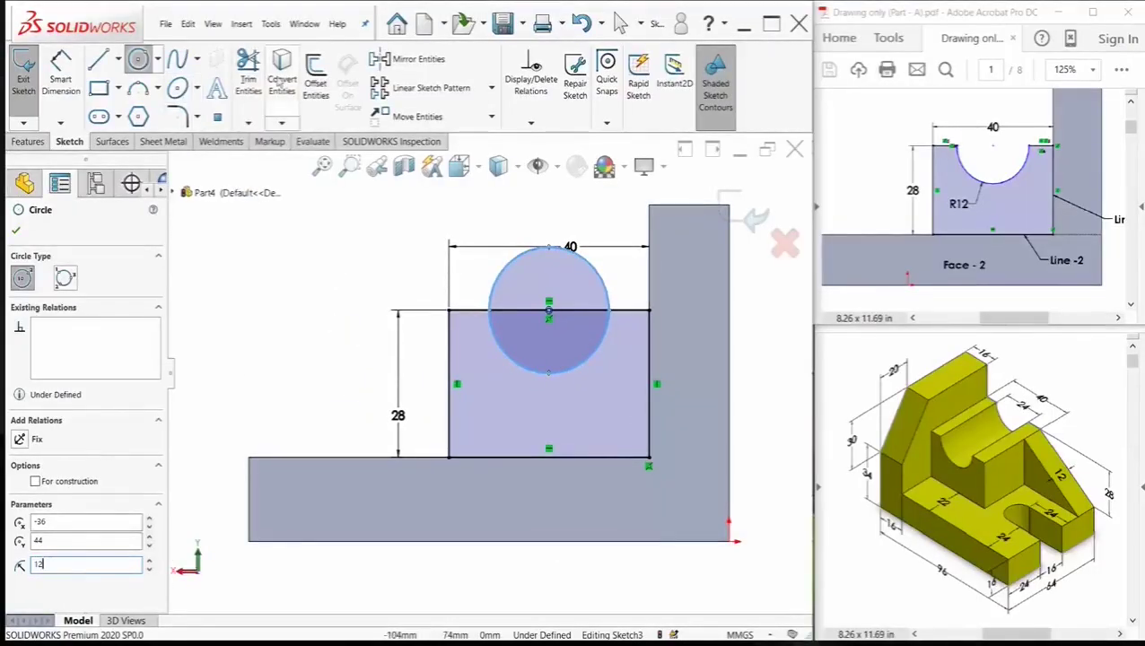
pyautogui.click(251, 81)
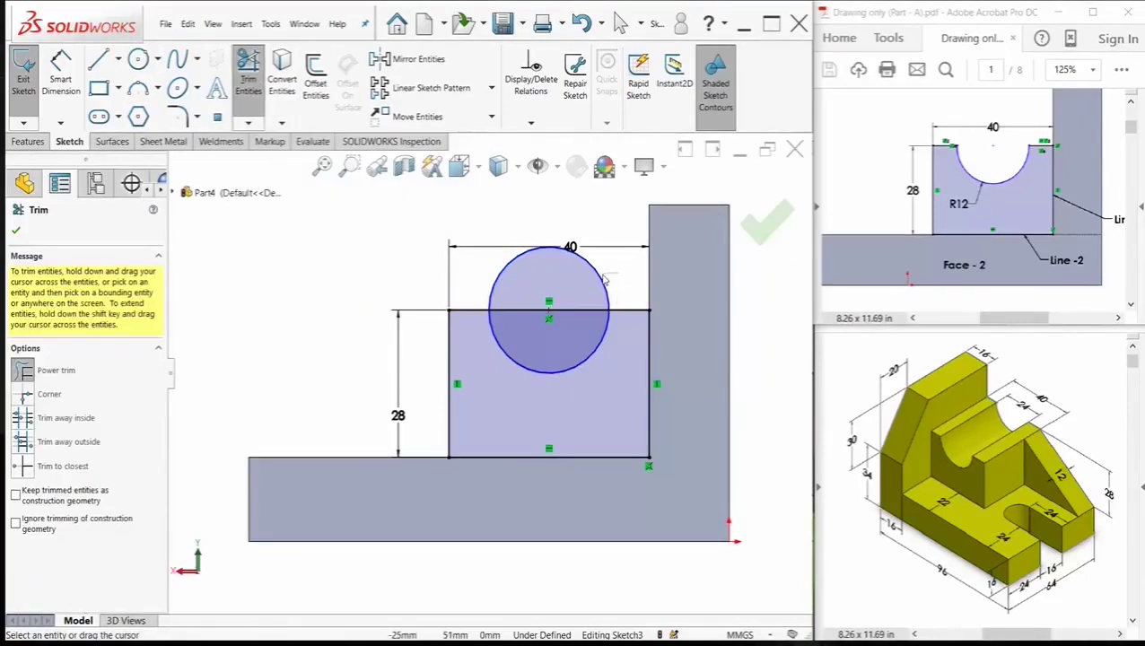
pyautogui.moveTo(604, 281)
pyautogui.mouseDown()
pyautogui.moveTo(582, 323)
pyautogui.moveTo(532, 334)
pyautogui.mouseUp()
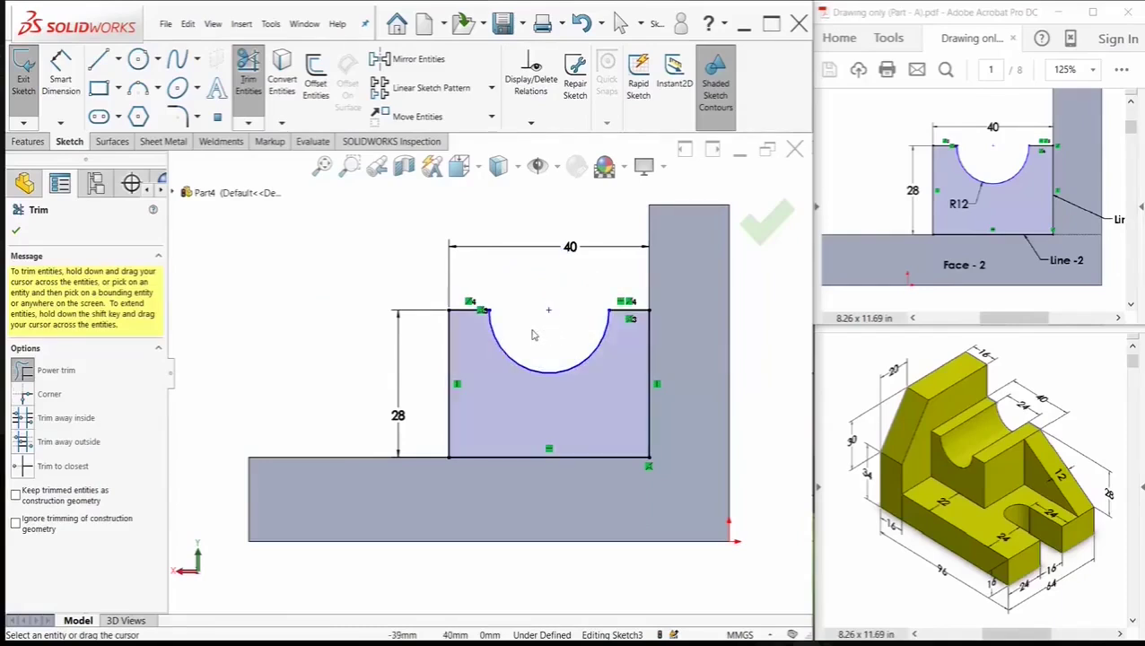
pyautogui.click(761, 230)
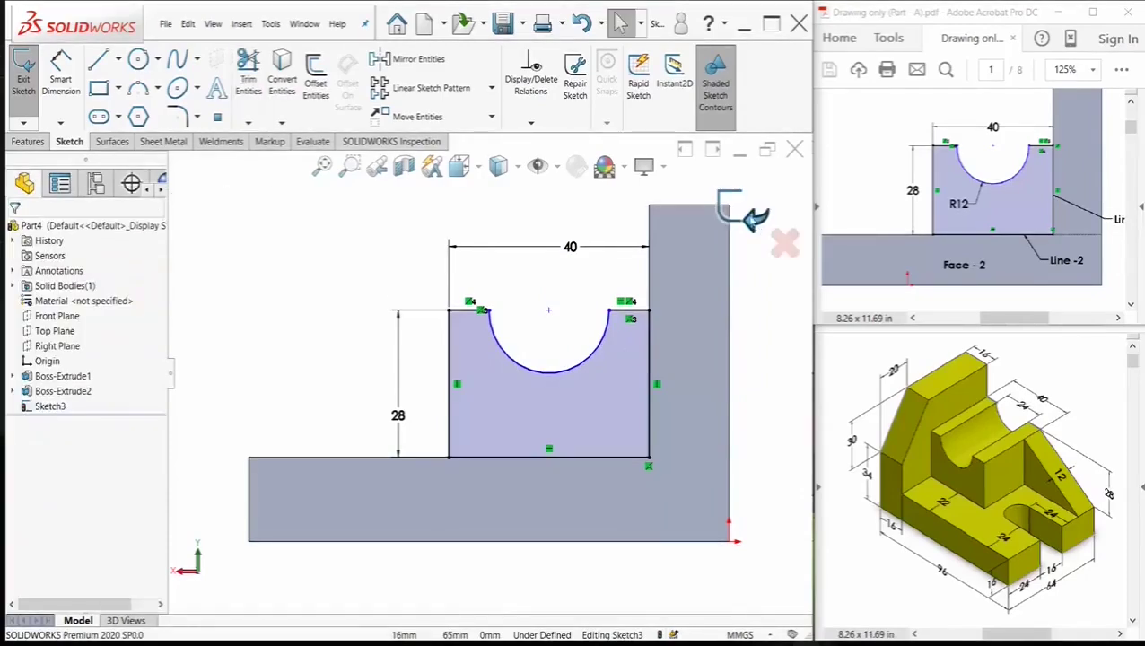
# - Extrude the R12-notched block sketch 42 mm (64-22) in reversed direction, merging it with the part
pyautogui.press('e')
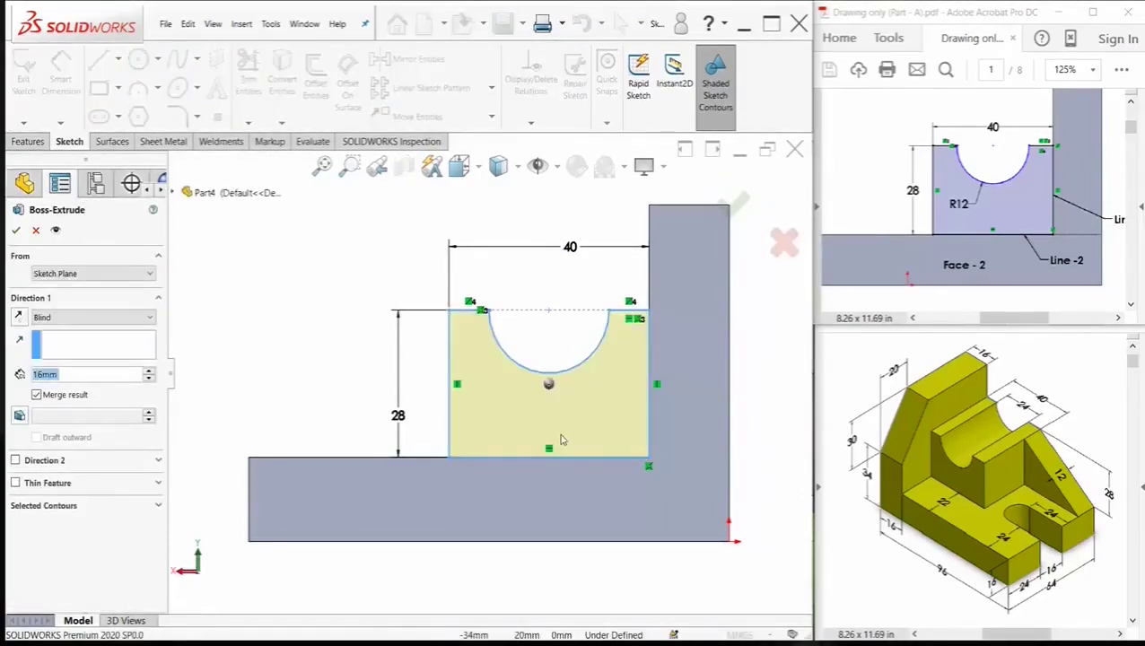
pyautogui.moveTo(561, 440)
pyautogui.mouseDown(button='middle')
pyautogui.moveTo(659, 460)
pyautogui.moveTo(648, 468)
pyautogui.mouseUp(button='middle')
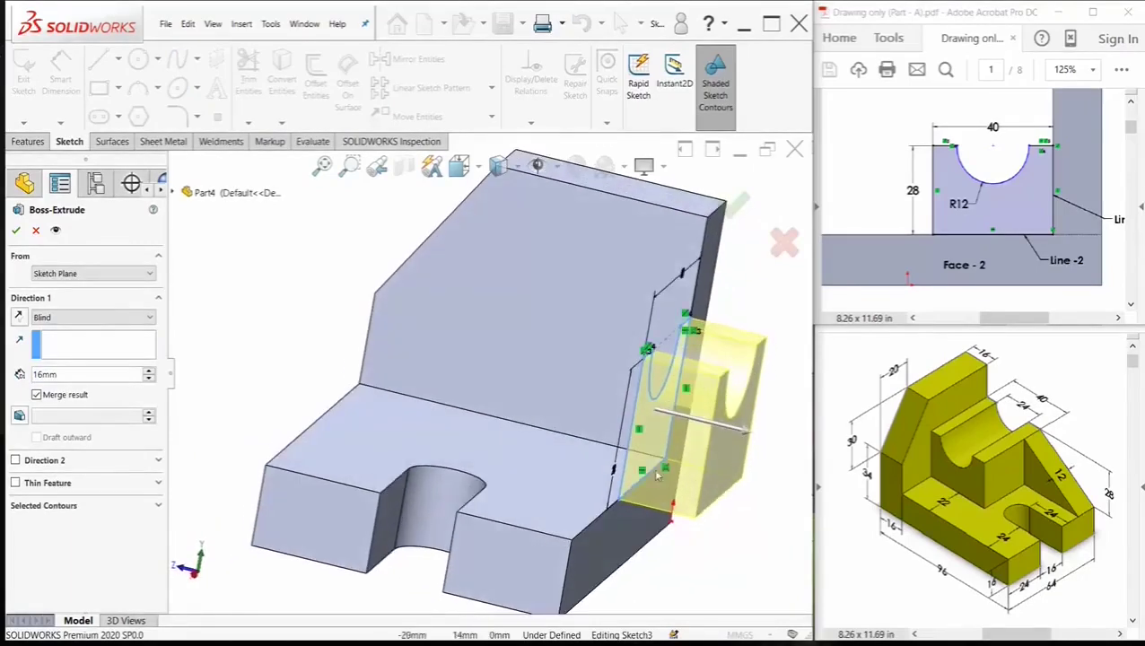
pyautogui.click(18, 315)
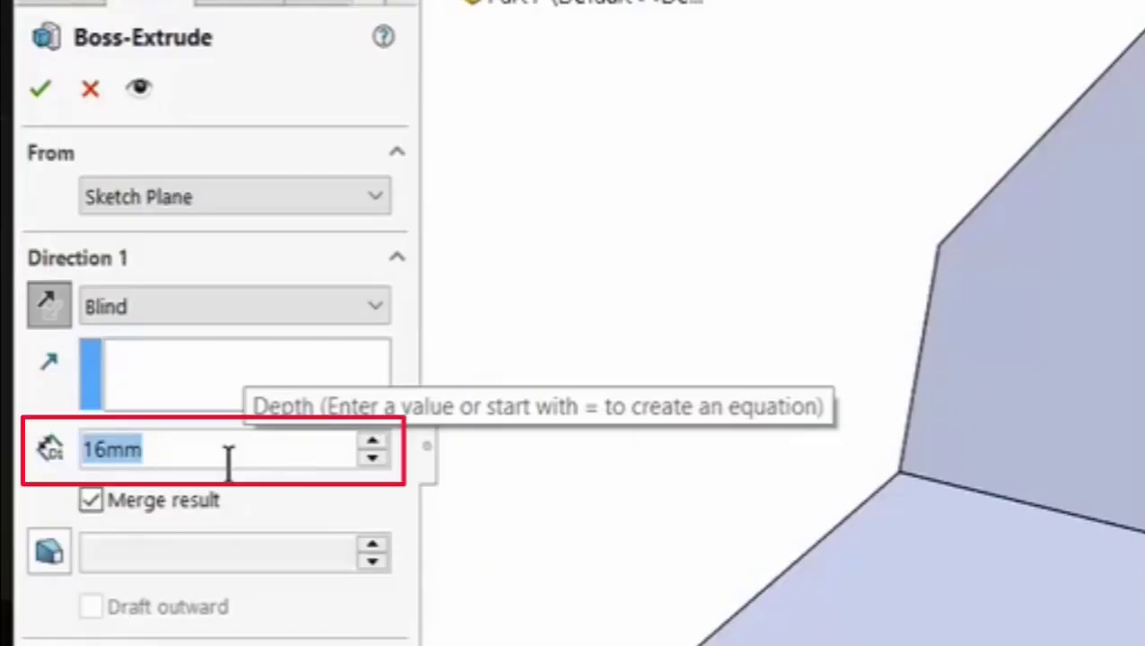
pyautogui.write('64-2')
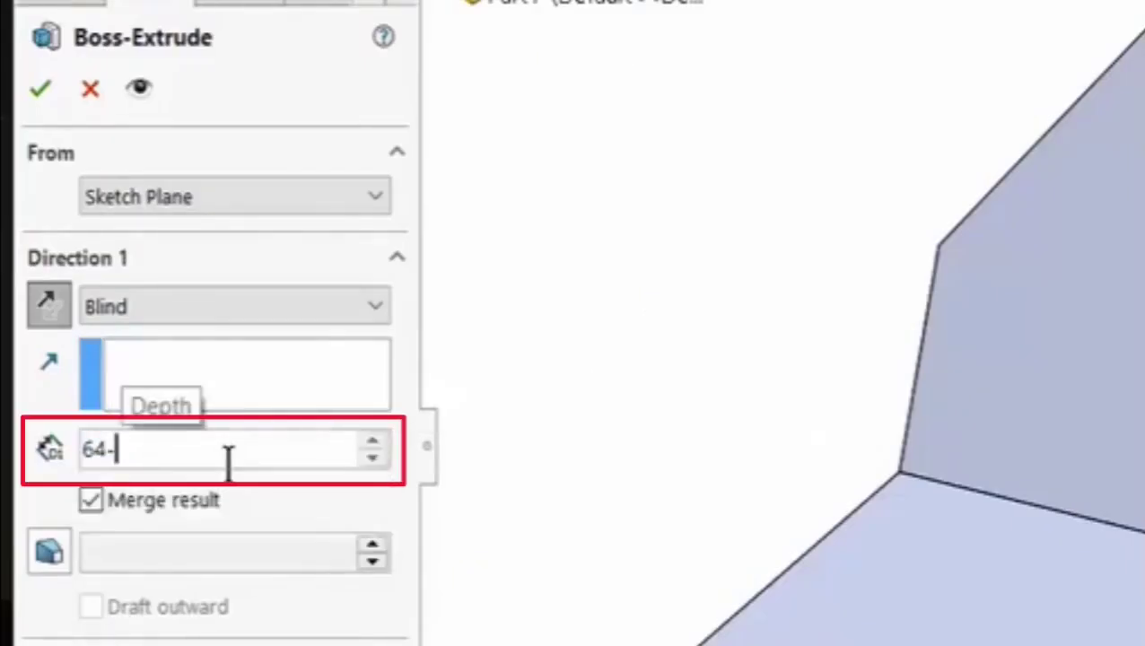
pyautogui.write('2')
pyautogui.press('Return')
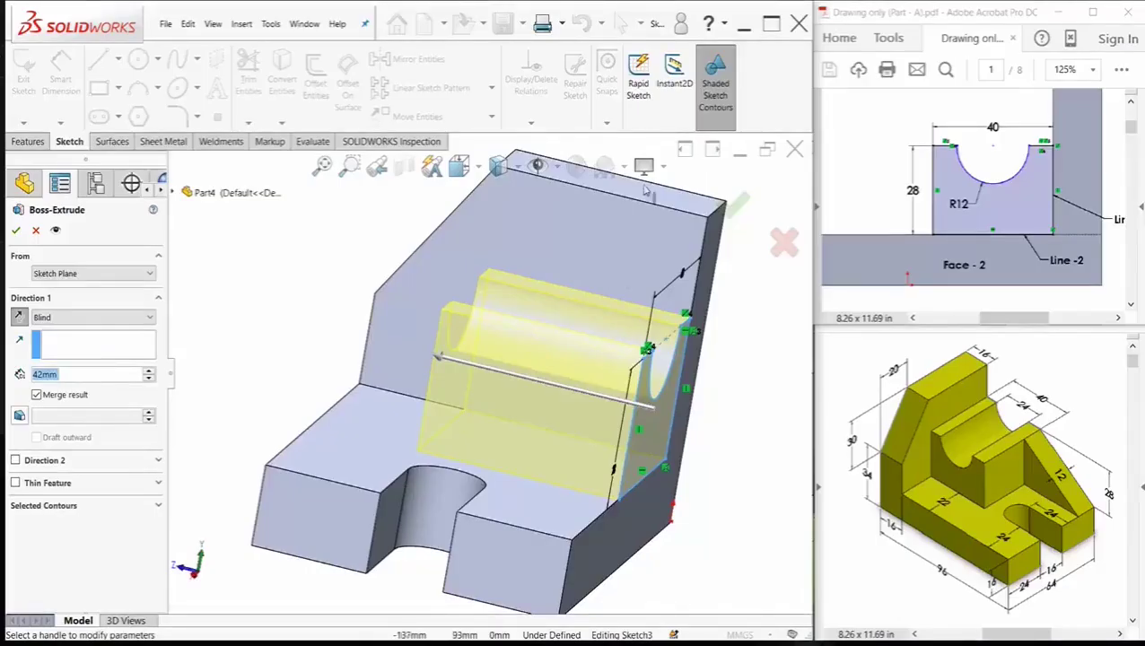
pyautogui.click(737, 203)
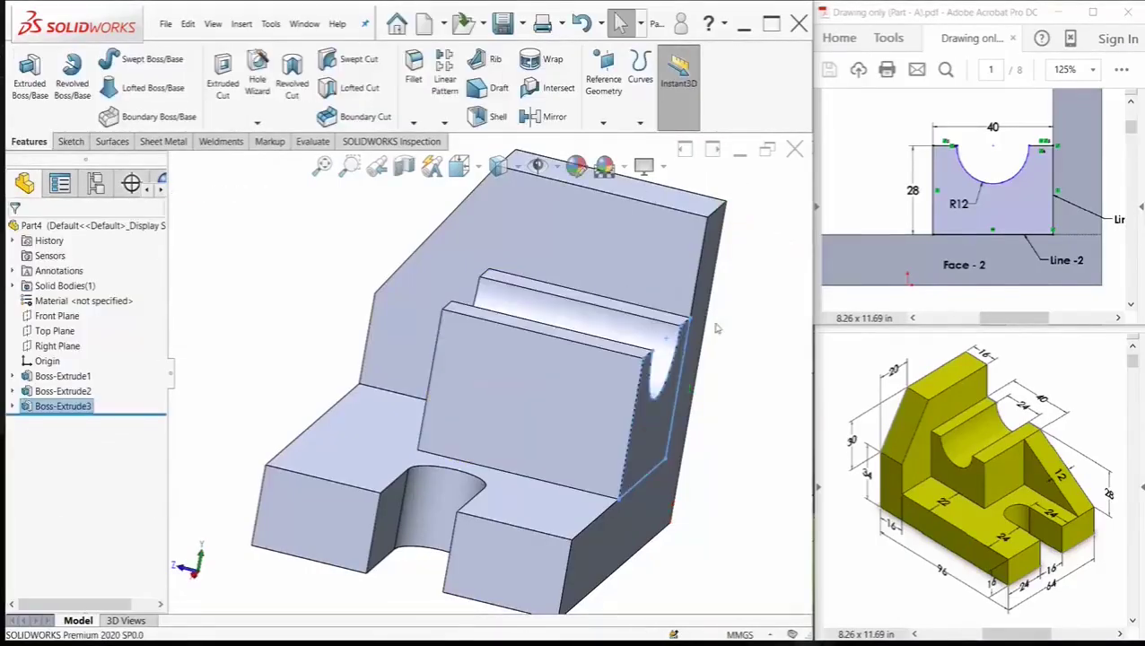
# - Snap the part to isometric view and check the rib shape in the reference drawing
pyautogui.press('space')
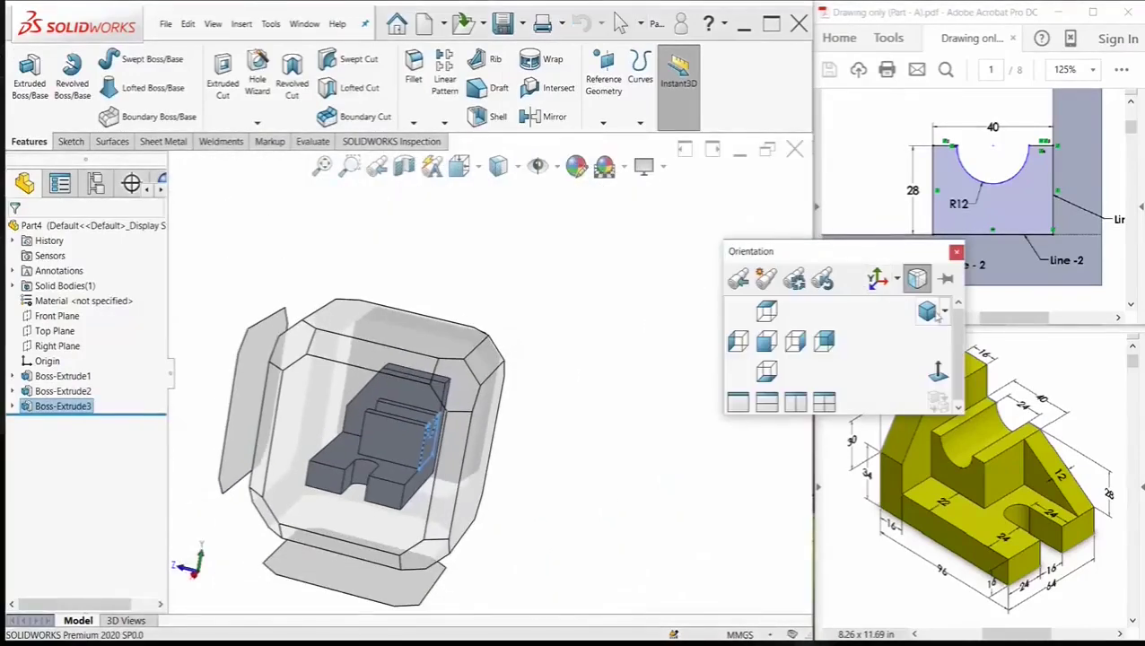
pyautogui.click(927, 310)
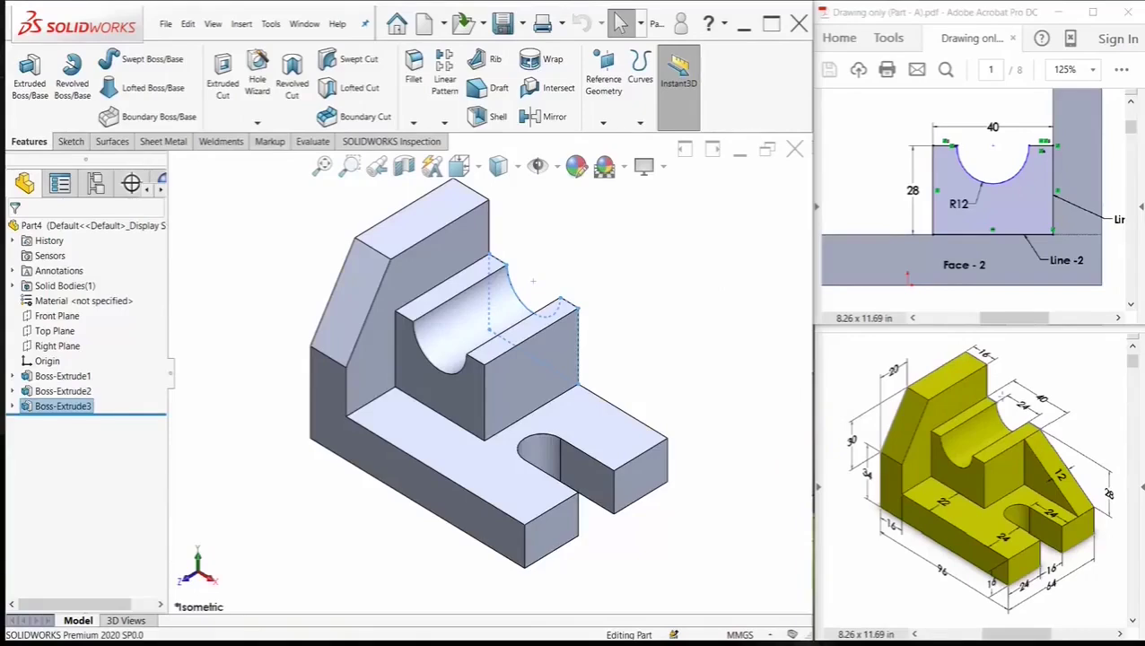
pyautogui.click(991, 205)
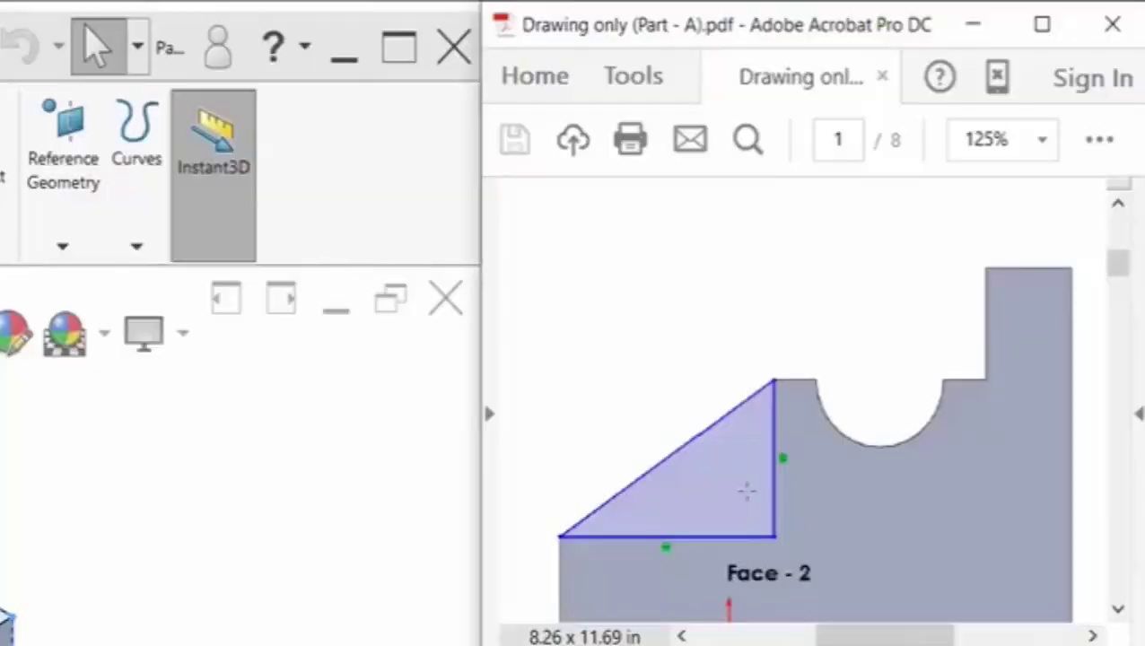
pyautogui.scroll(-1, 746, 489)
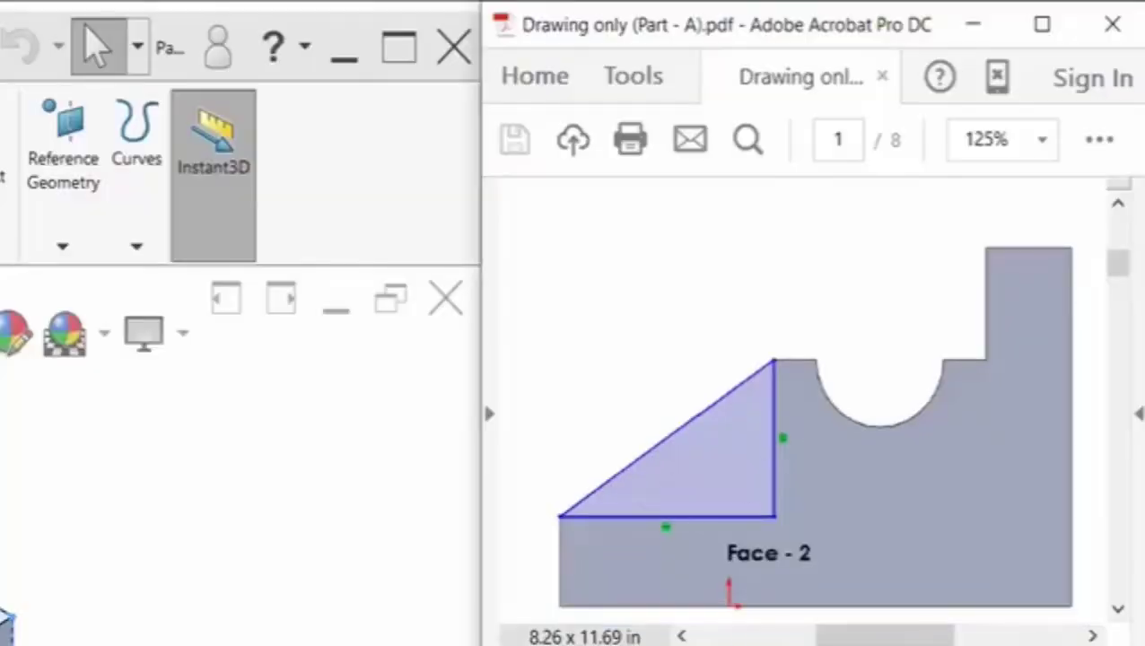
# - Rotate the model and set the base's stepped side face Normal To the view
pyautogui.moveTo(0, 645); pyautogui.dragTo(0, 645, button='middle')
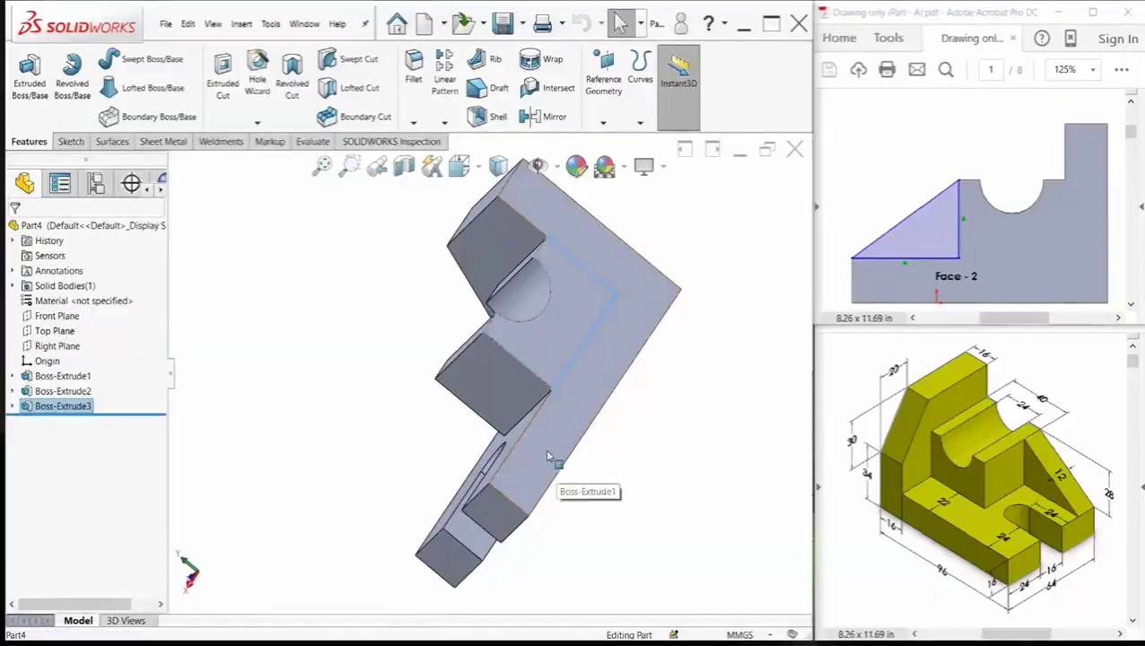
pyautogui.click(549, 457)
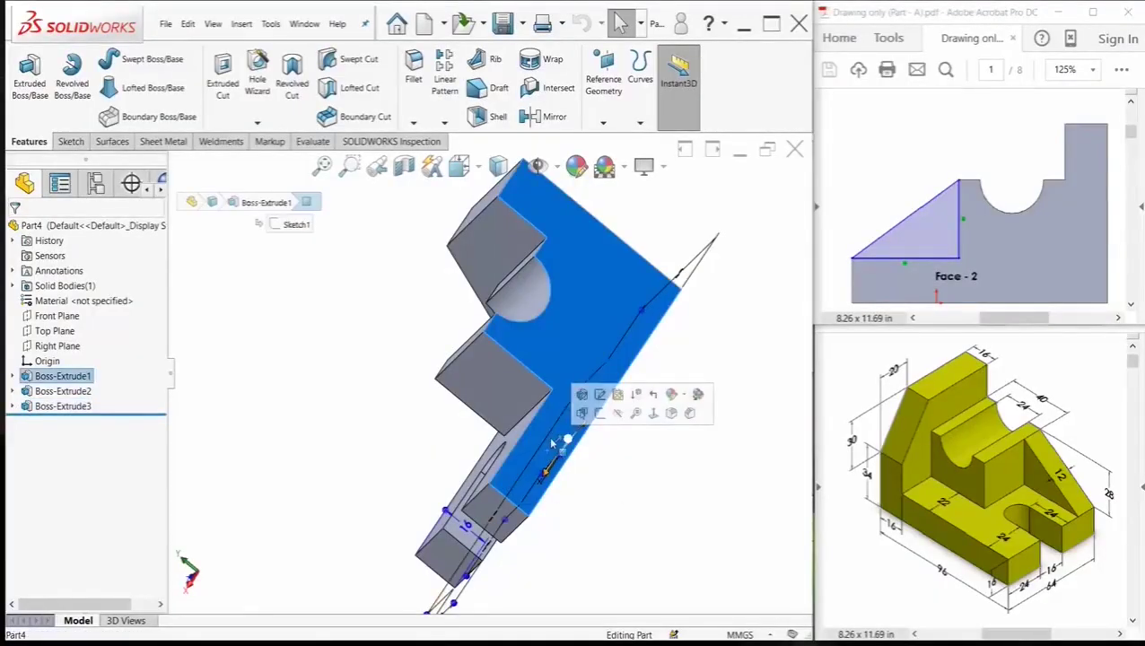
pyautogui.click(653, 413)
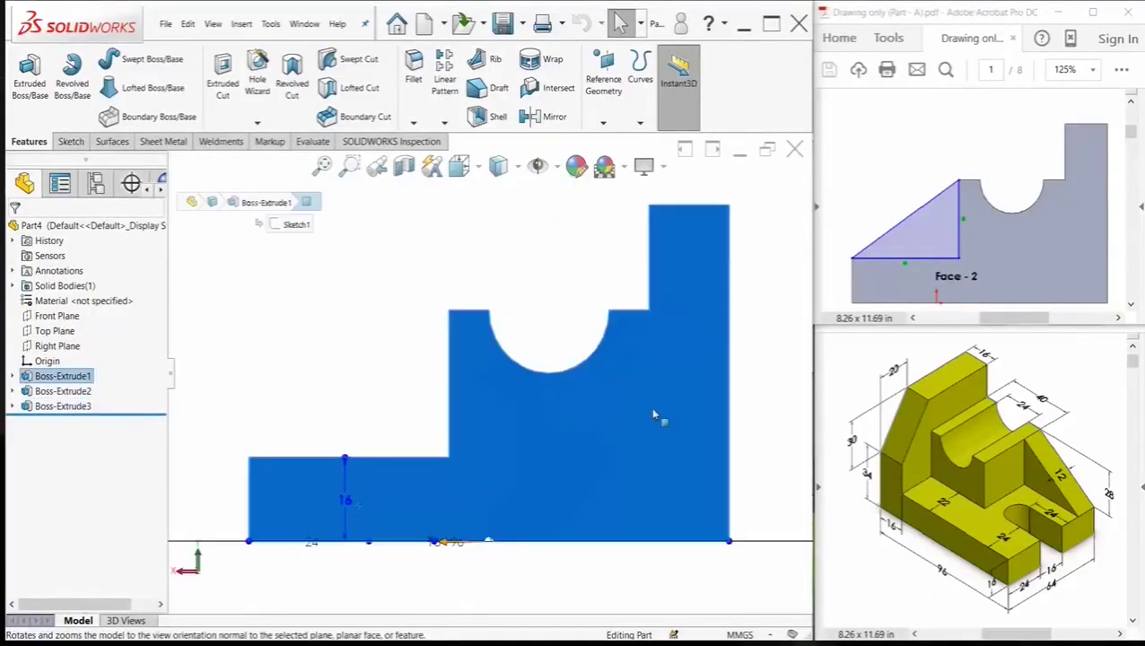
# - On the side face, draw the sloped edge, 40 mm bottom edge and vertical edge closing at the step corner
pyautogui.click(31, 89)
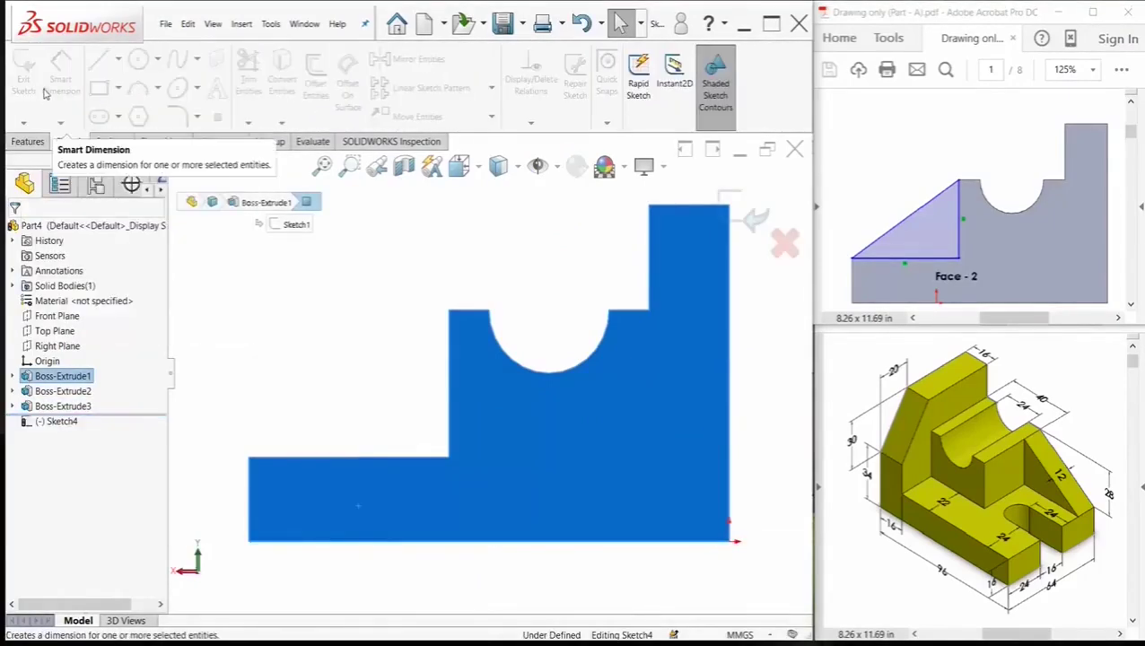
pyautogui.click(100, 70)
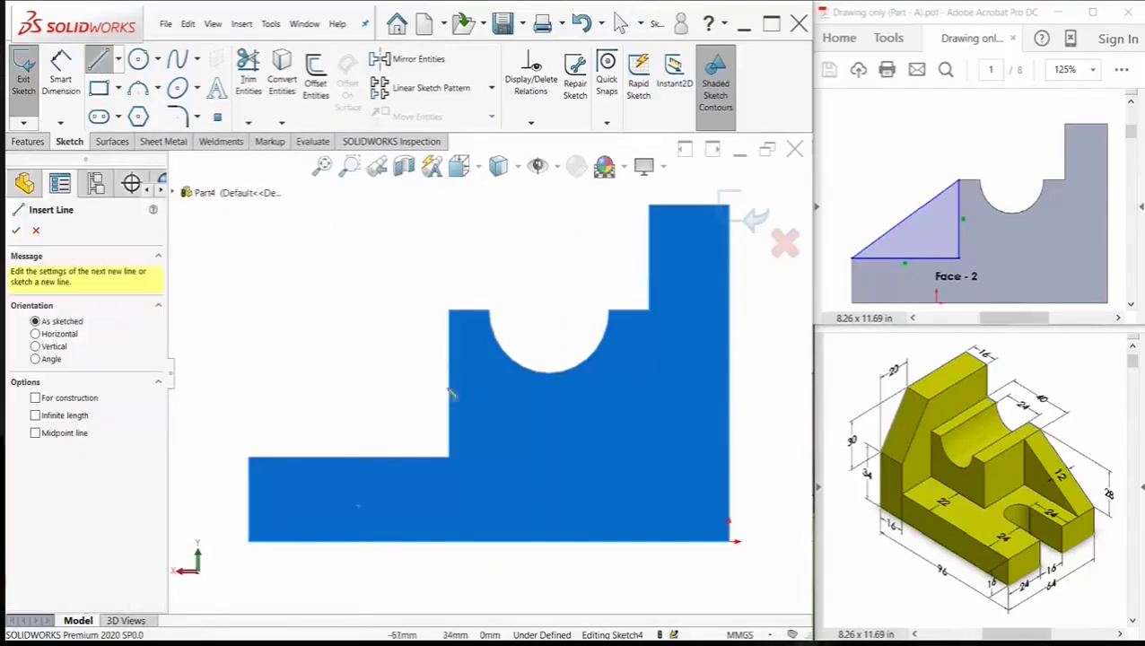
pyautogui.click(448, 311)
pyautogui.click(248, 458)
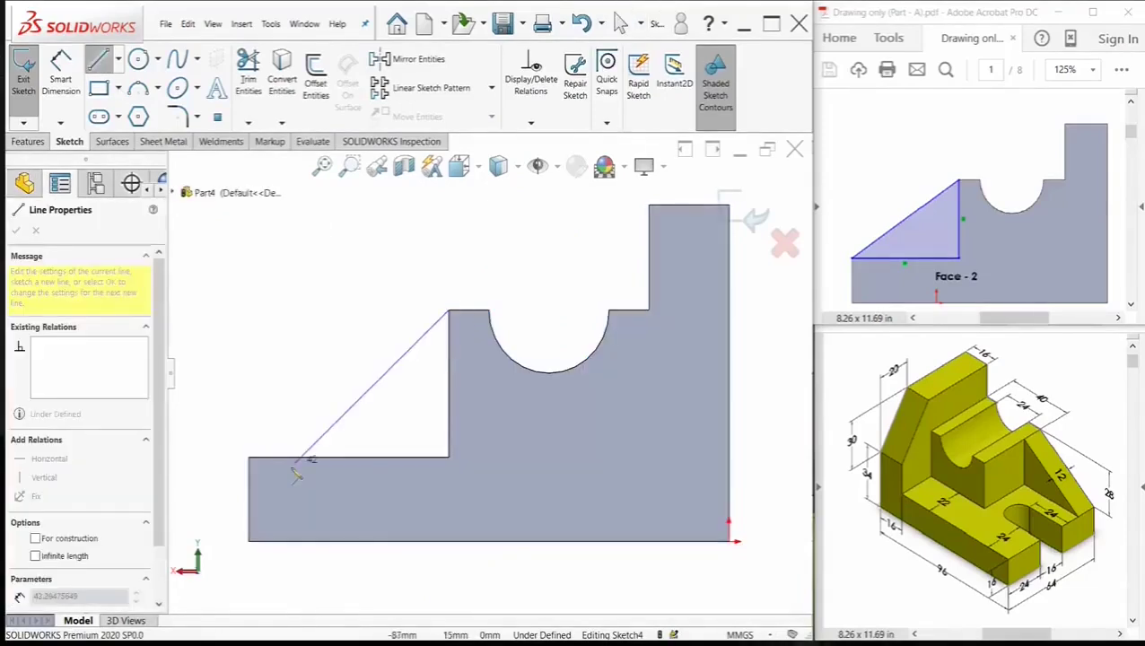
pyautogui.click(250, 459)
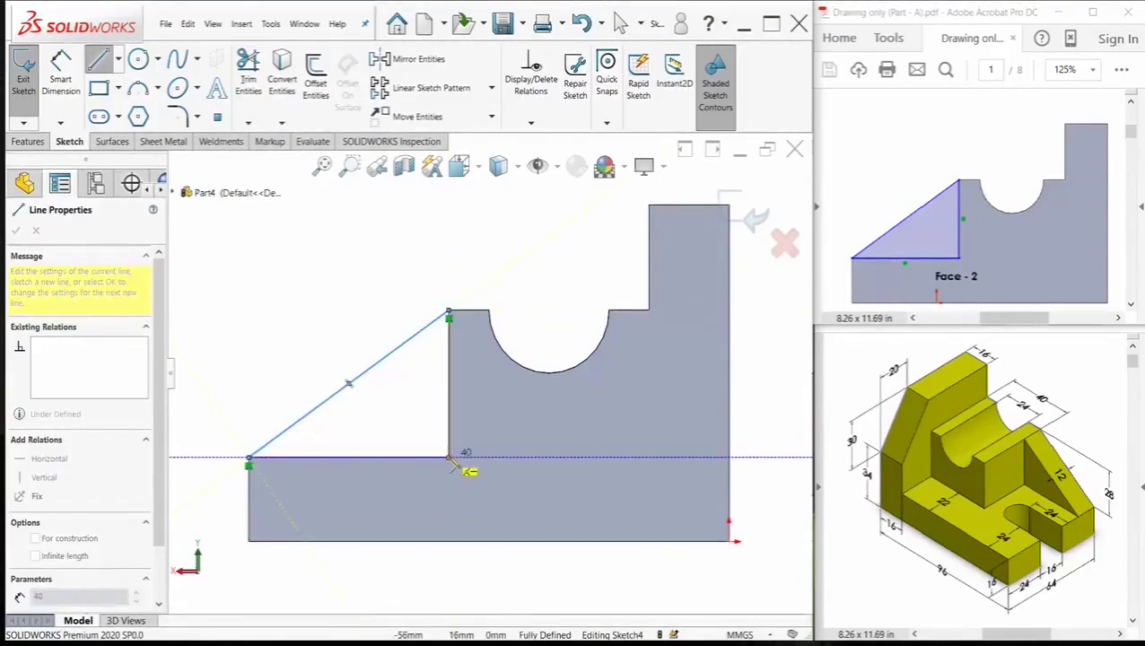
pyautogui.click(449, 459)
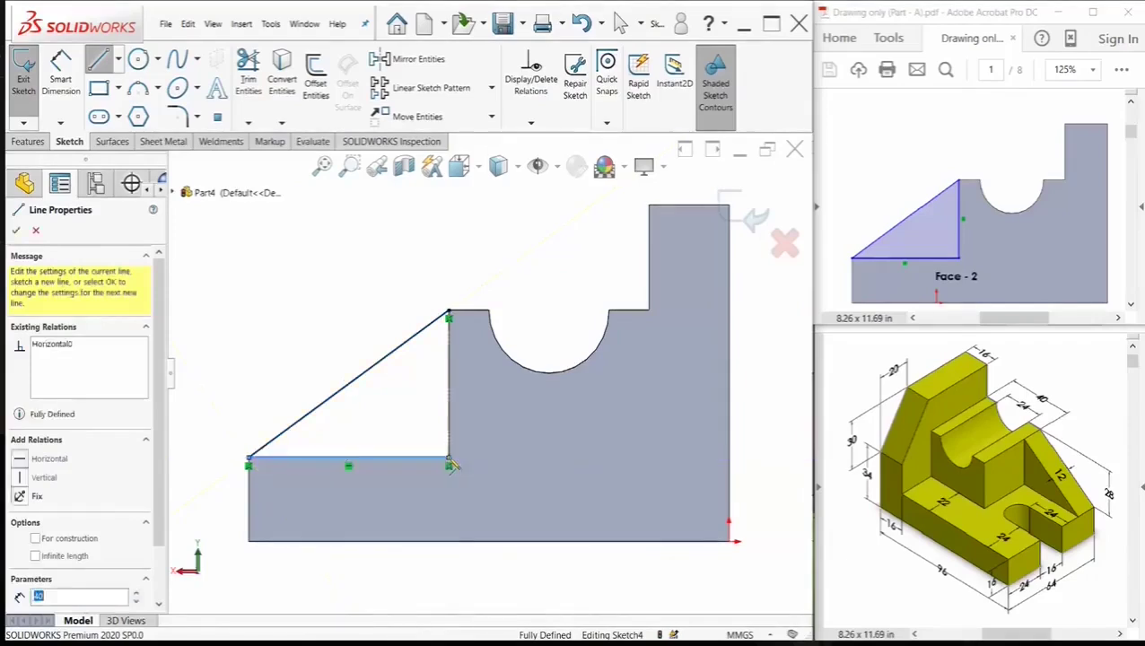
pyautogui.click(449, 314)
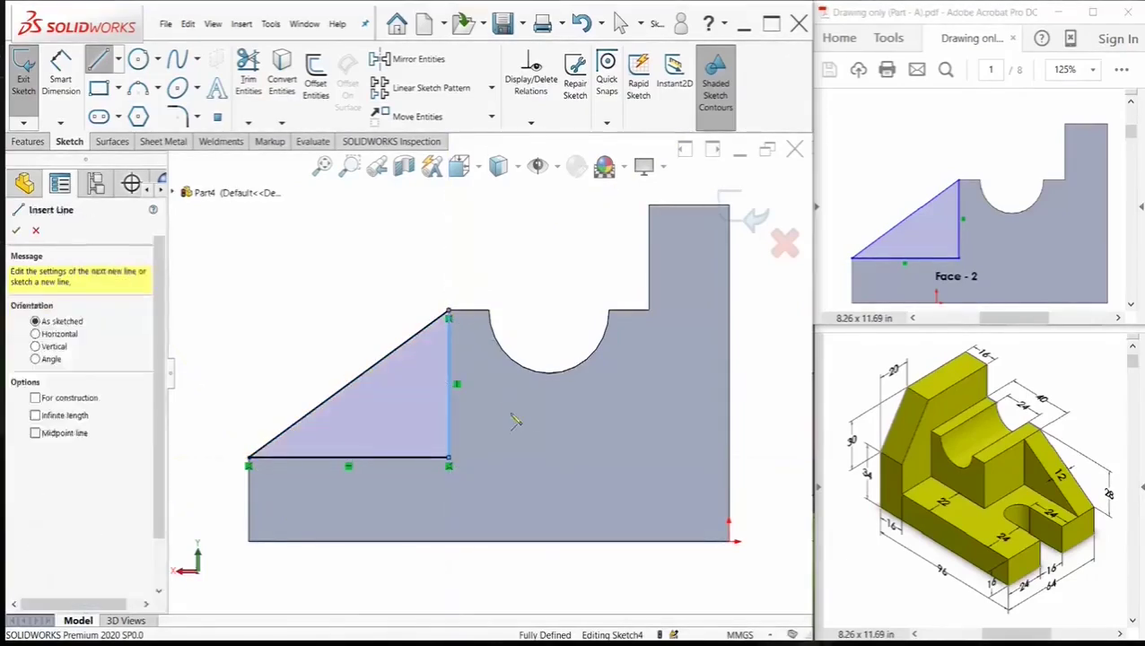
pyautogui.press('Escape')
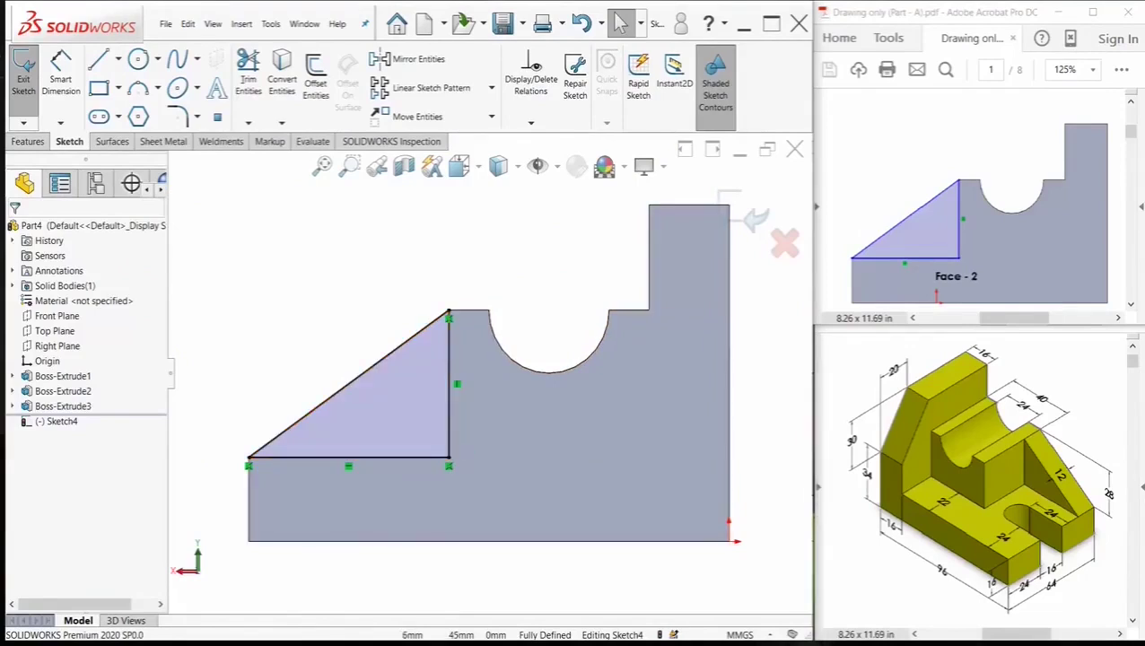
# - Extrude the triangular Sketch4 profile Blind 12 mm into the rib Boss-Extrude4
pyautogui.click(754, 215)
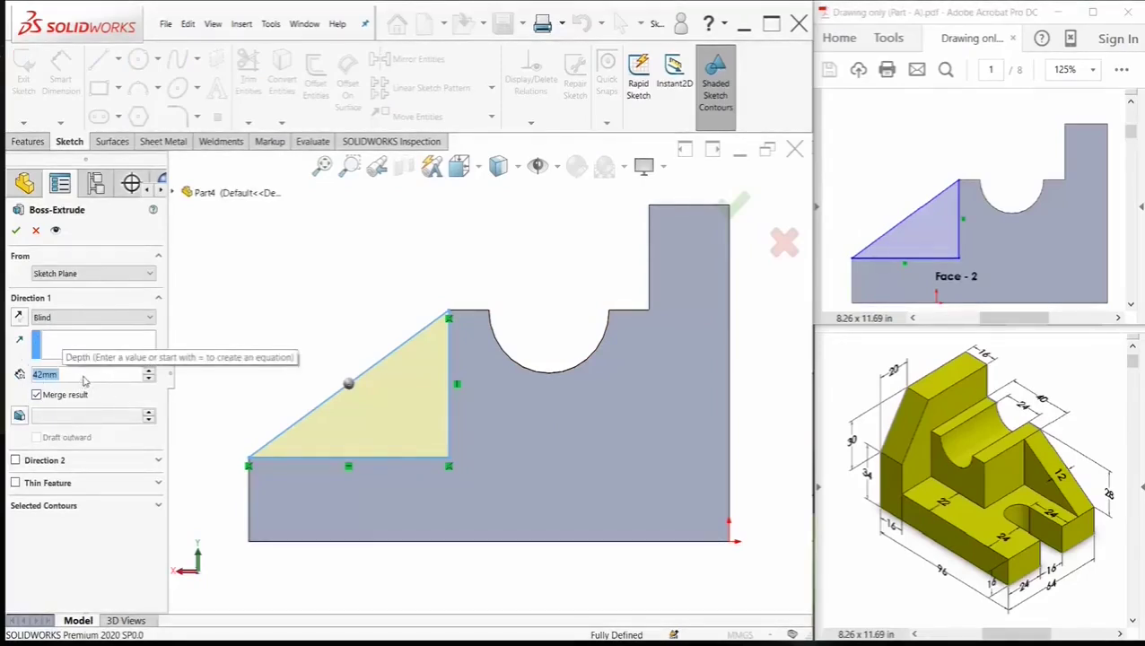
pyautogui.write('12')
pyautogui.press('Return')
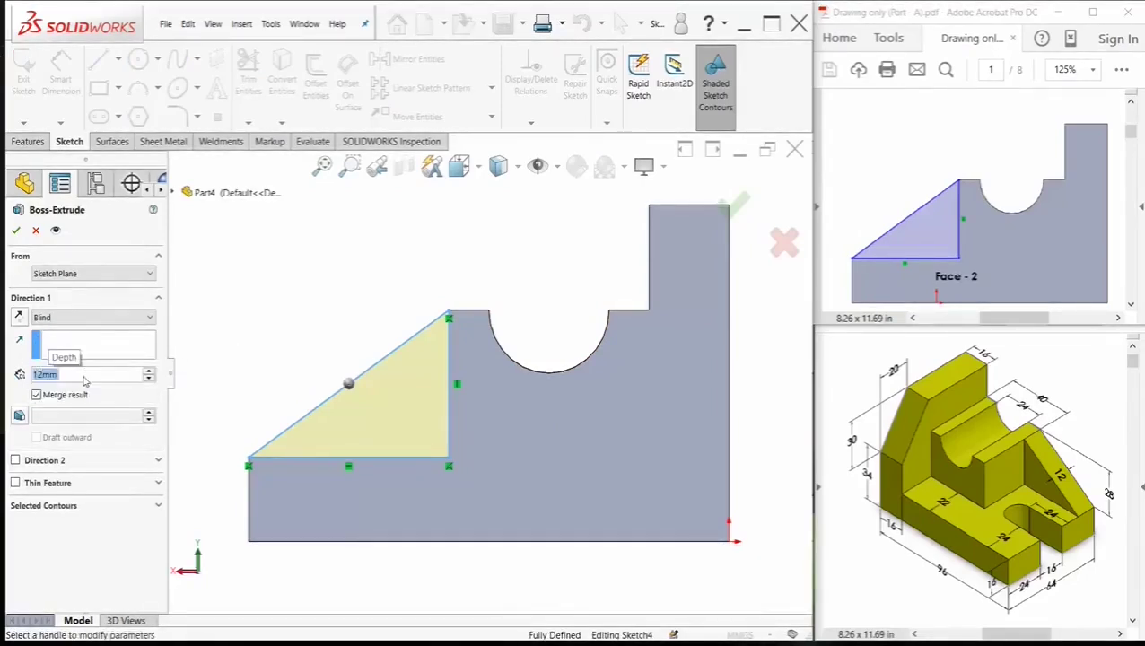
pyautogui.click(734, 207)
pyautogui.moveTo(684, 429); pyautogui.dragTo(779, 472, button='middle')
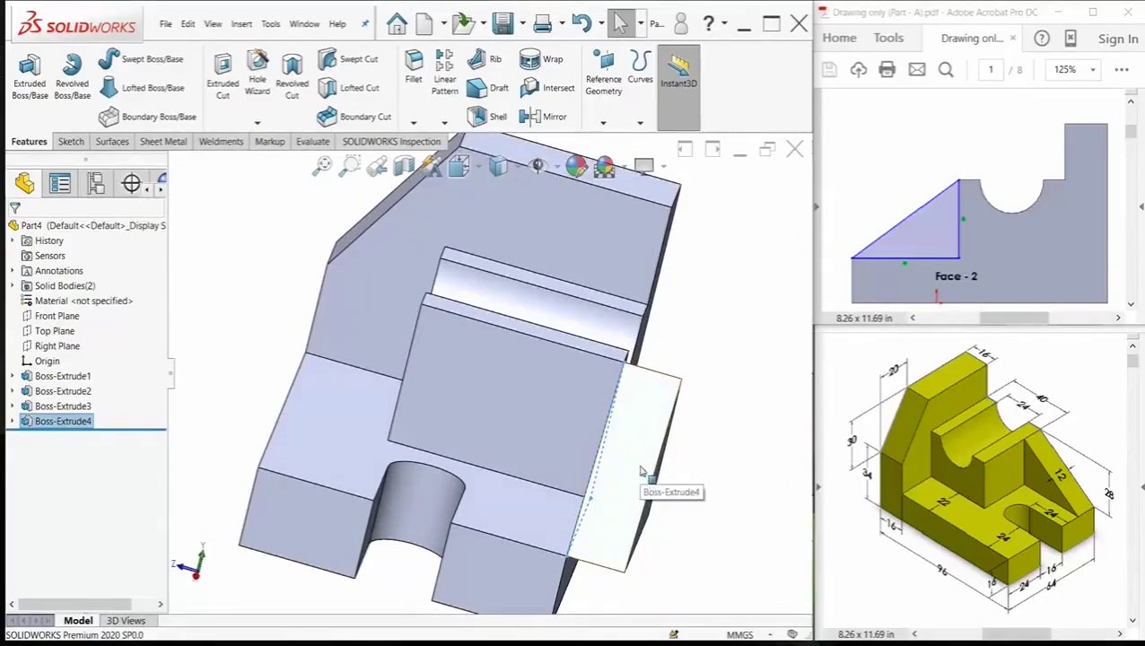
# - Edit Boss-Extrude4 and reverse its direction so the 12 mm rib extends inward over the base
pyautogui.scroll(-3, 567, 434)
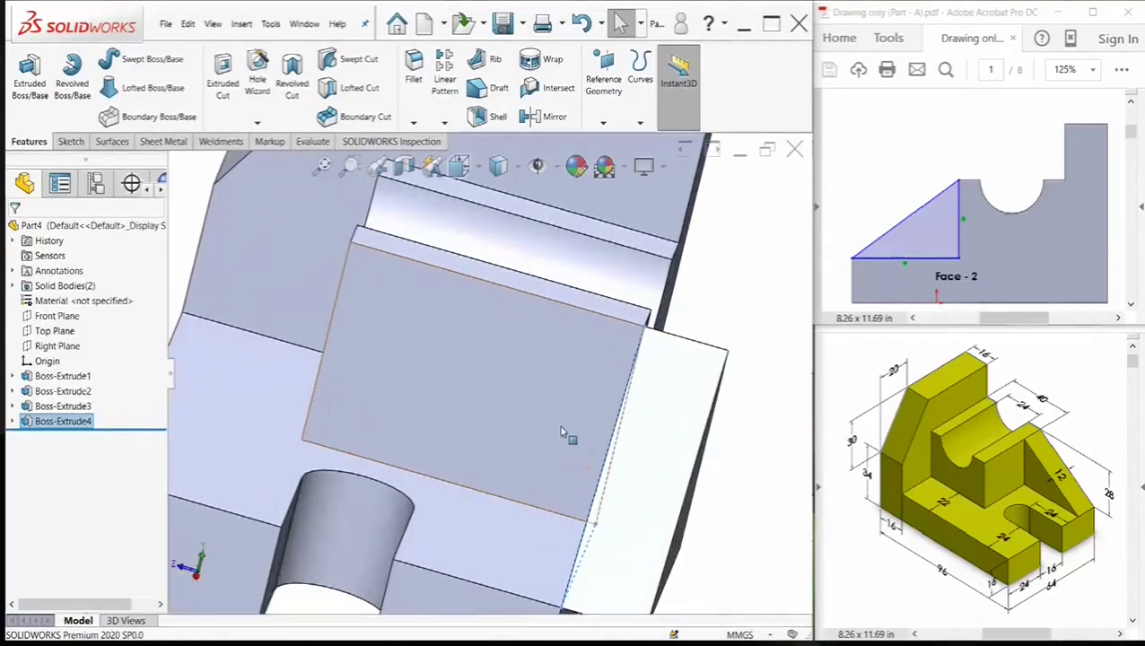
pyautogui.scroll(4, 558, 421)
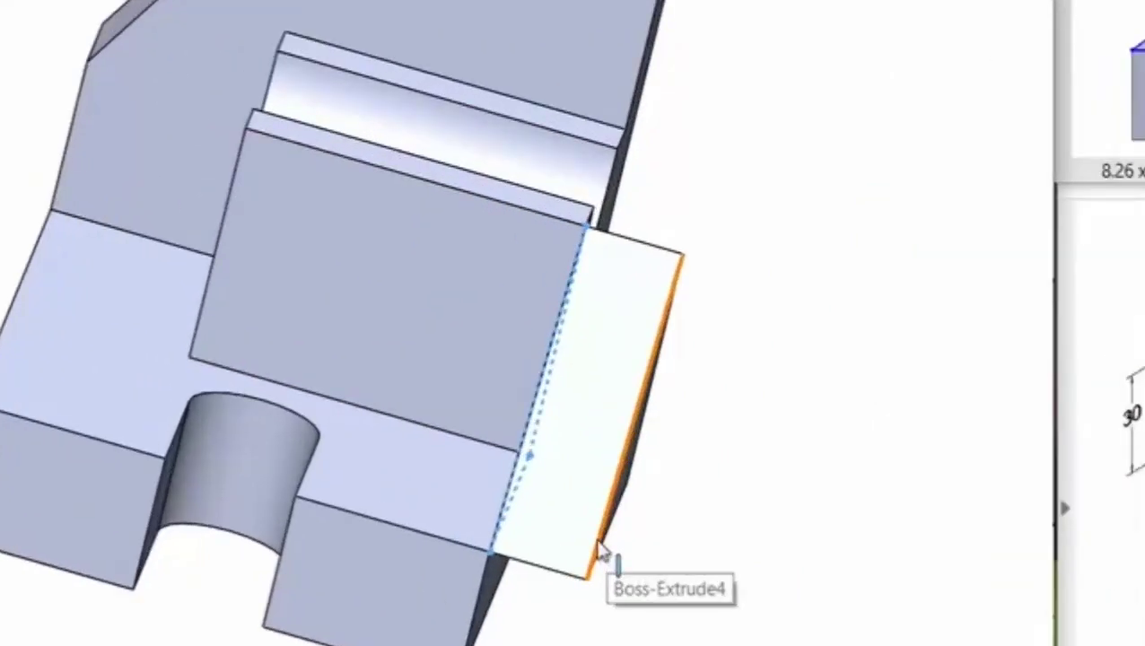
pyautogui.click(583, 498)
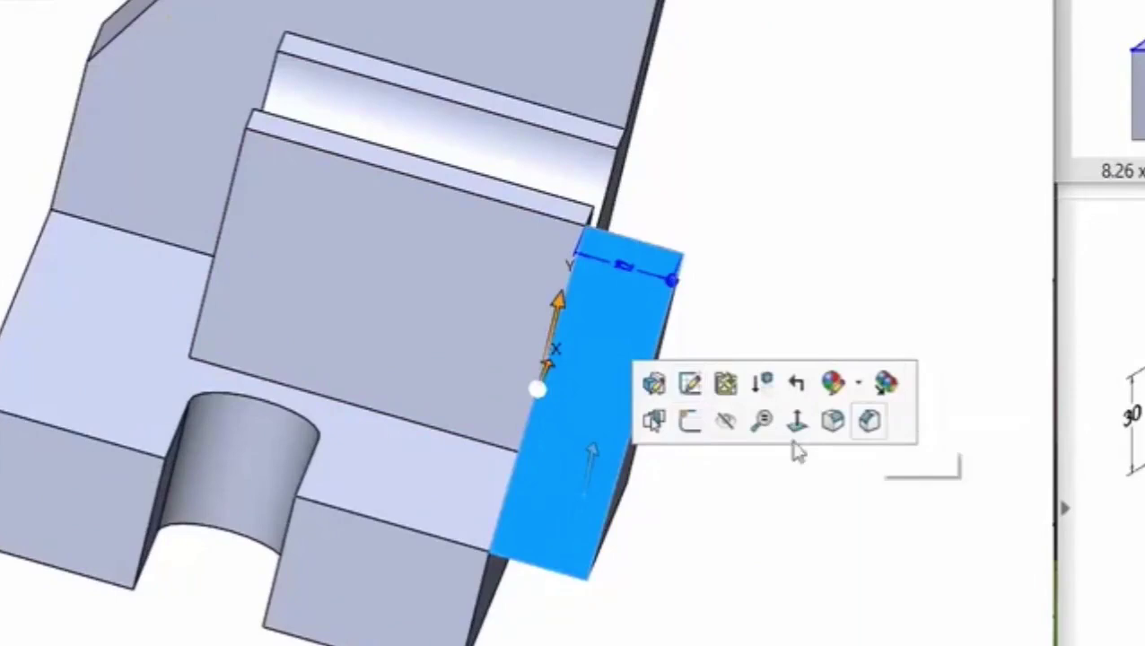
pyautogui.click(655, 384)
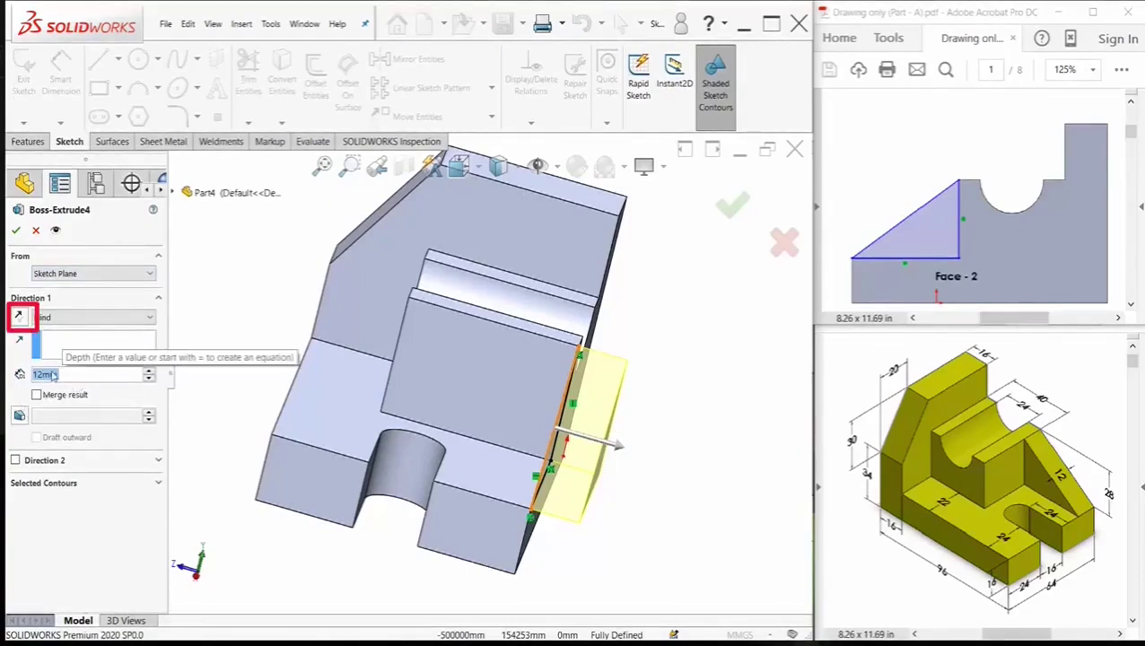
pyautogui.click(18, 317)
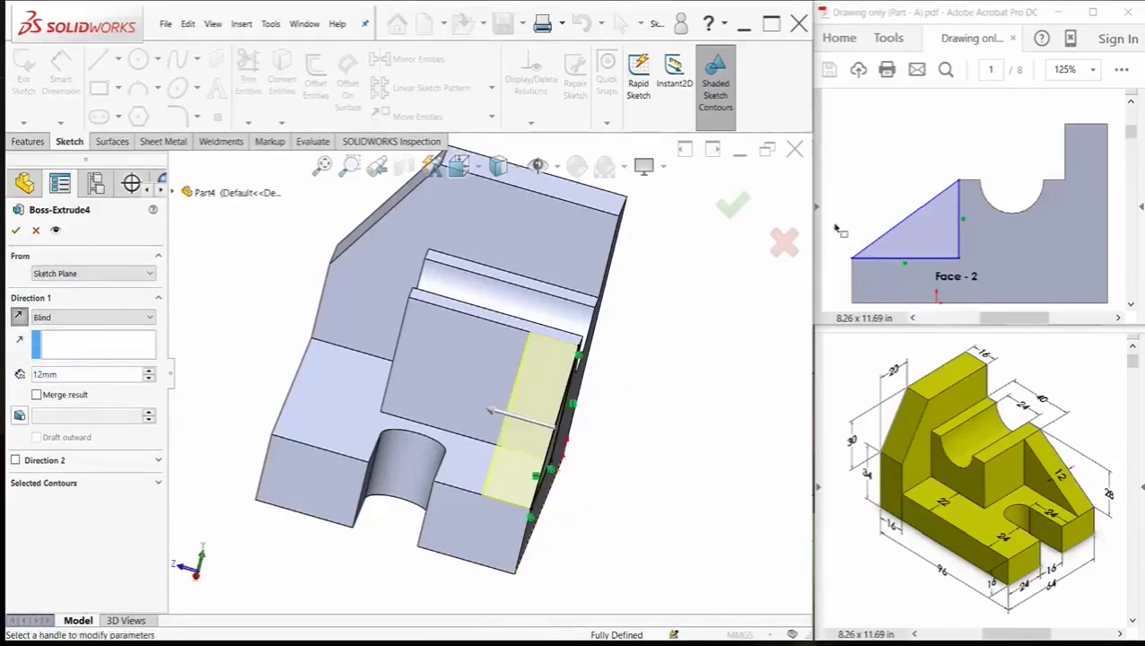
pyautogui.click(731, 206)
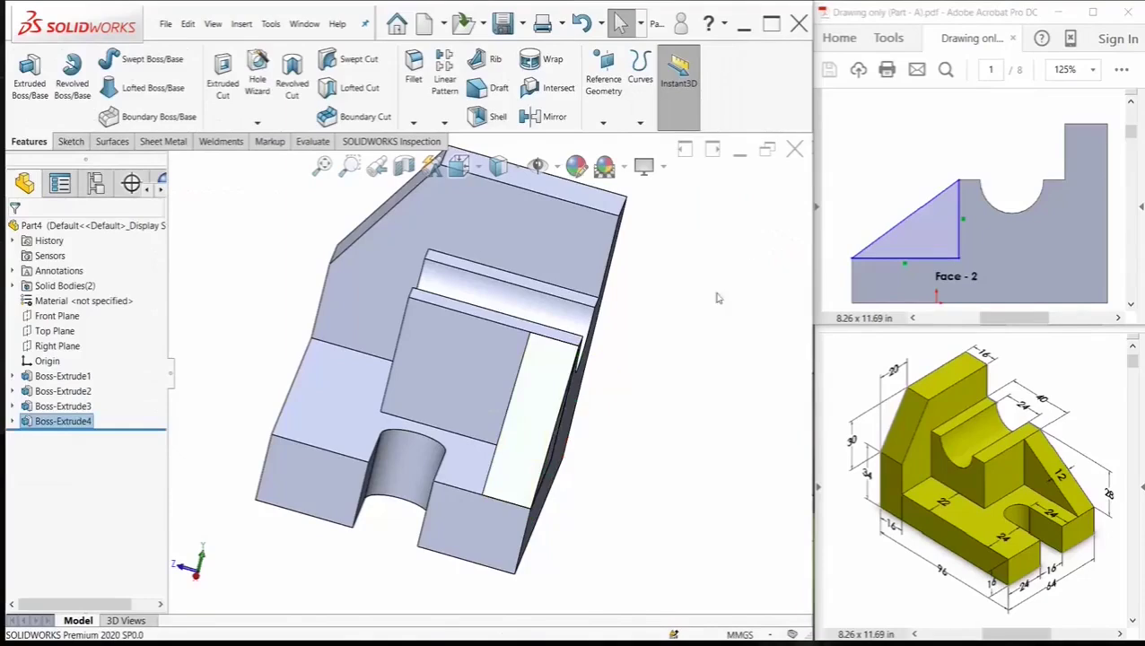
pyautogui.press('space')
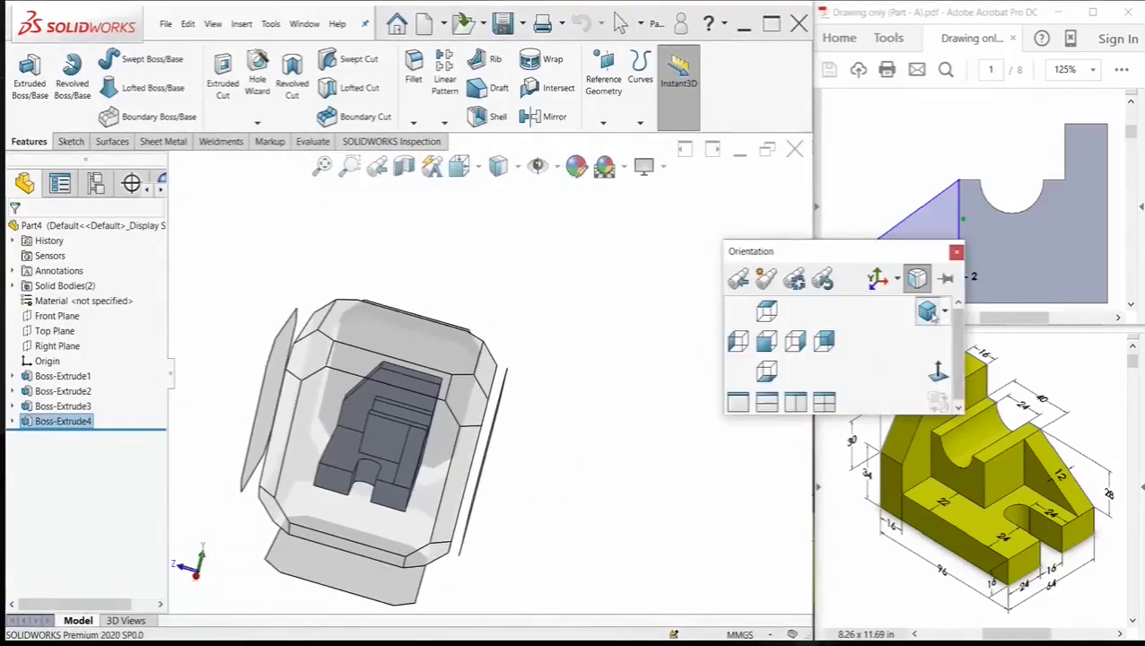
# - In isometric view, apply a green appearance to the rib, base plate, middle block and back wall
pyautogui.click(929, 312)
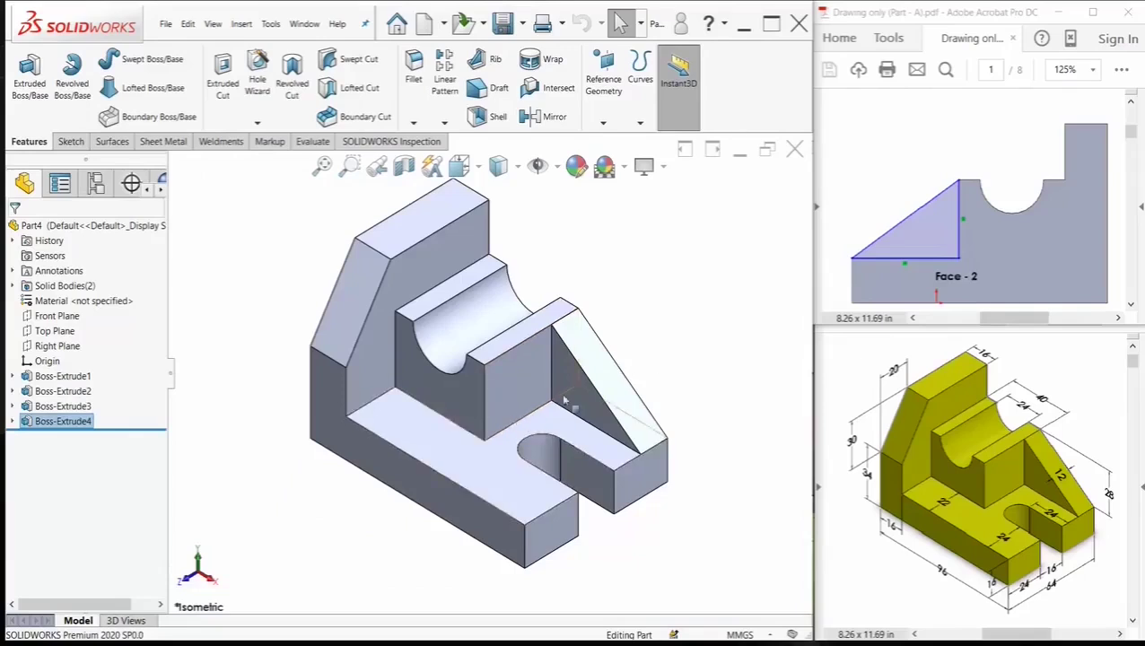
pyautogui.click(578, 169)
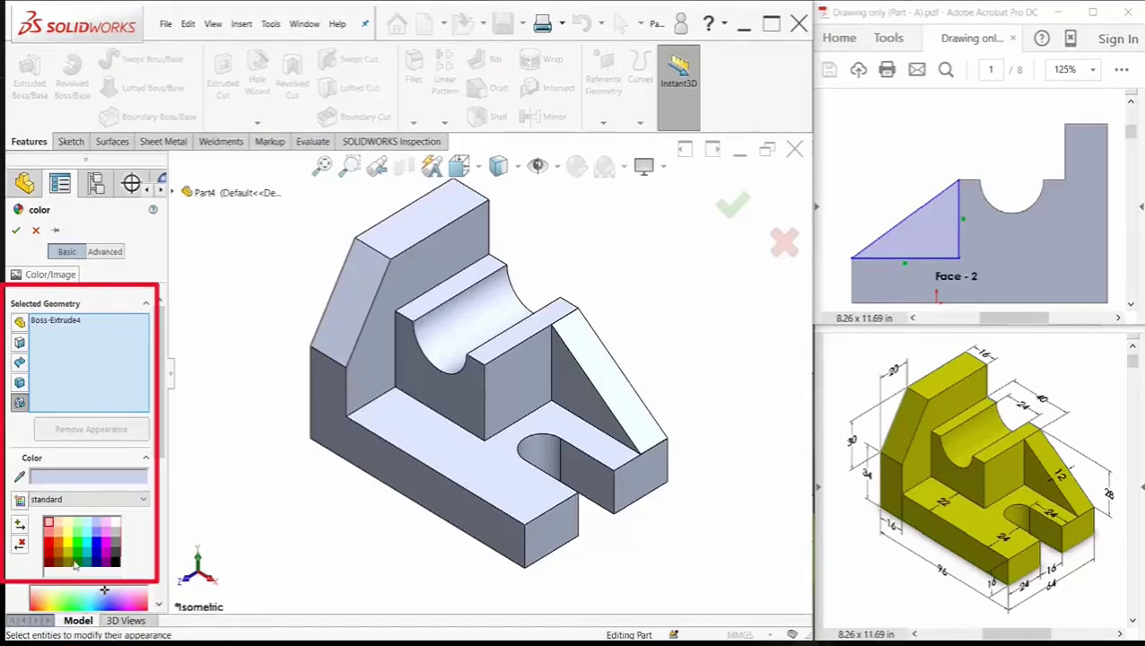
pyautogui.click(76, 562)
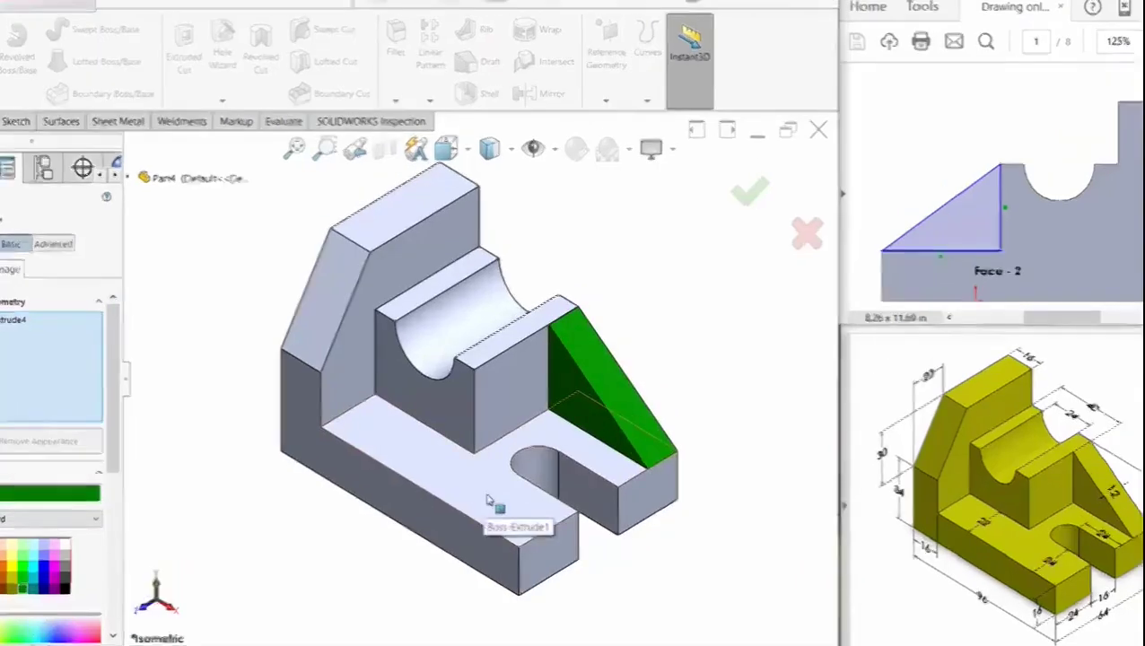
pyautogui.click(496, 485)
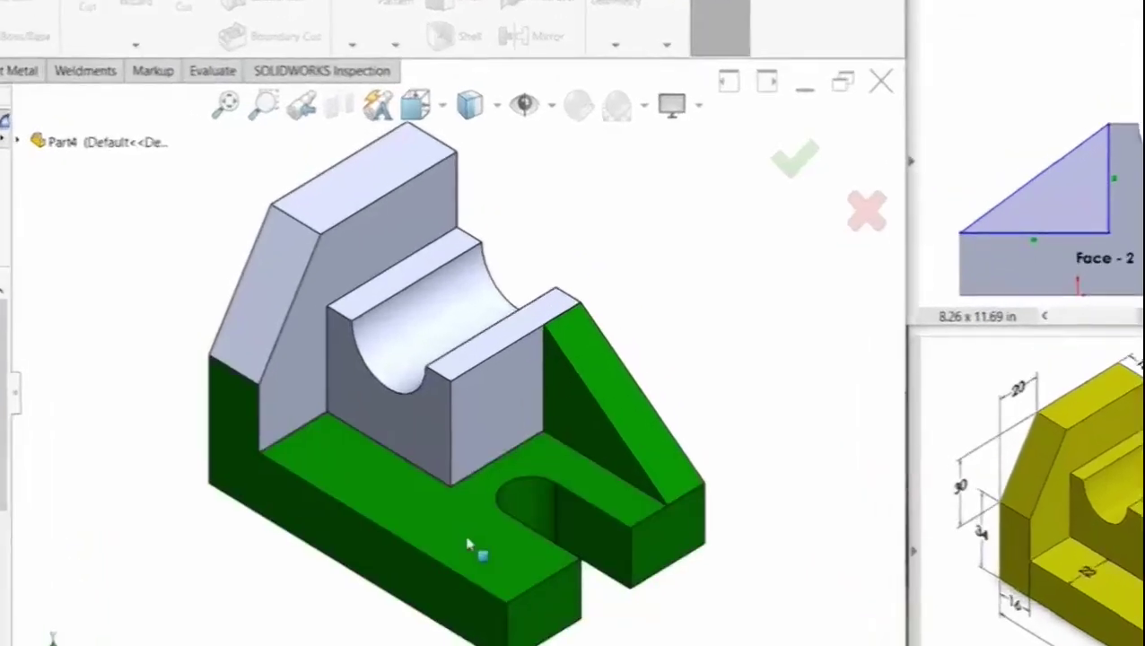
pyautogui.click(431, 314)
pyautogui.click(391, 262)
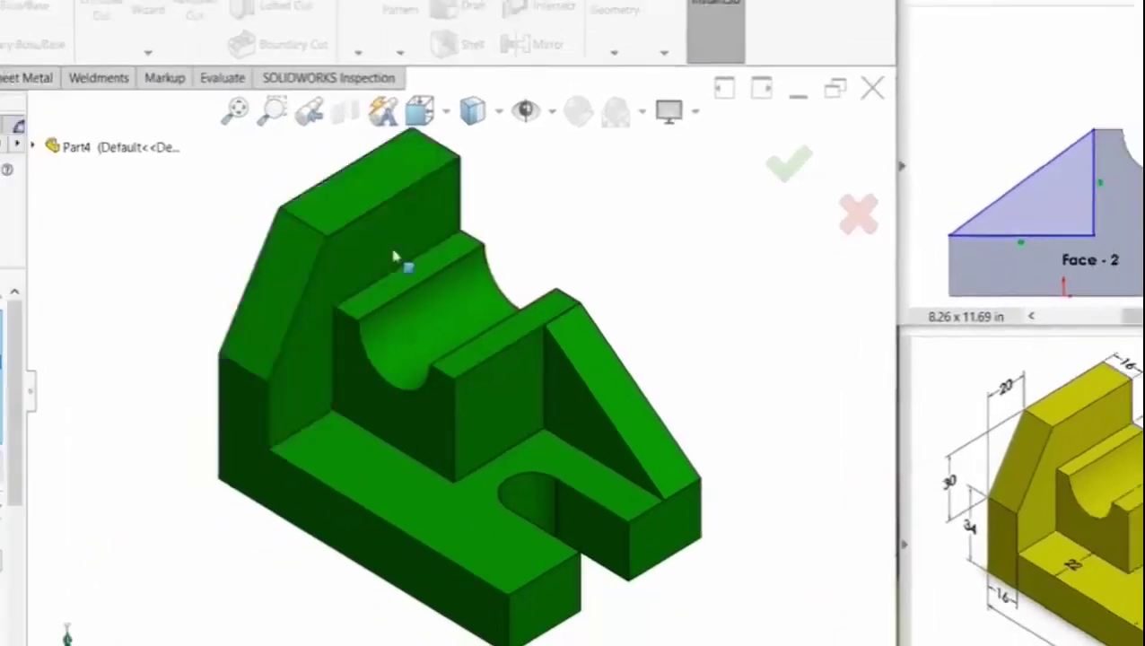